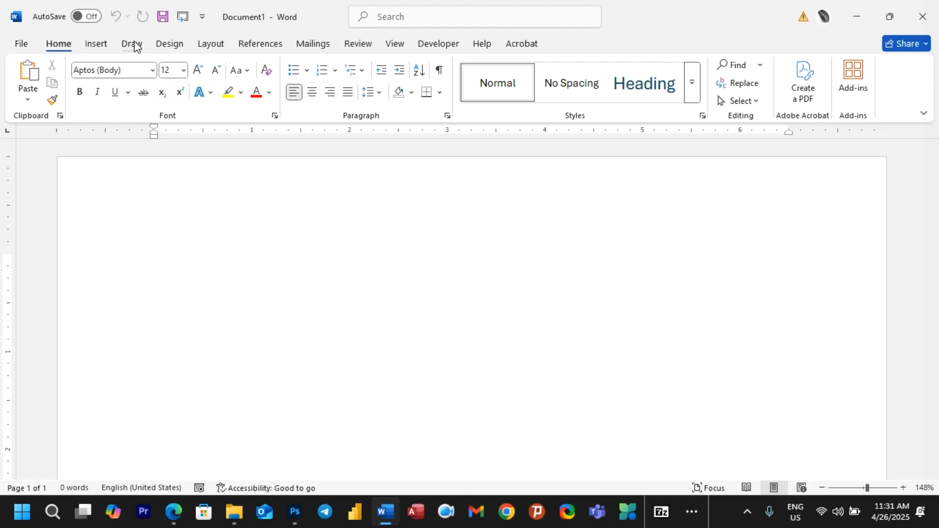
Step: Open Word Options at the Customize Ribbon page from the Quick Access Toolbar menu
right_click(320, 22)
right_click(284, 50)
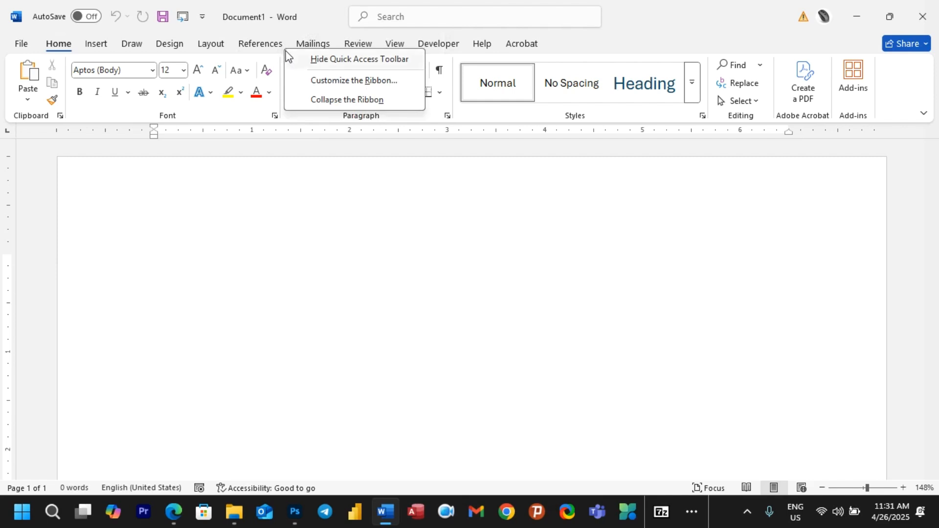
right_click(334, 43)
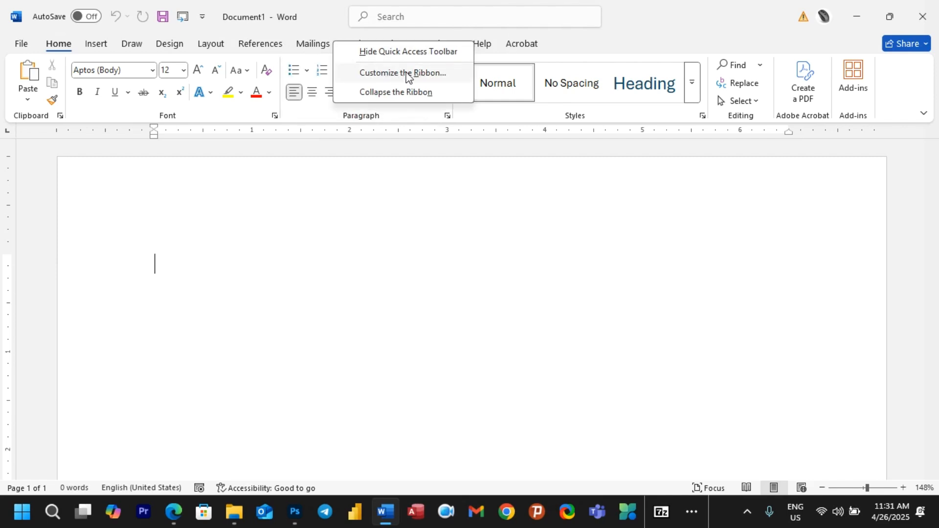
left_click(202, 18)
left_click(202, 18)
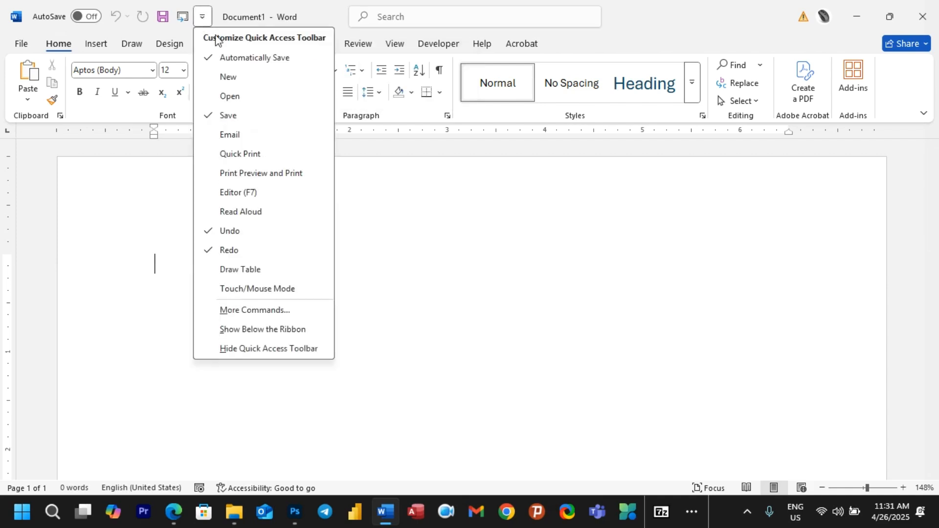
left_click(252, 311)
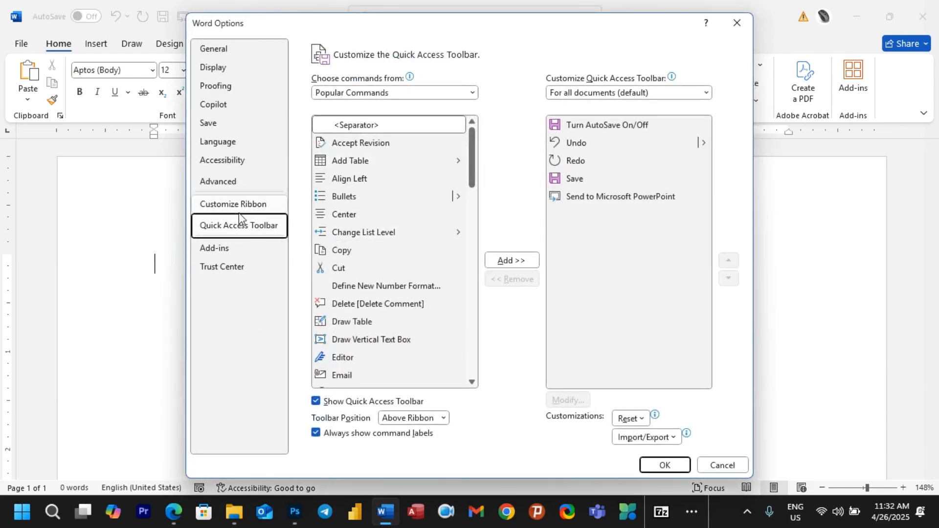
left_click(240, 205)
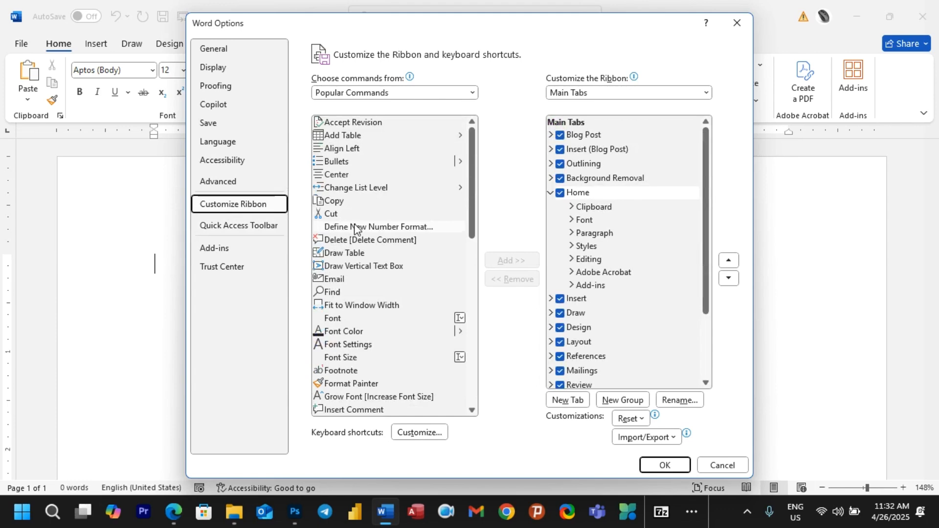
Step: Look over the Home and Draw tab entries, then close Word Options without saving
left_click(607, 194)
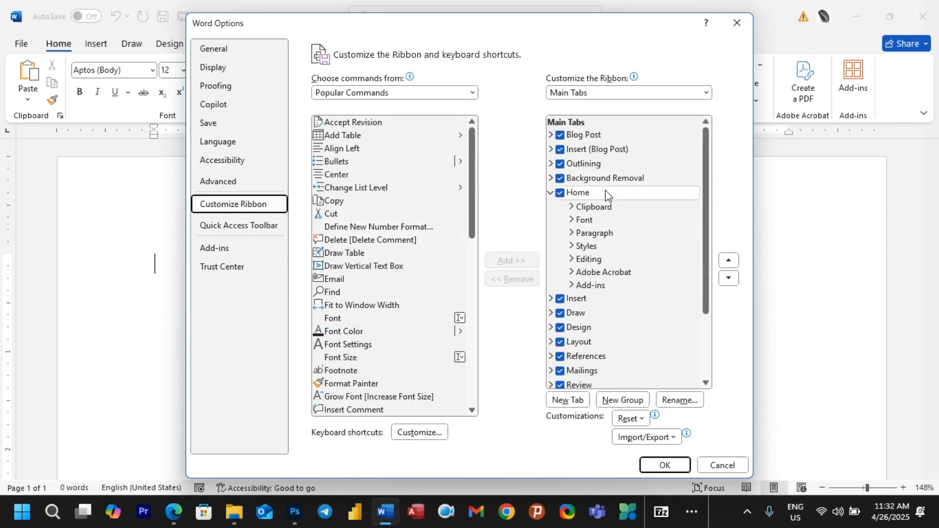
scroll(607, 194, "down", 1)
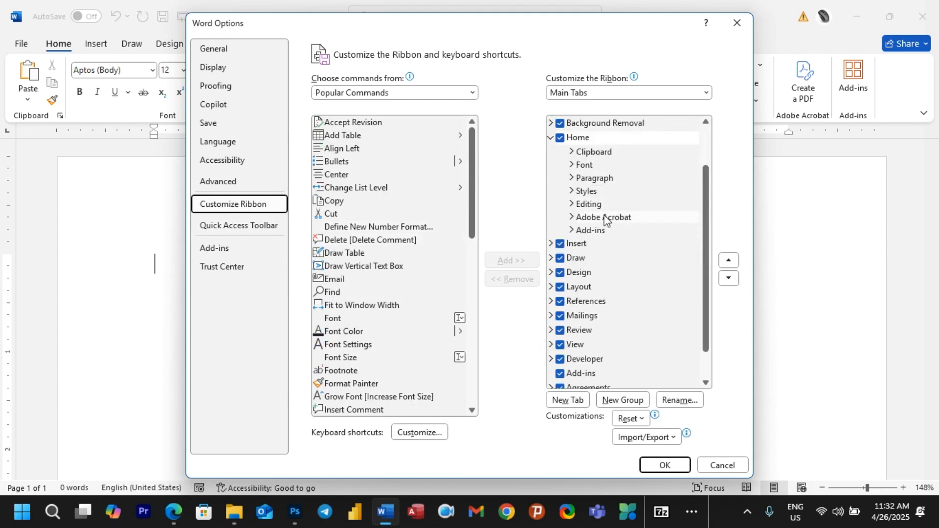
left_click(564, 262)
left_click(345, 253)
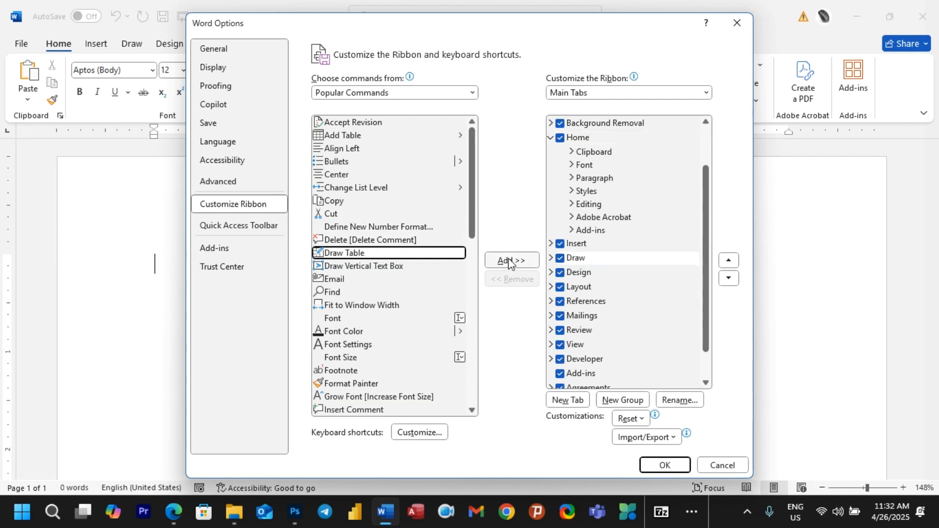
left_click(594, 262)
left_click(722, 465)
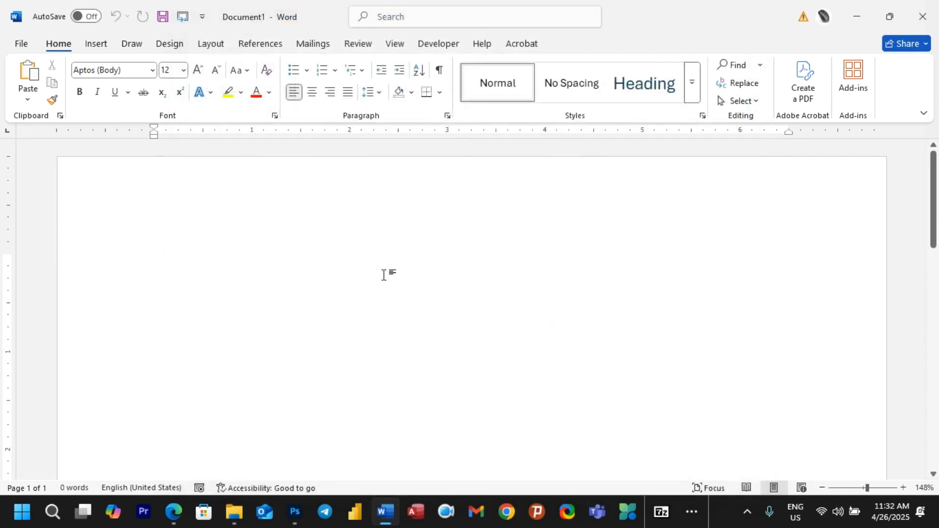
Step: Pick the black pen on the Draw tab and set its thickness to 0.35 mm
left_click(133, 44)
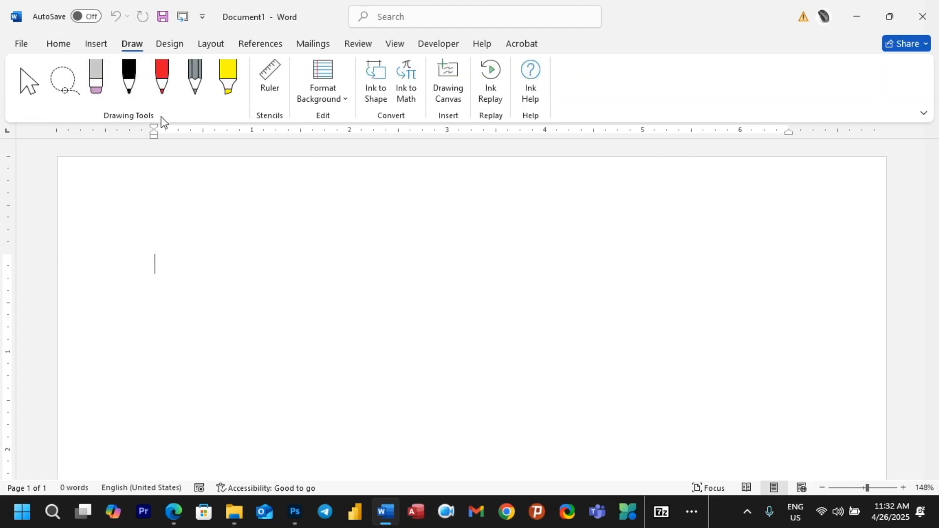
left_click(128, 82)
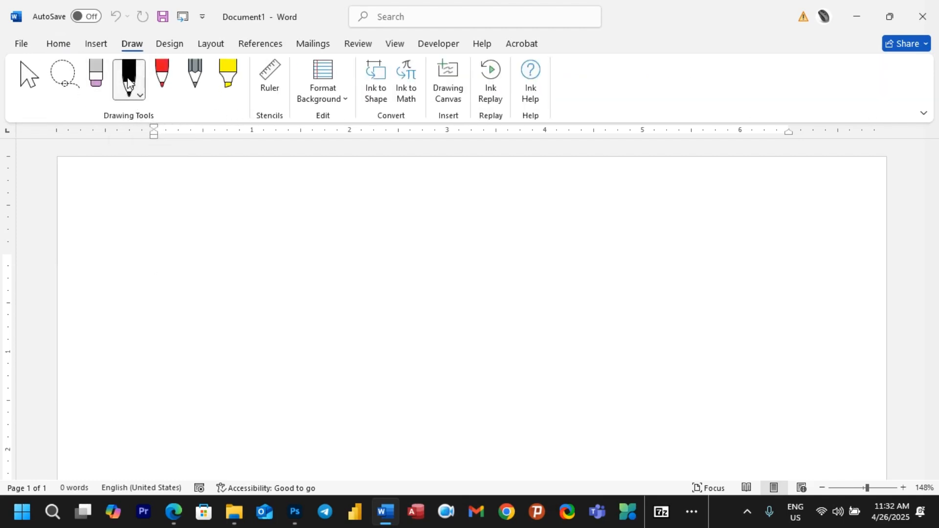
left_click(139, 99)
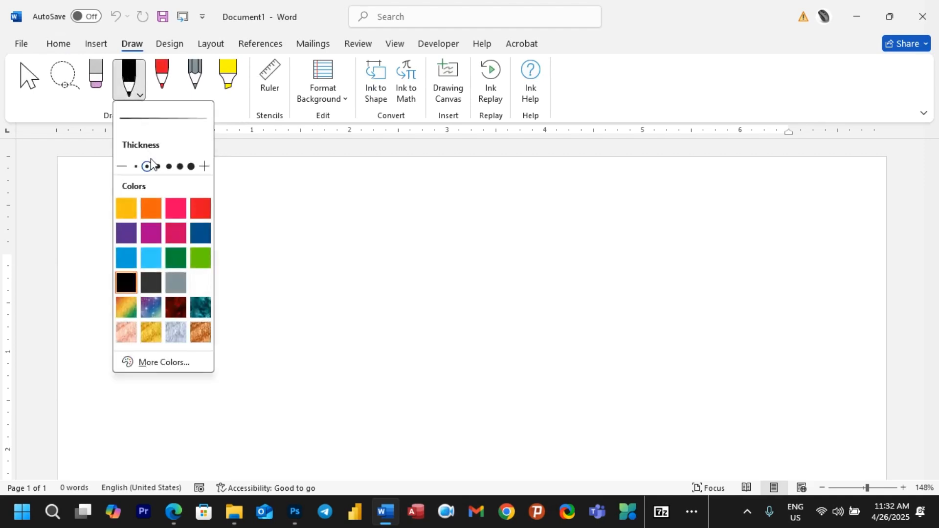
left_click(158, 167)
mouse_move(462, 292)
left_mouse_down()
mouse_move(414, 301)
mouse_move(638, 280)
left_mouse_up()
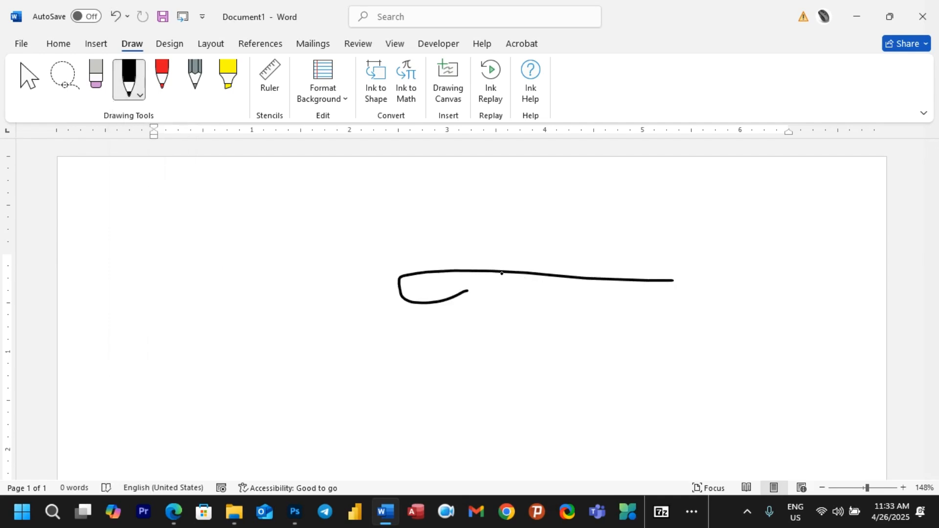
left_click_drag(502, 273, 512, 386)
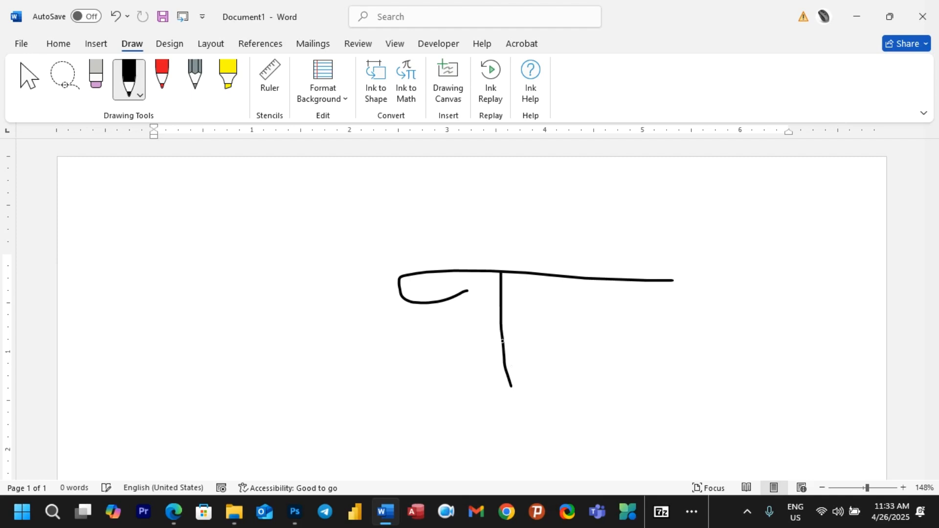
mouse_move(502, 341)
left_mouse_down()
mouse_move(570, 343)
mouse_move(648, 189)
mouse_move(345, 351)
mouse_move(684, 344)
left_mouse_up()
left_click(539, 318)
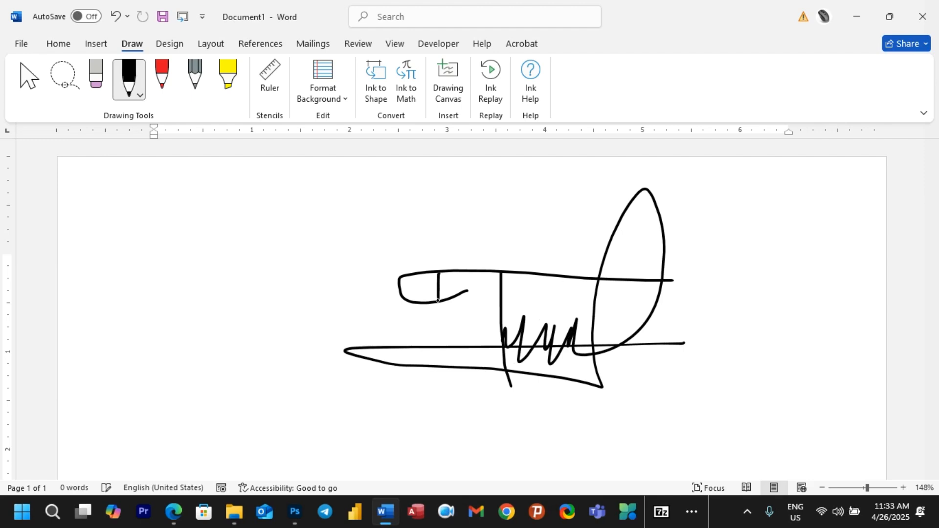
left_click_drag(867, 488, 862, 489)
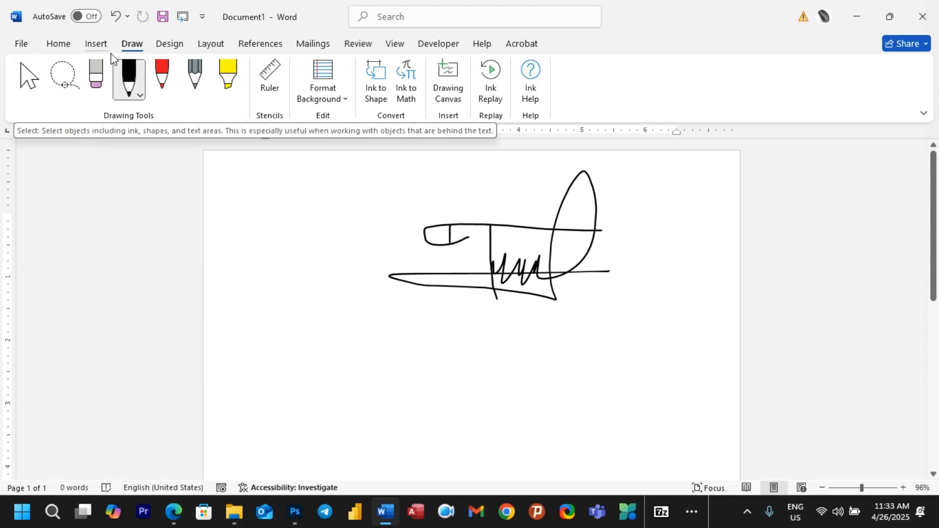
left_click(28, 78)
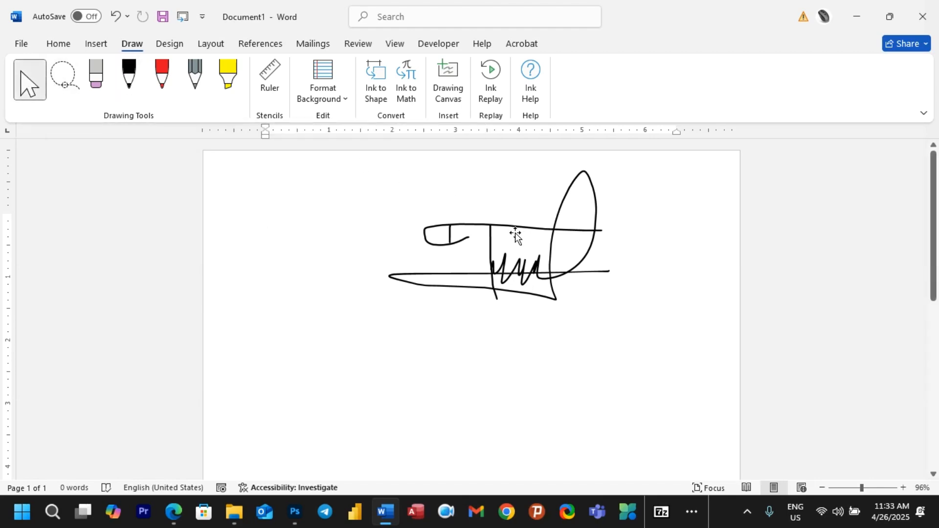
left_click_drag(508, 230, 406, 247)
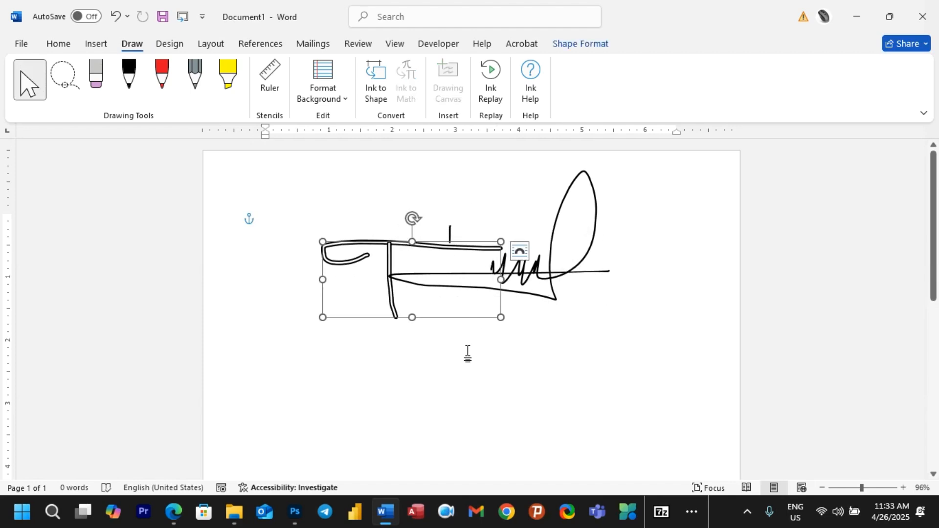
left_click_drag(463, 242, 420, 242)
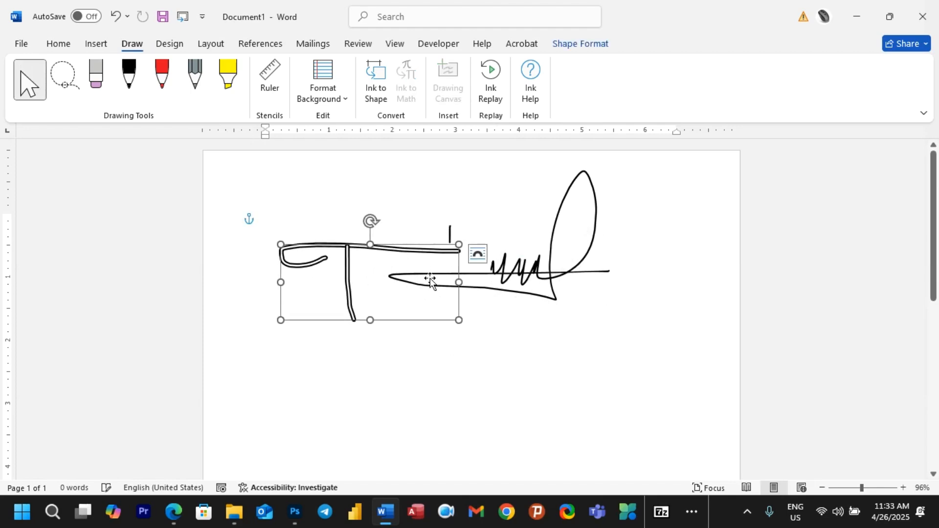
key("ctrl+z")
key("ctrl+z")
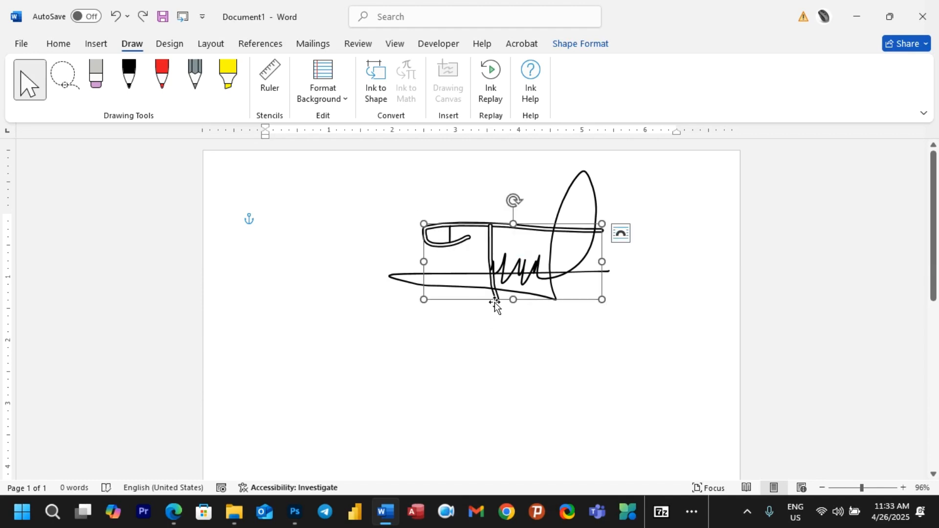
key("Delete")
left_click(498, 281)
key("ctrl+a")
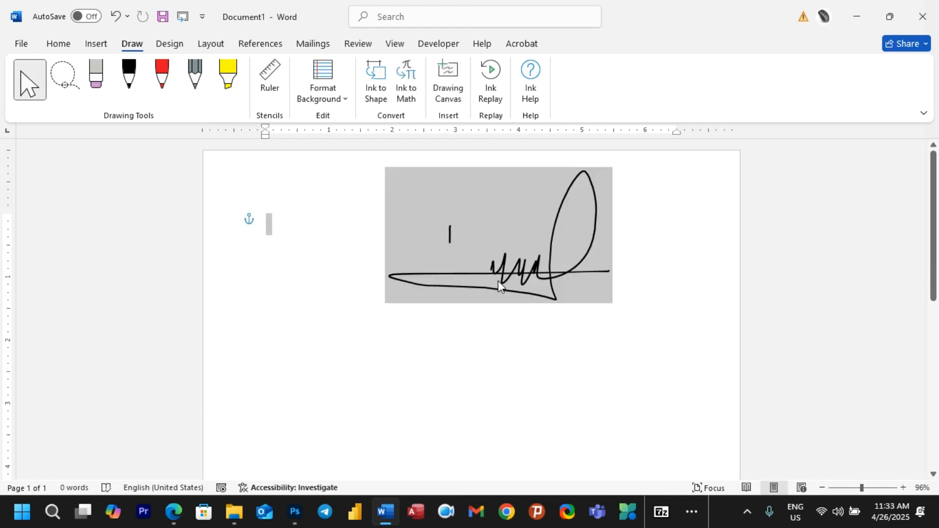
key("Delete")
left_click(131, 77)
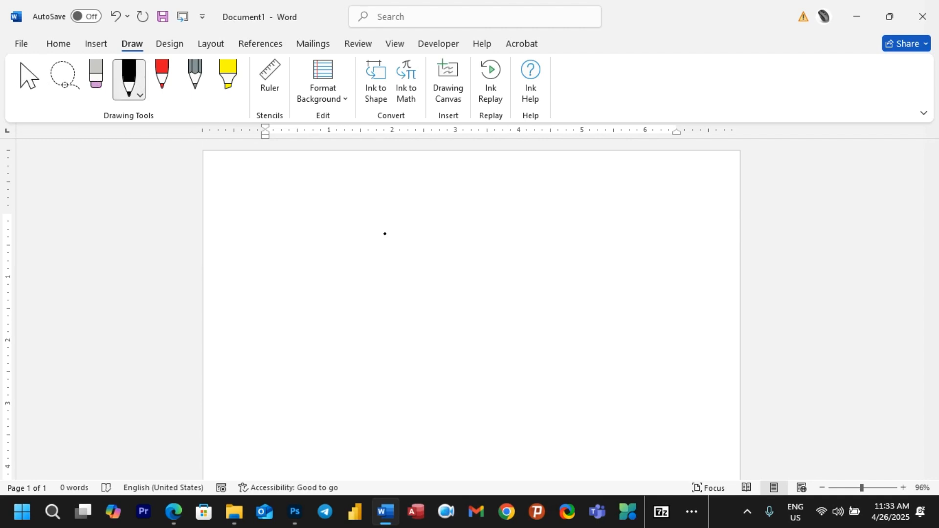
Step: Draw a trial ink signature, then select it and delete it
mouse_move(413, 257)
left_mouse_down()
mouse_move(563, 242)
mouse_move(453, 240)
mouse_move(459, 277)
mouse_move(489, 272)
mouse_move(498, 318)
mouse_move(563, 282)
mouse_move(594, 282)
left_mouse_up()
left_click(492, 256)
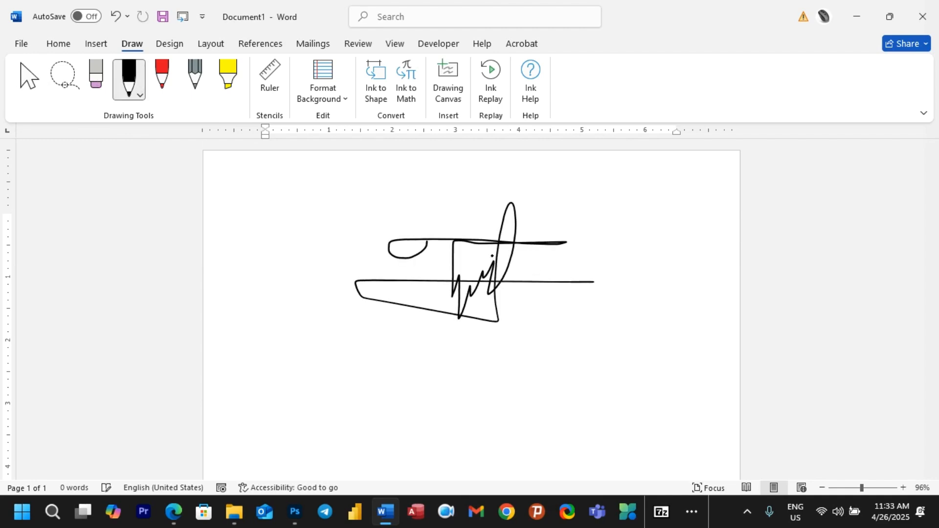
left_click(29, 79)
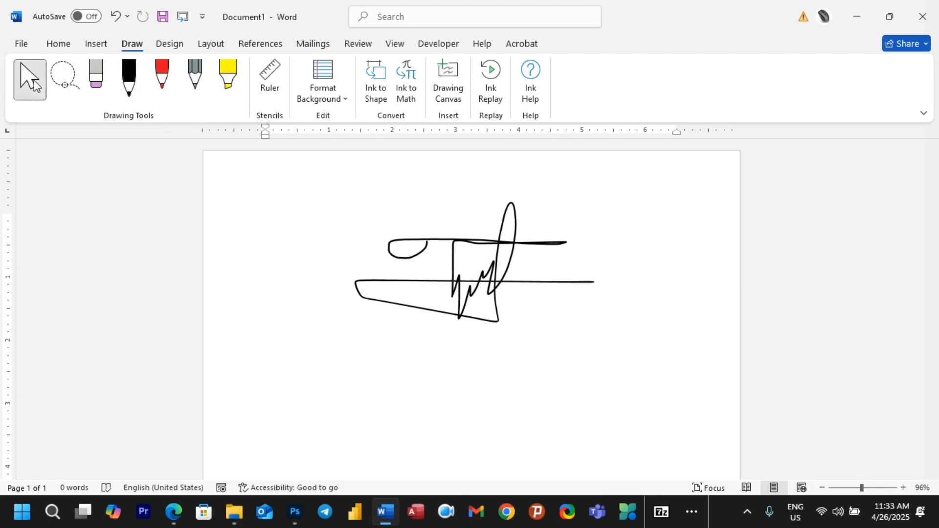
mouse_move(391, 243)
left_mouse_down()
mouse_move(367, 242)
mouse_move(449, 274)
mouse_move(345, 255)
left_mouse_up()
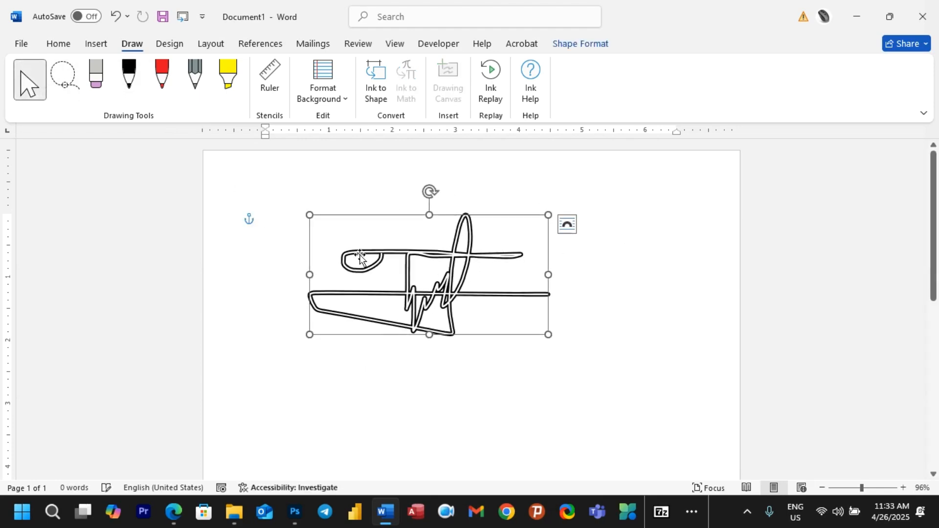
key("Delete")
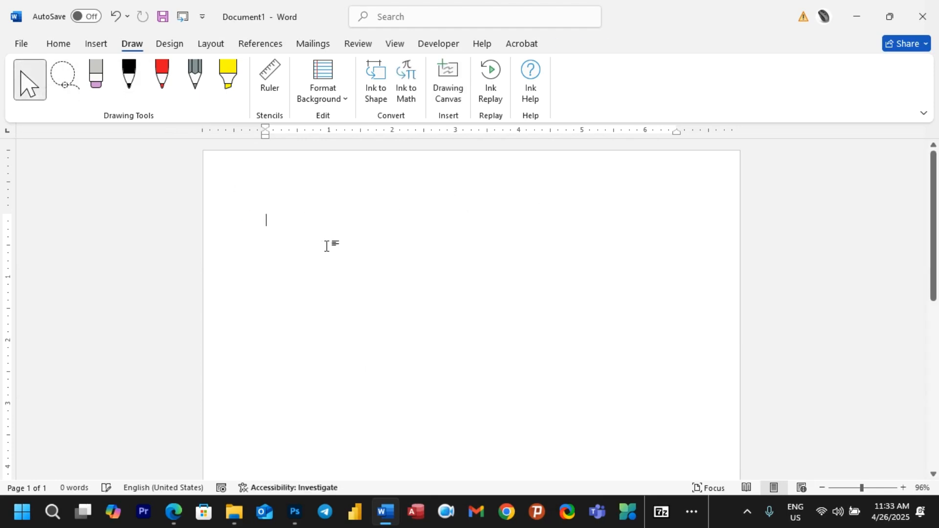
Step: Redraw the black signature with a looped top line, vertical stroke and zigzag
left_click(130, 81)
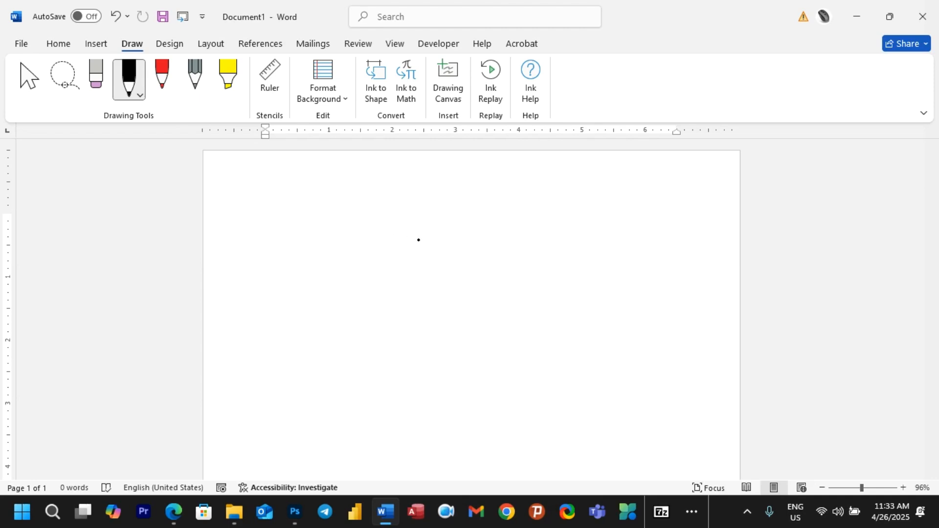
mouse_move(433, 240)
left_mouse_down()
mouse_move(379, 226)
mouse_move(641, 218)
left_mouse_up()
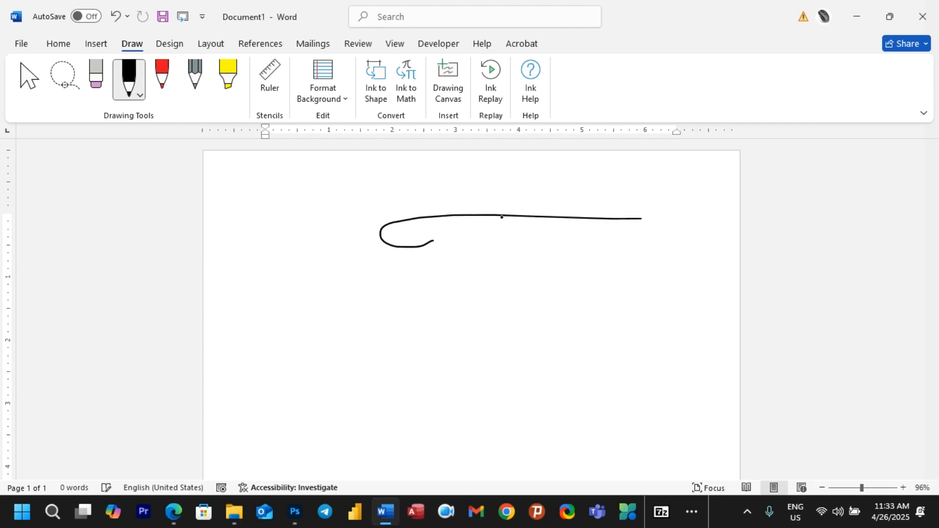
left_click_drag(499, 215, 496, 311)
mouse_move(497, 264)
left_mouse_down()
mouse_move(553, 246)
mouse_move(582, 257)
mouse_move(606, 320)
mouse_move(623, 279)
mouse_move(682, 275)
left_mouse_up()
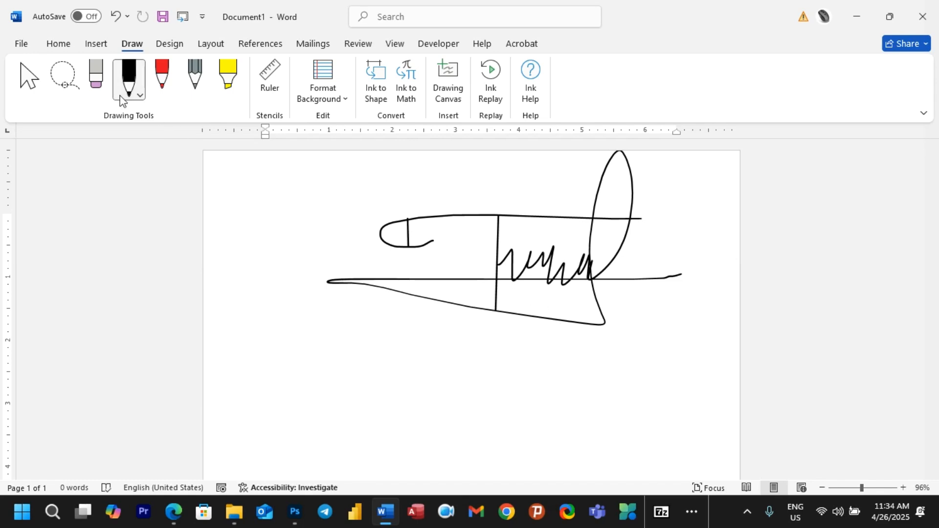
left_click(28, 78)
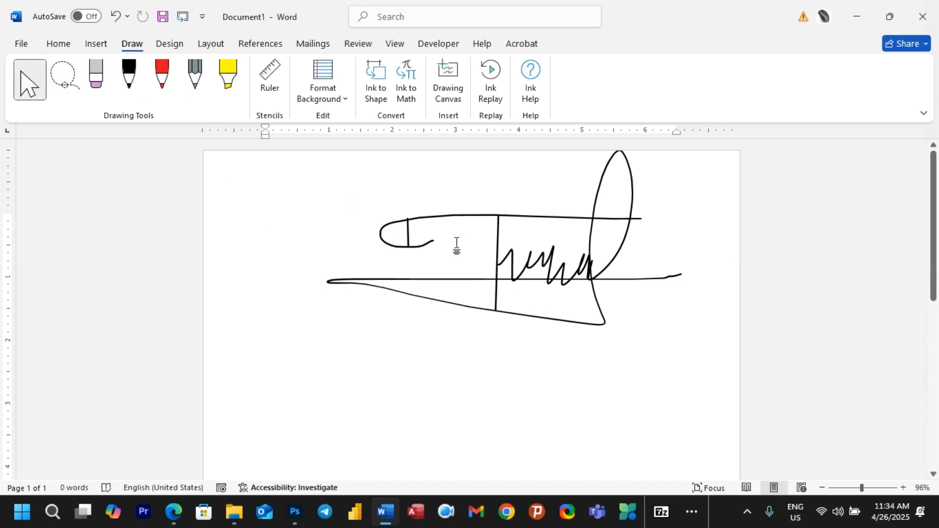
Step: Select all the signature strokes and move them left and down
left_click(398, 226)
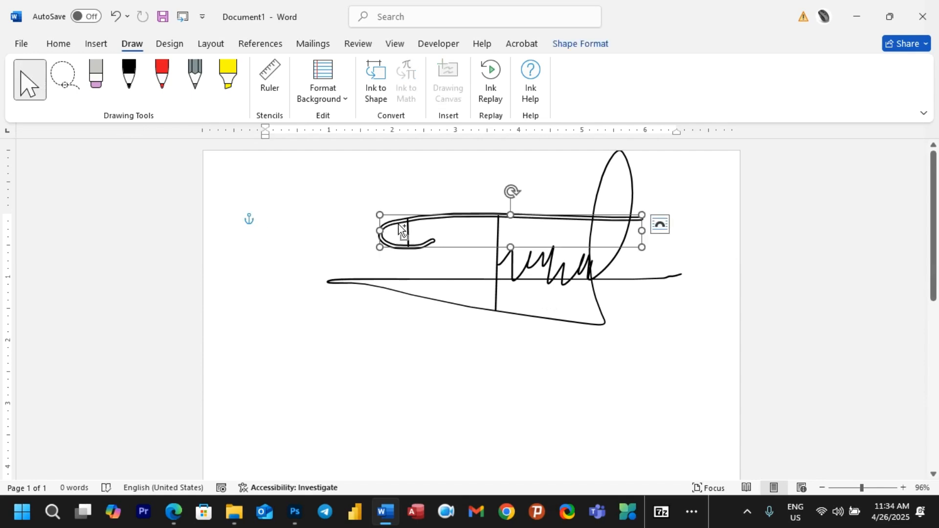
left_click(368, 282, "shift")
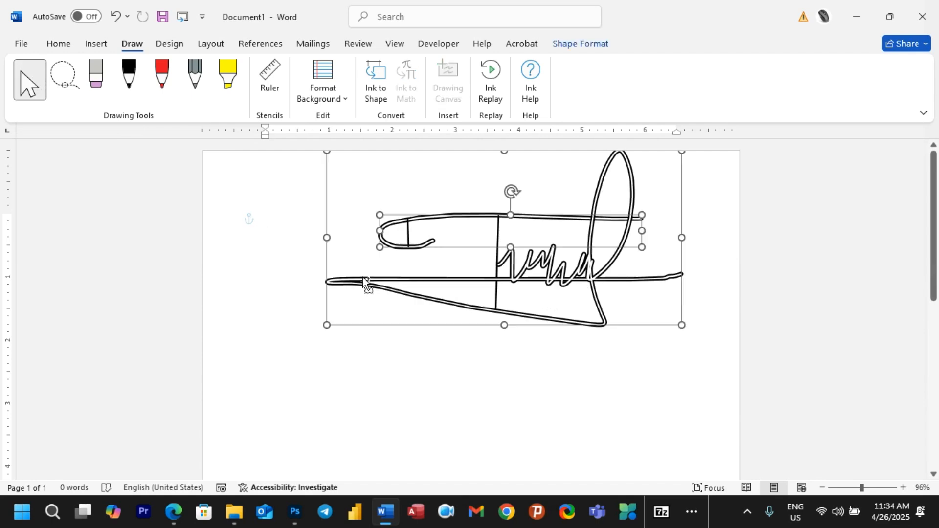
left_click(483, 282, "shift")
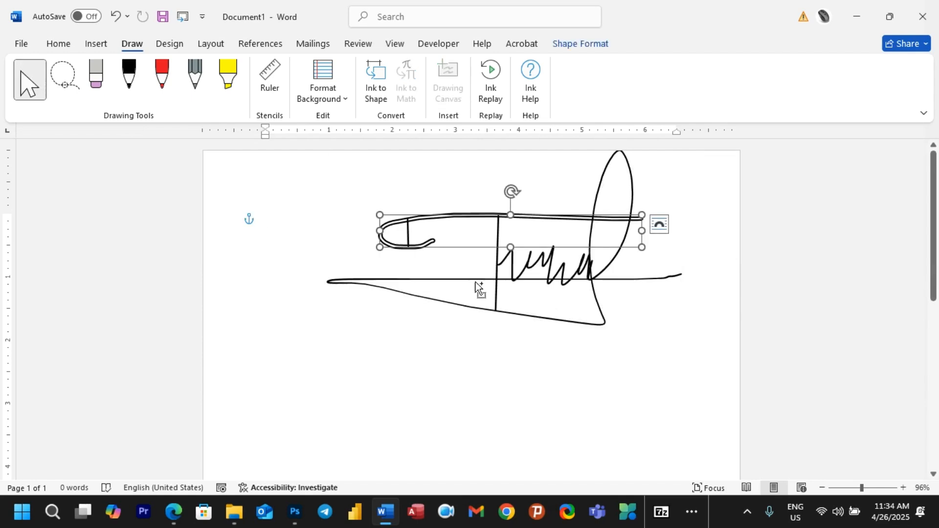
left_click(462, 308, "shift")
key("ctrl+a")
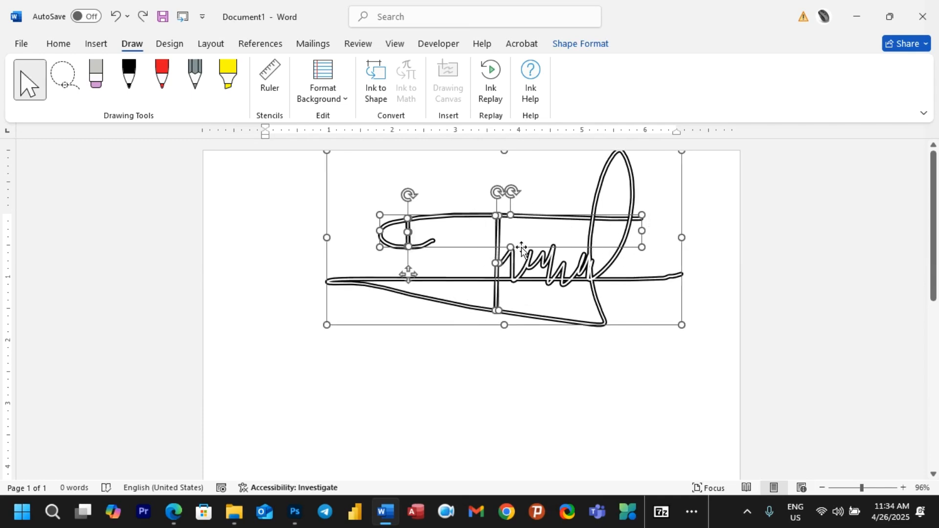
mouse_move(499, 262)
left_mouse_down()
mouse_move(435, 294)
mouse_move(476, 300)
mouse_move(454, 286)
left_mouse_up()
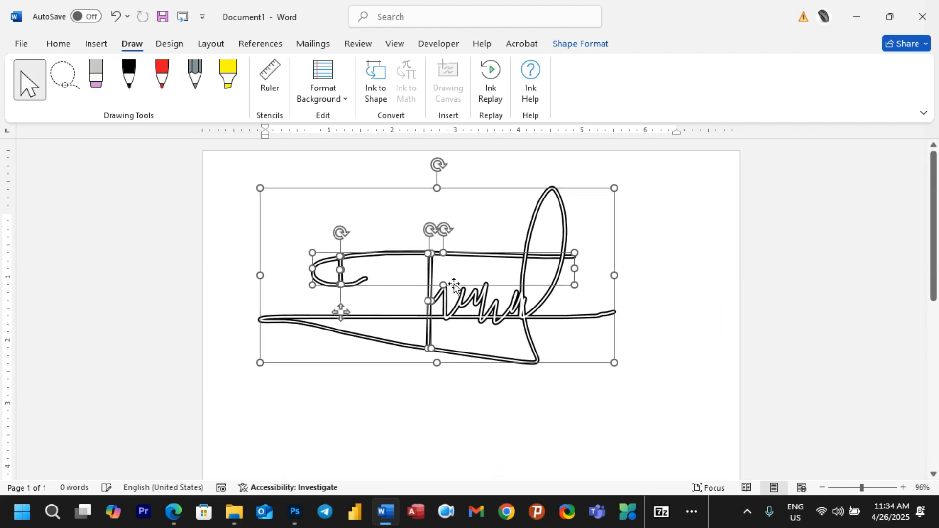
Step: Group the strokes into one object, move it down, and undo a trial resize
right_click(420, 255)
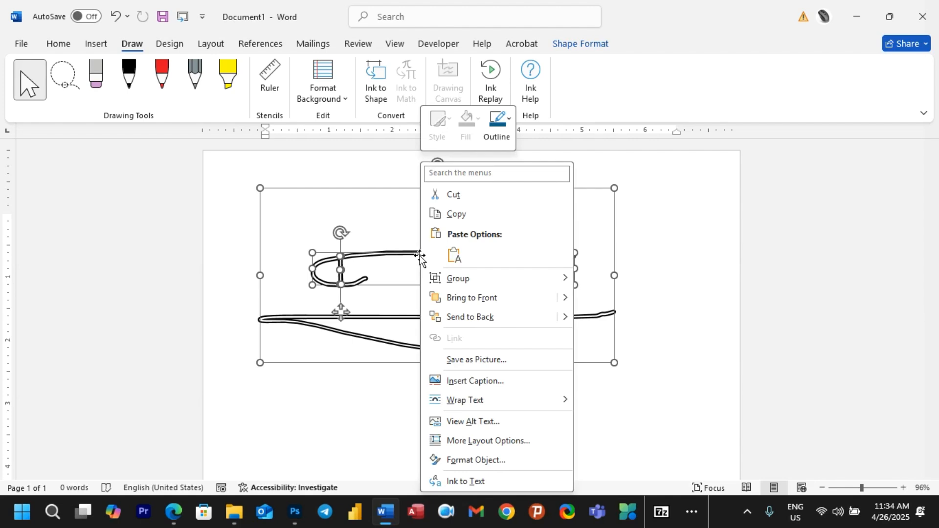
mouse_move(453, 280)
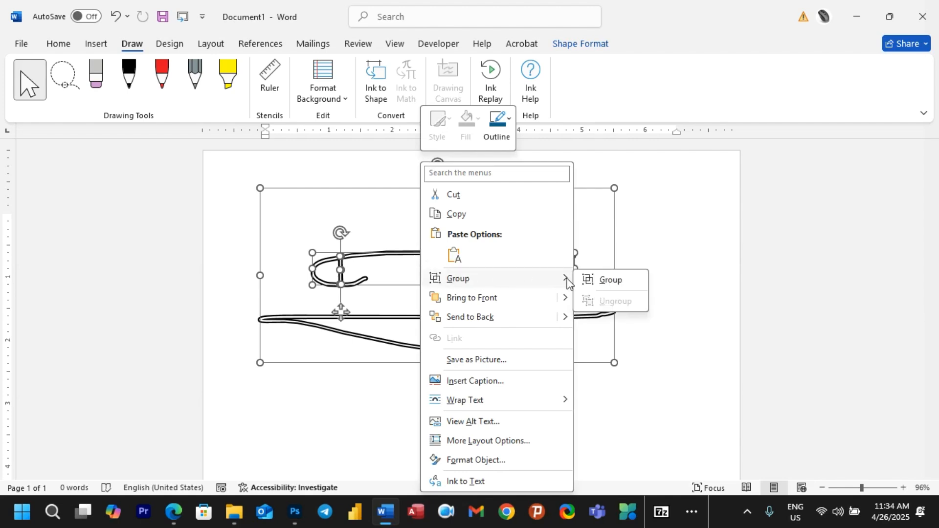
left_click(610, 280)
left_click(664, 279)
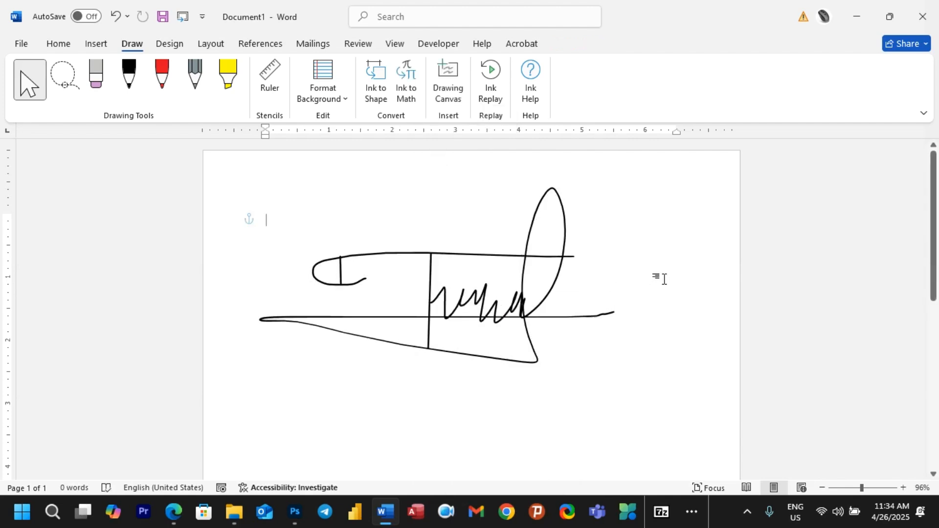
mouse_move(507, 256)
left_mouse_down()
mouse_move(486, 331)
mouse_move(503, 300)
mouse_move(495, 307)
left_mouse_up()
mouse_move(608, 230)
left_mouse_down()
mouse_move(535, 300)
mouse_move(433, 361)
mouse_move(467, 334)
mouse_move(506, 323)
left_mouse_up()
key("ctrl+z")
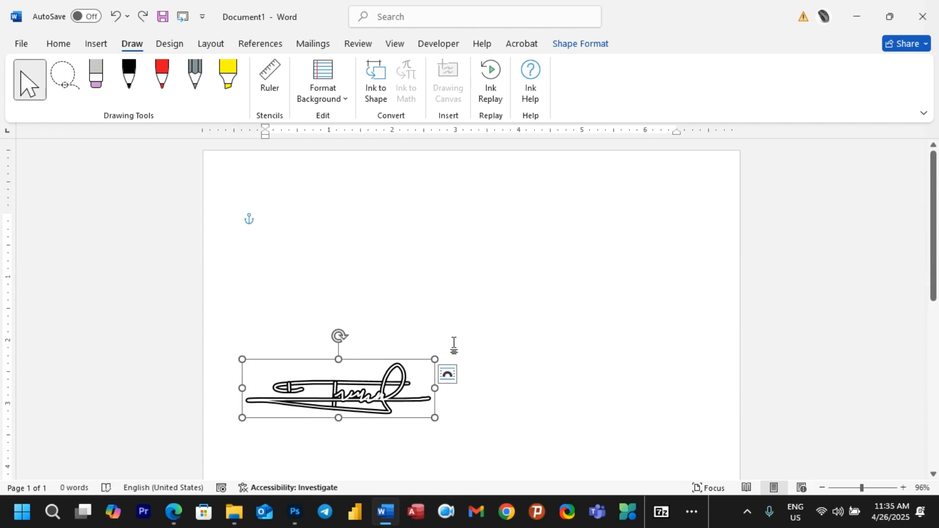
Step: Shrink the grouped signature proportionally to a small size
key("ctrl+z")
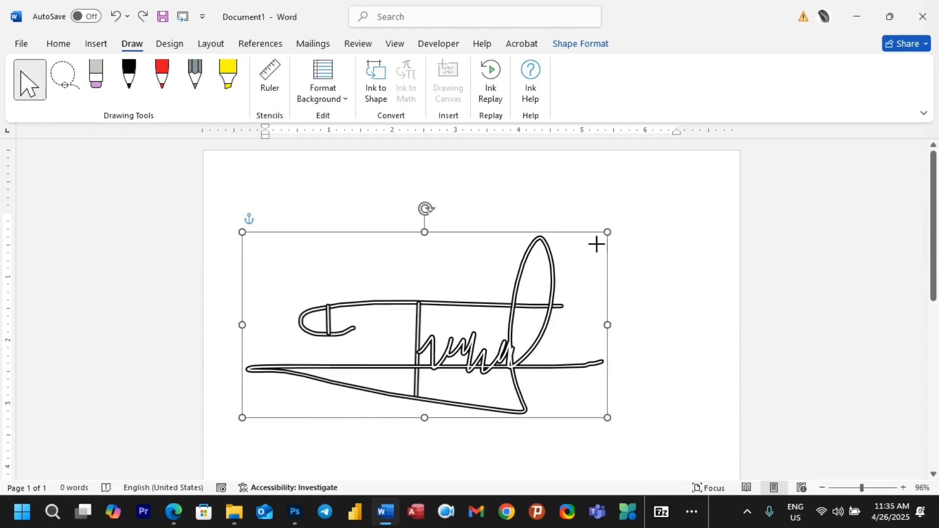
mouse_move(607, 233)
left_mouse_down()
mouse_move(480, 310)
mouse_move(509, 367)
mouse_move(465, 413)
mouse_move(532, 334)
mouse_move(442, 295)
mouse_move(479, 322)
left_mouse_up()
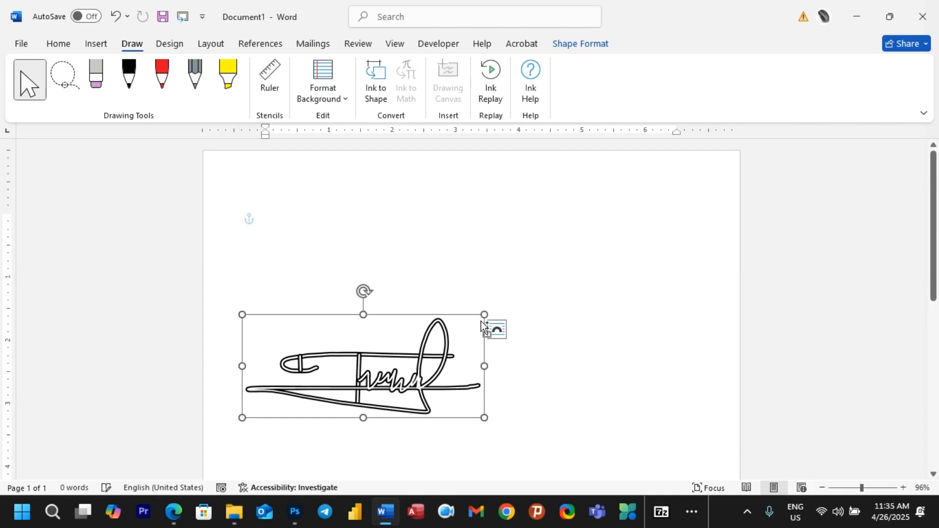
key("ctrl+z")
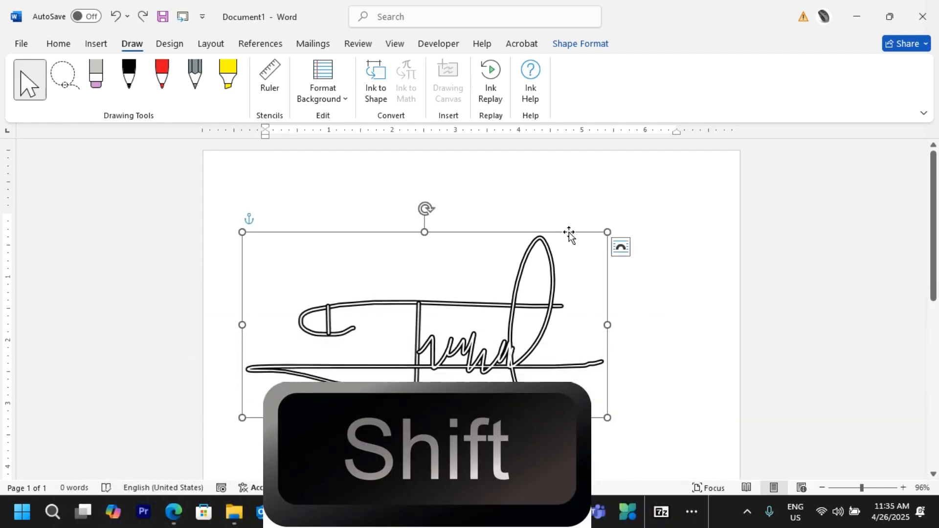
mouse_move(607, 232)
left_mouse_down()
mouse_move(427, 357)
mouse_move(378, 417)
mouse_move(447, 336)
mouse_move(406, 361)
left_mouse_up()
left_click(579, 341)
Step: Move the small signature further down the page
left_click_drag(935, 254, 929, 315)
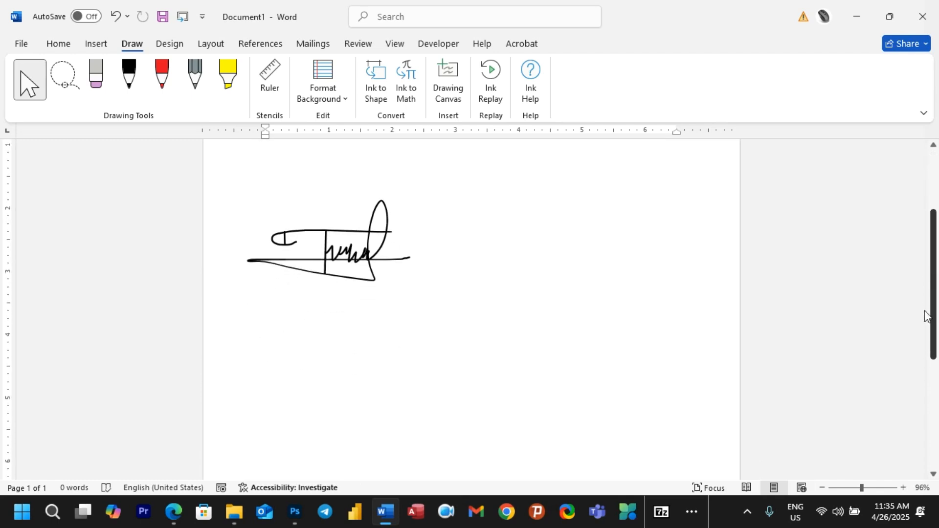
left_click(348, 241)
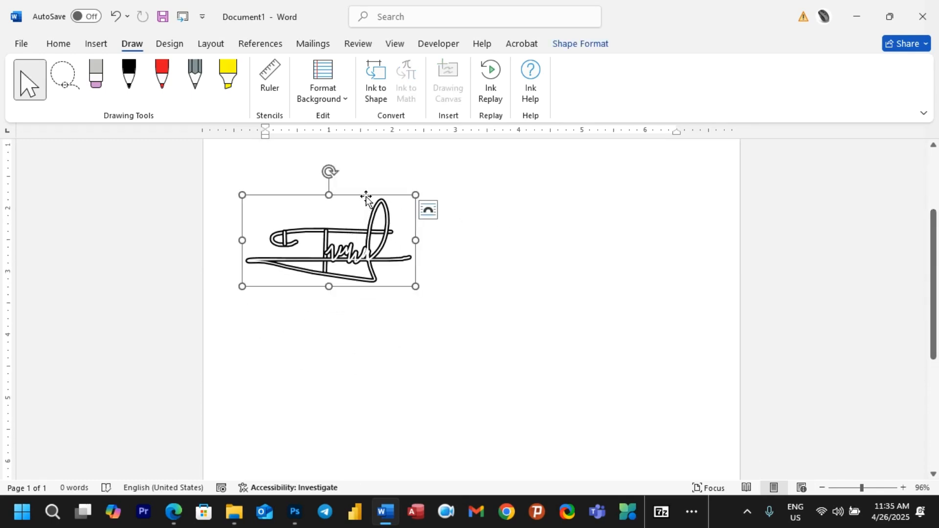
left_click_drag(367, 199, 347, 356)
left_click(491, 342)
scroll(491, 341, "down", 2)
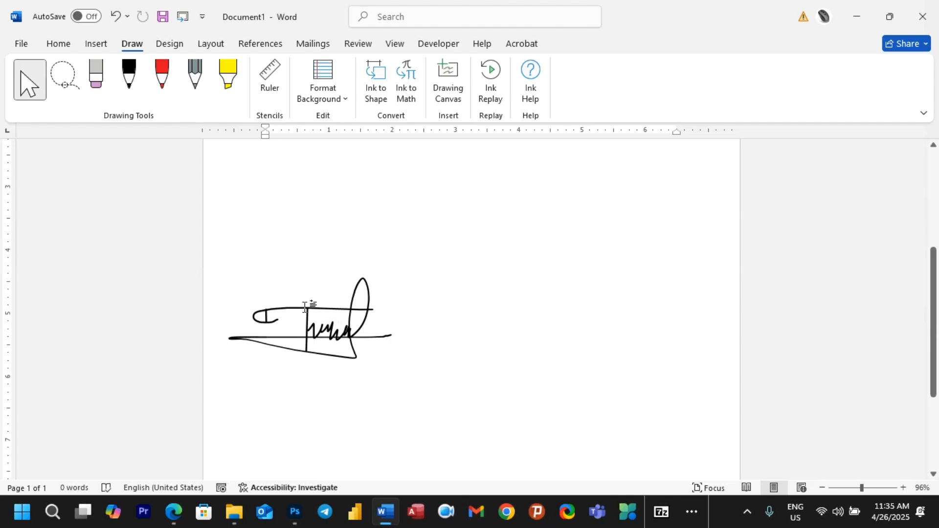
Step: Copy the signature from its right-click menu
left_click(342, 309)
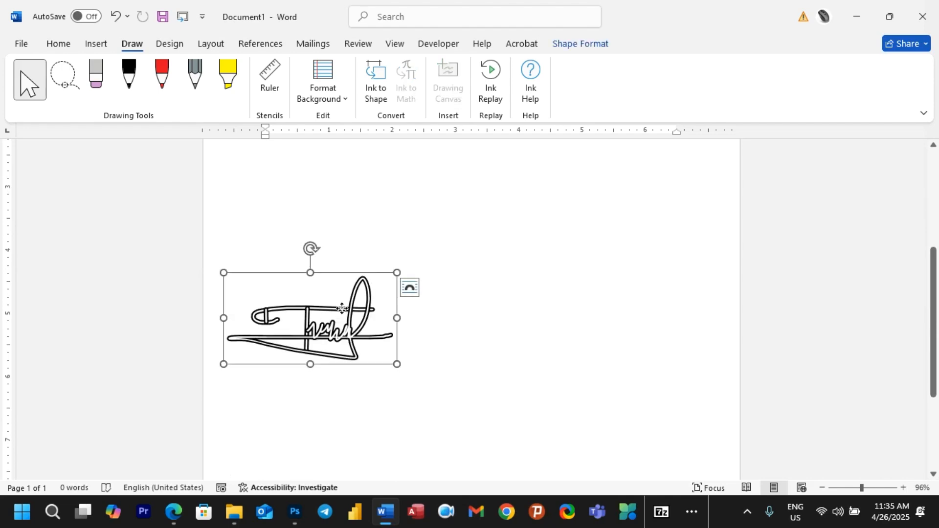
right_click(342, 308)
left_click(378, 215)
Step: Open Basic Computer Course (For Online Class).docx from Recent, entering its password in both prompts
left_click(21, 44)
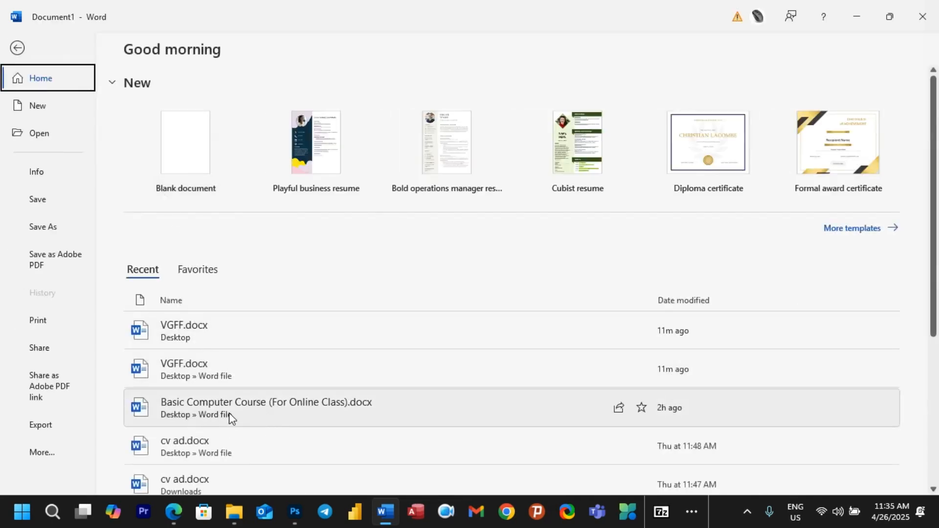
left_click(229, 413)
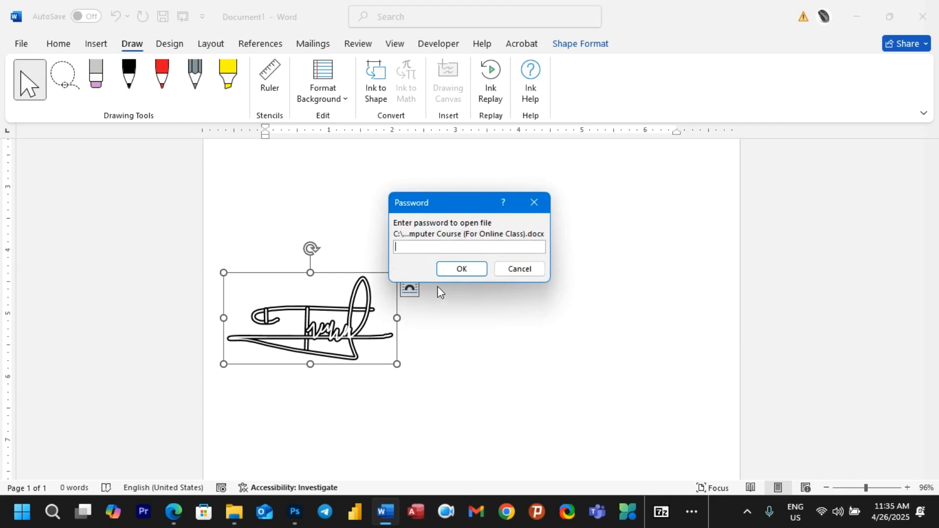
left_click(457, 269)
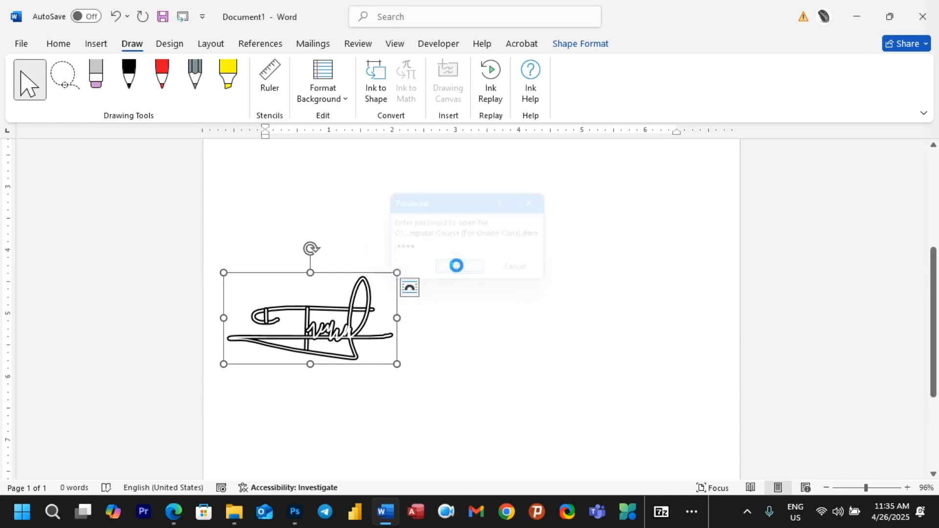
type("1")
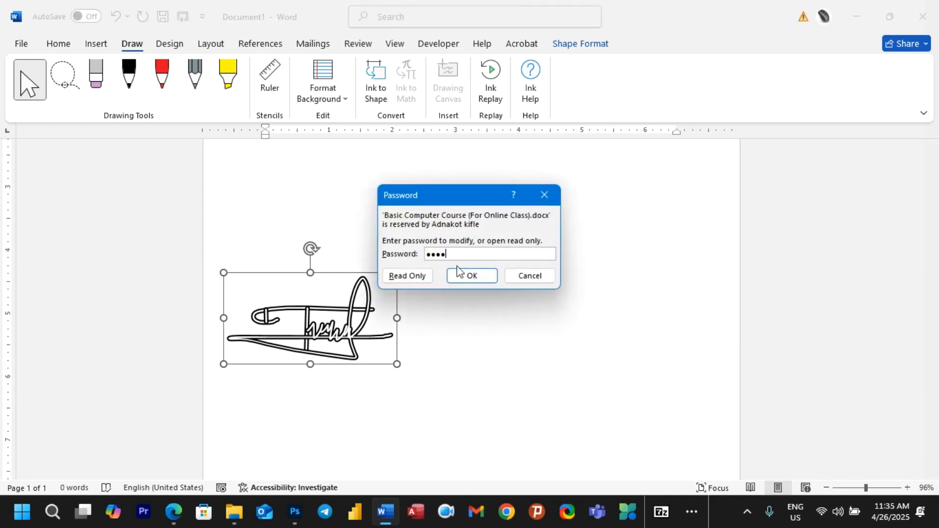
type("234")
left_click(458, 271)
scroll(384, 282, "down", 10)
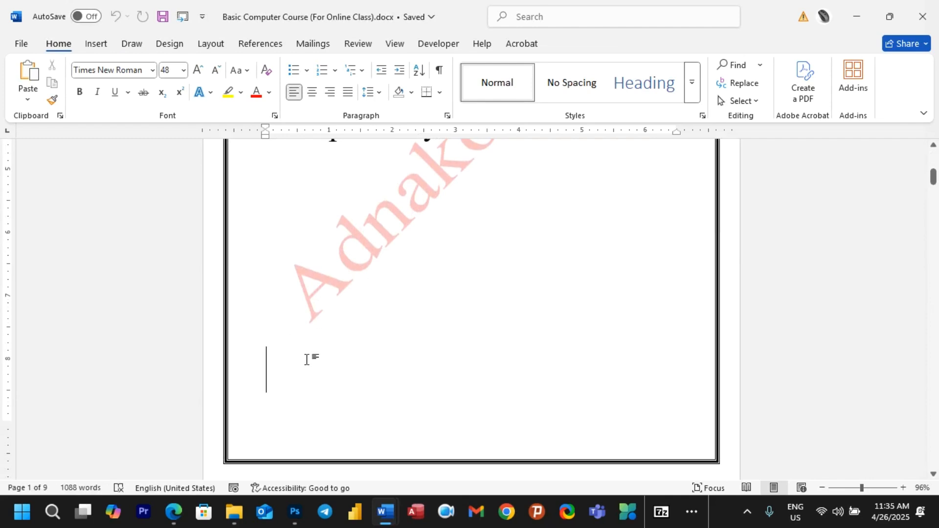
Step: Paste the copied signature near the bottom of the course document's page
key("ctrl+v")
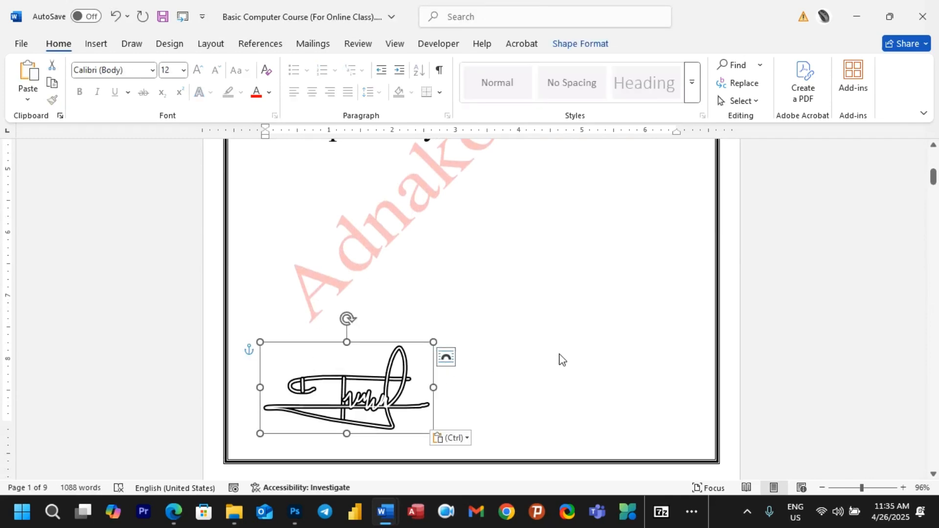
left_click(560, 359)
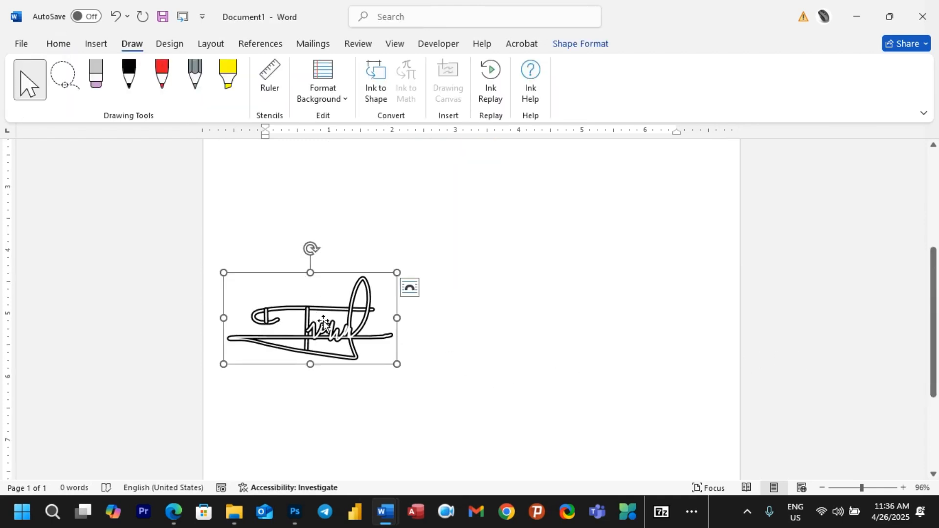
Step: Draw a two-stroke red ink signature above right of the black one, then switch to Edge
left_click(161, 78)
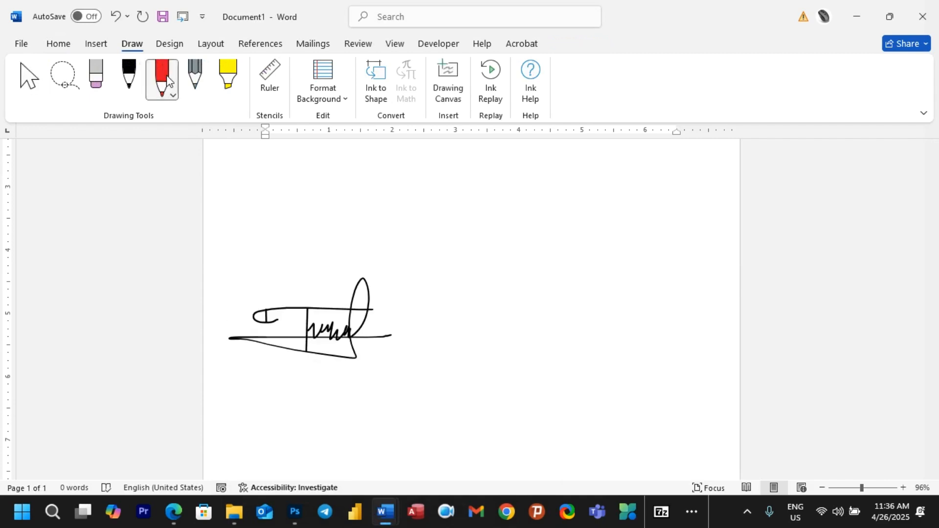
mouse_move(422, 222)
left_mouse_down()
mouse_move(487, 237)
mouse_move(608, 213)
left_mouse_up()
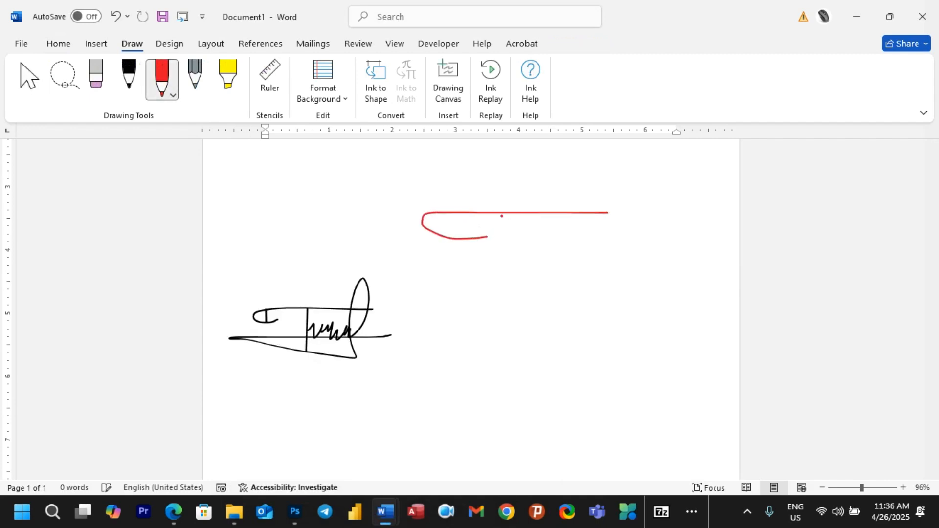
mouse_move(501, 216)
left_mouse_down()
mouse_move(510, 254)
mouse_move(536, 289)
mouse_move(528, 262)
mouse_move(462, 272)
left_mouse_up()
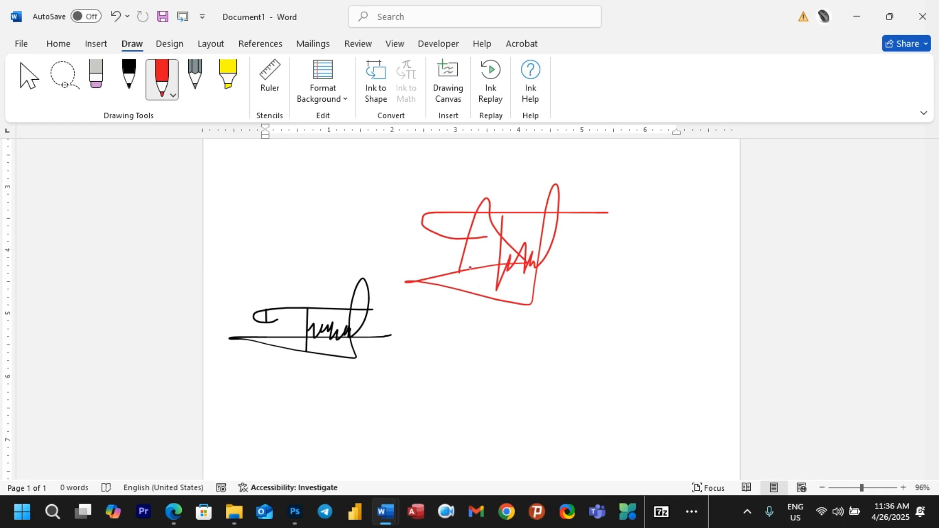
left_click(175, 512)
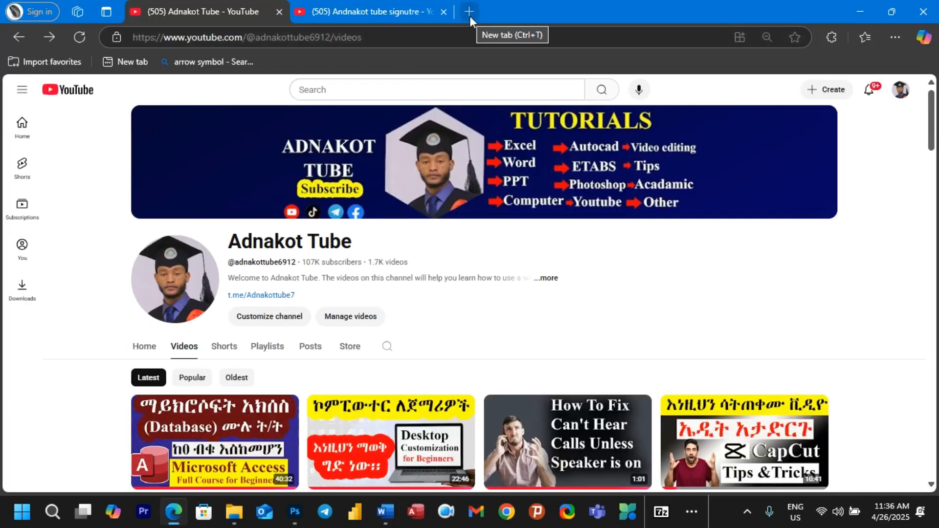
Step: Open canva.com in a new Edge tab from the 'can' suggestion
left_click(470, 16)
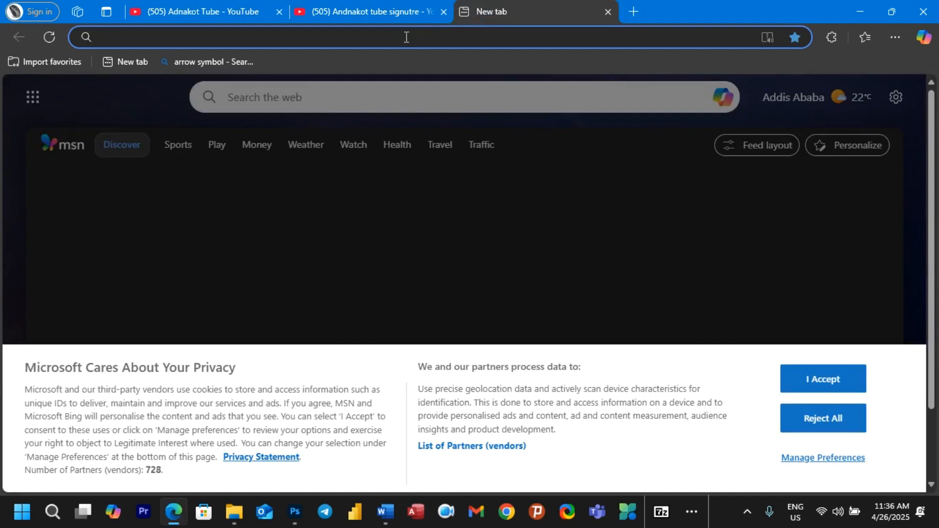
type("can")
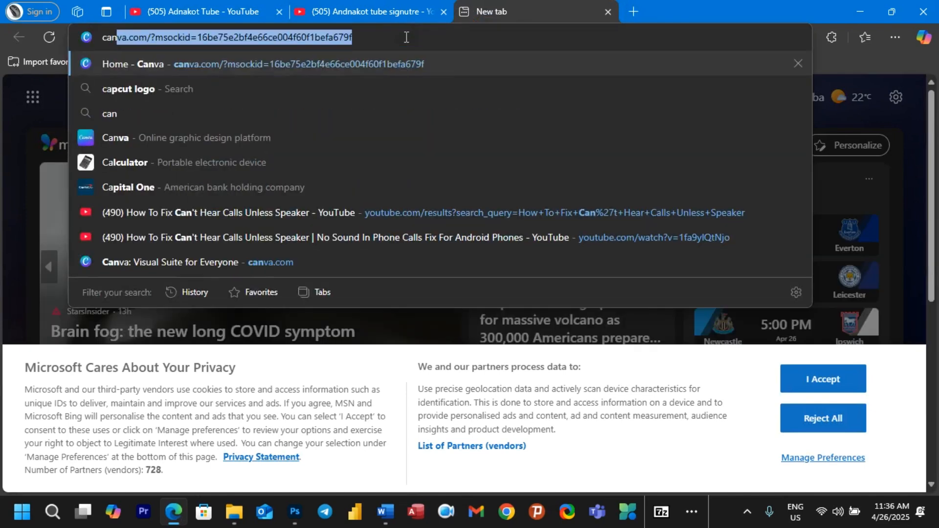
left_click(409, 62)
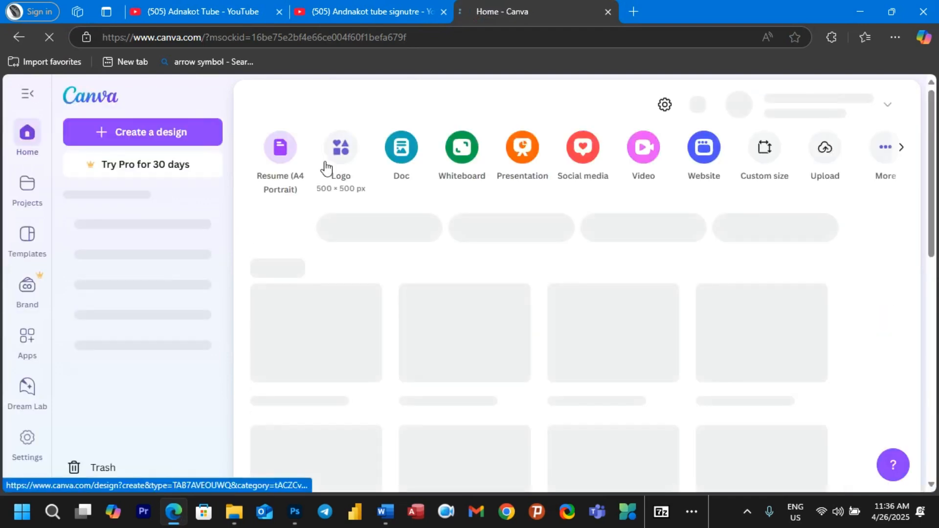
scroll(606, 272, "down", 5)
scroll(578, 306, "up", 5)
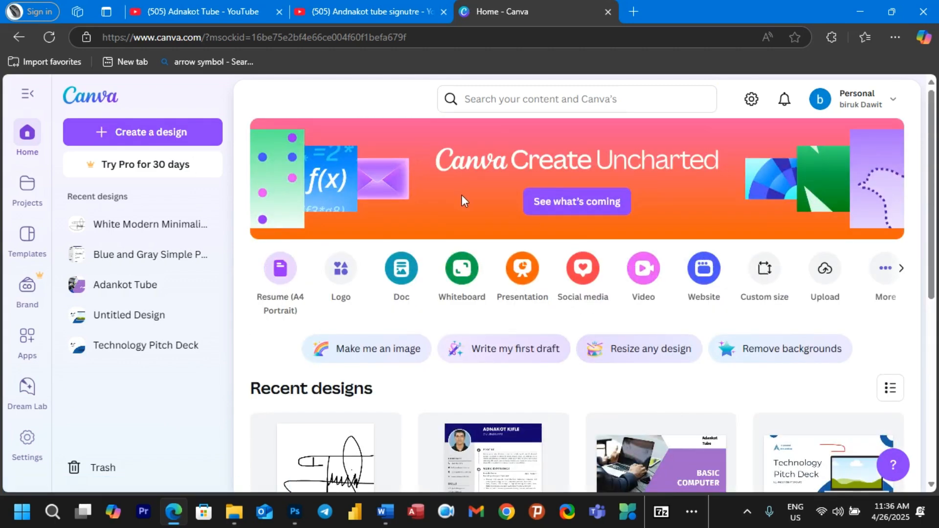
Step: Search Canva for 'signature' using the 'sig' suggestion
left_click(507, 104)
type("si")
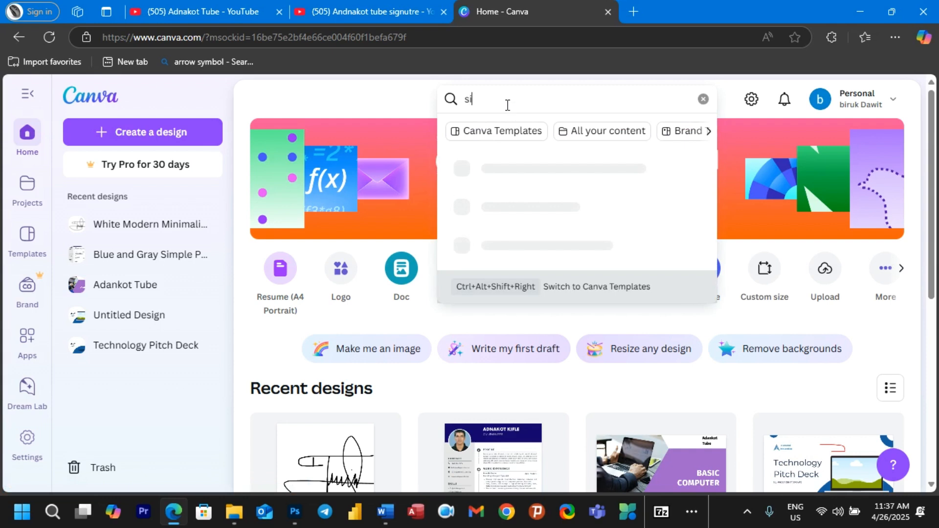
type("g")
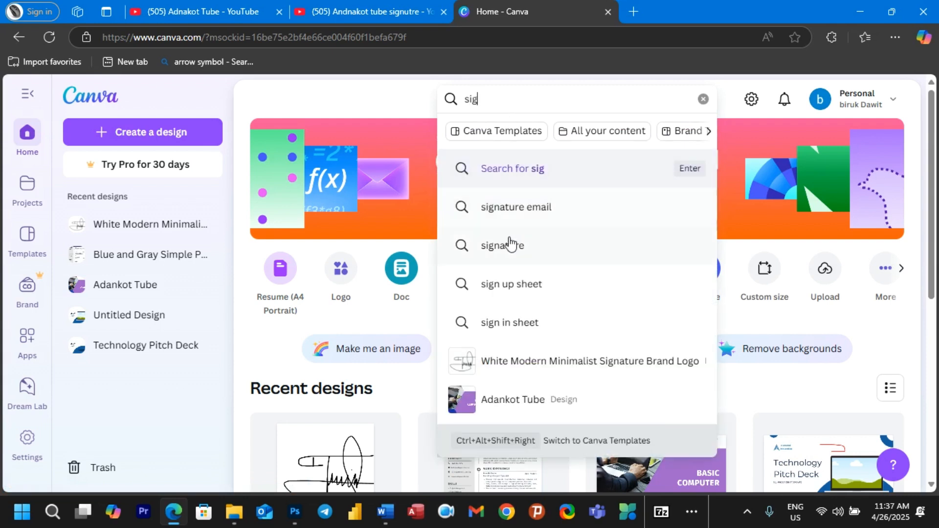
left_click(499, 249)
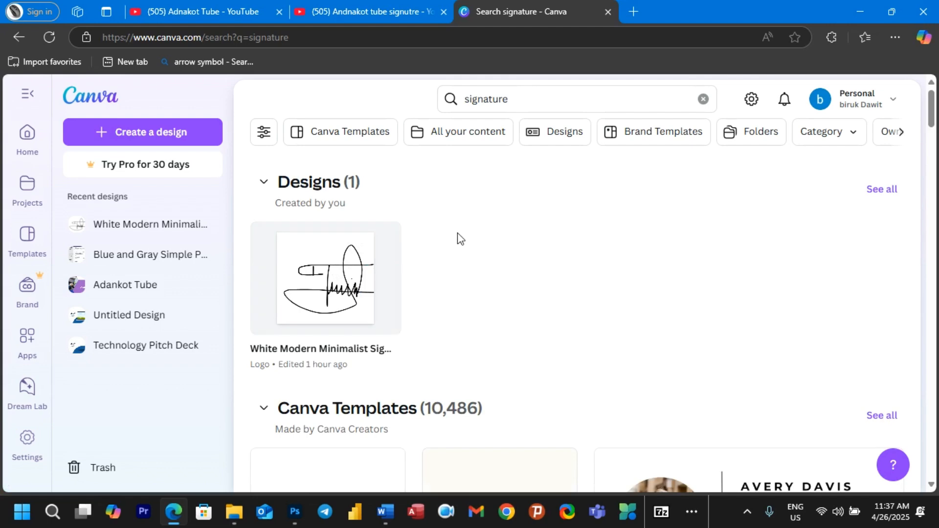
Step: Preview the White Modern Minimalist Signature Brand Logo template from the results
scroll(446, 262, "down", 5)
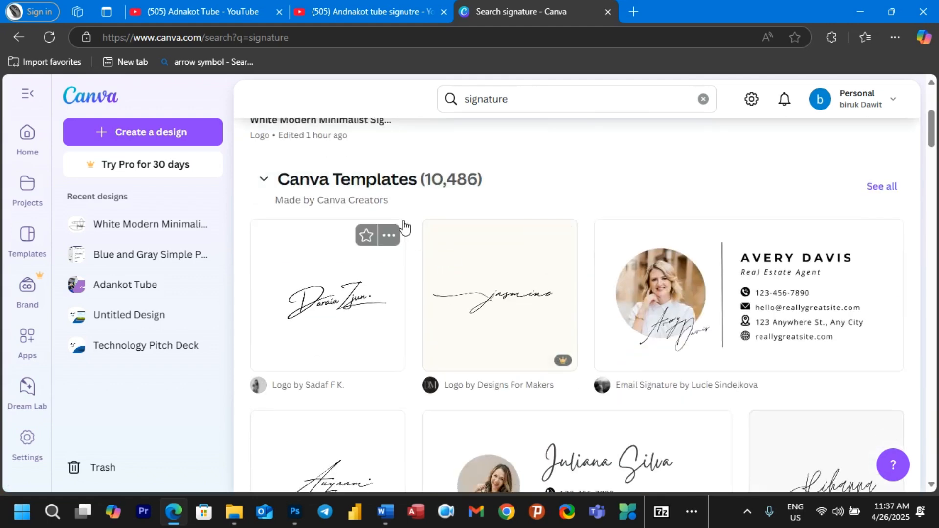
scroll(402, 227, "down", 2)
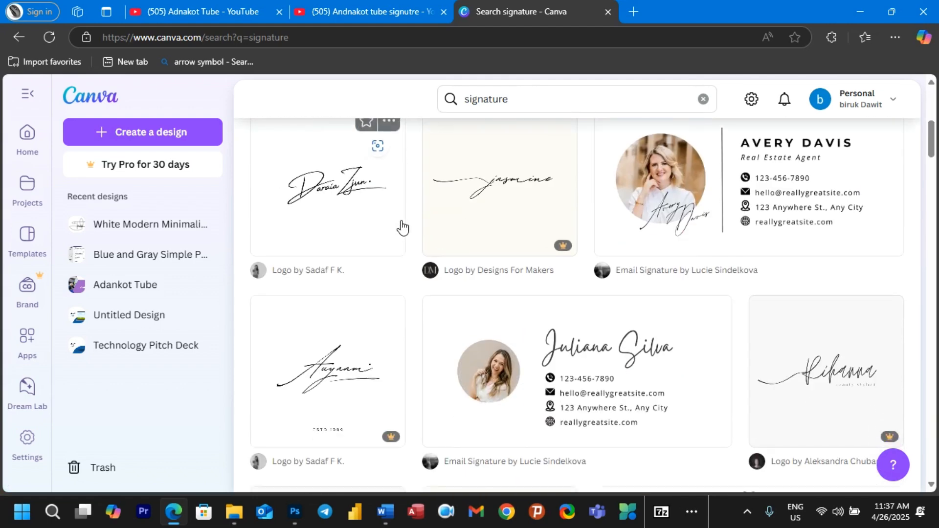
scroll(402, 227, "down", 2)
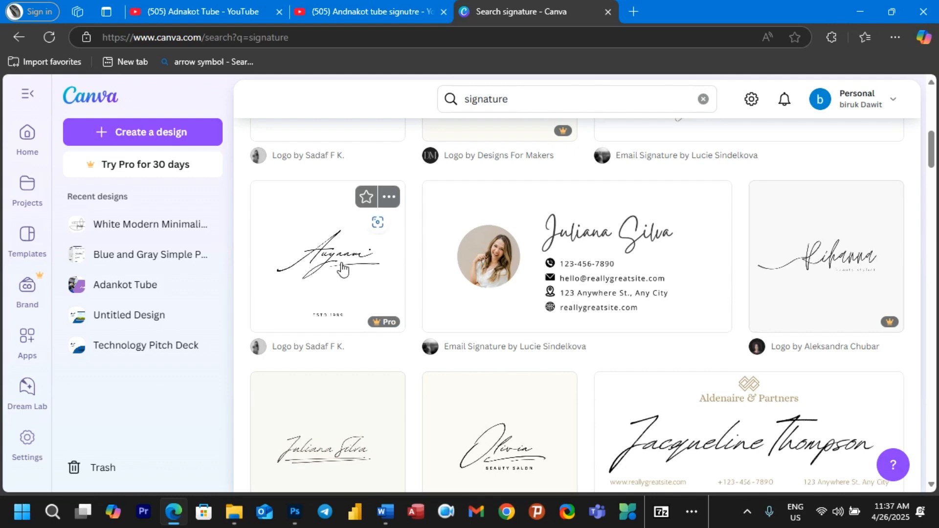
scroll(446, 320, "down", 4)
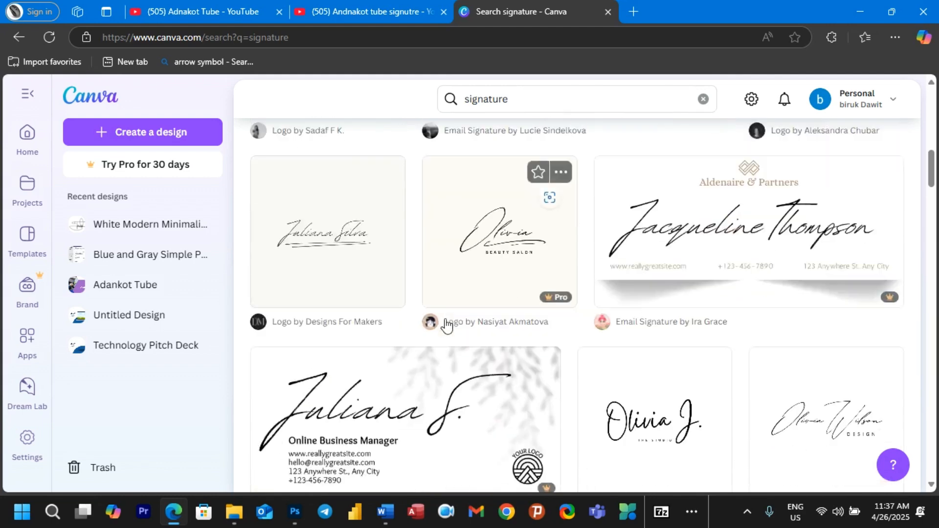
scroll(491, 269, "up", 10)
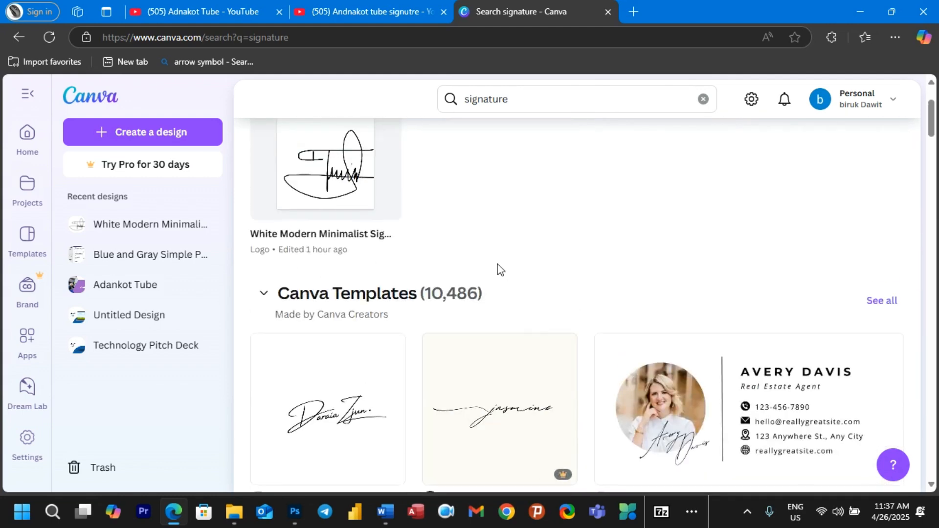
left_click(327, 424)
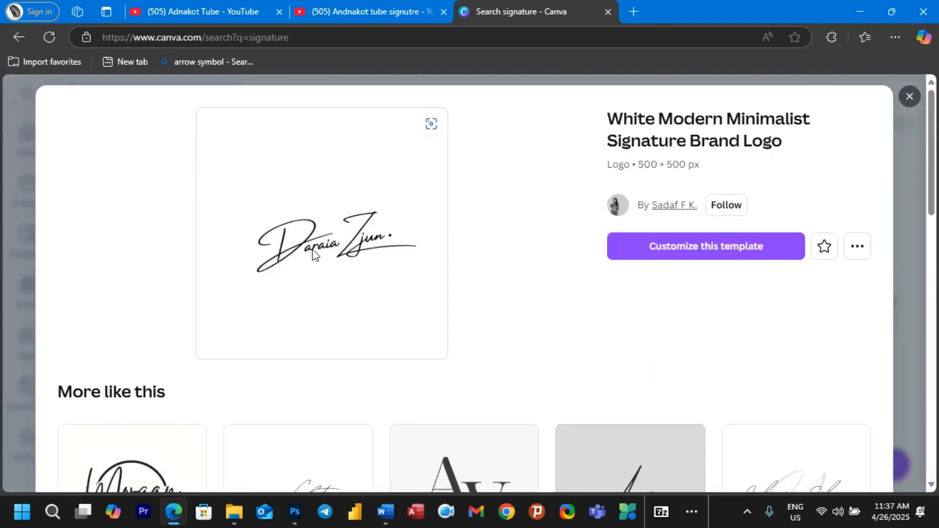
Step: Customize the template, replace its script text with 'Adnakot', then delete that text
left_click(672, 248)
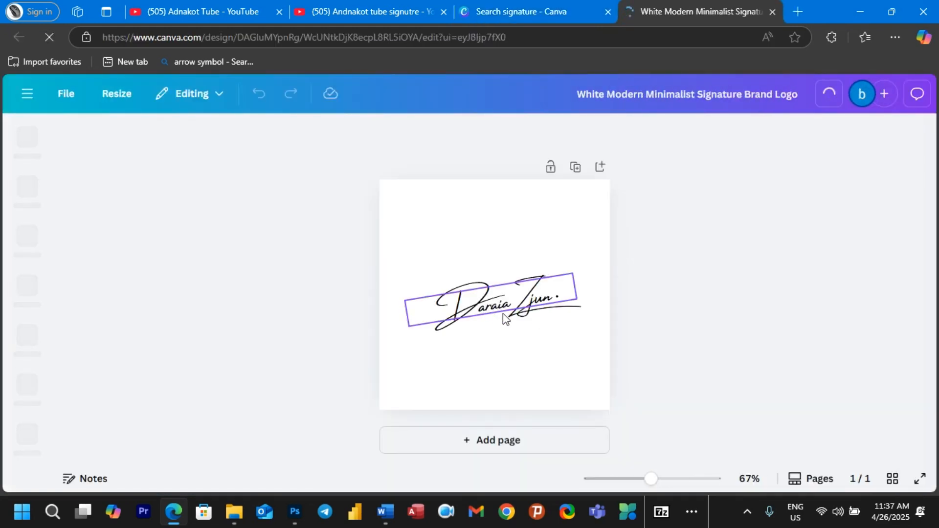
left_click(497, 312)
double_click(497, 312)
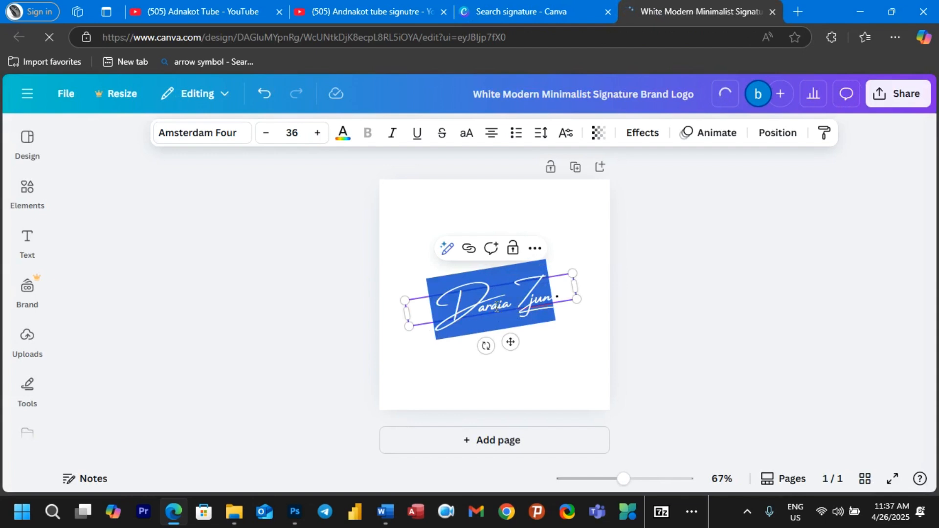
left_click(507, 301)
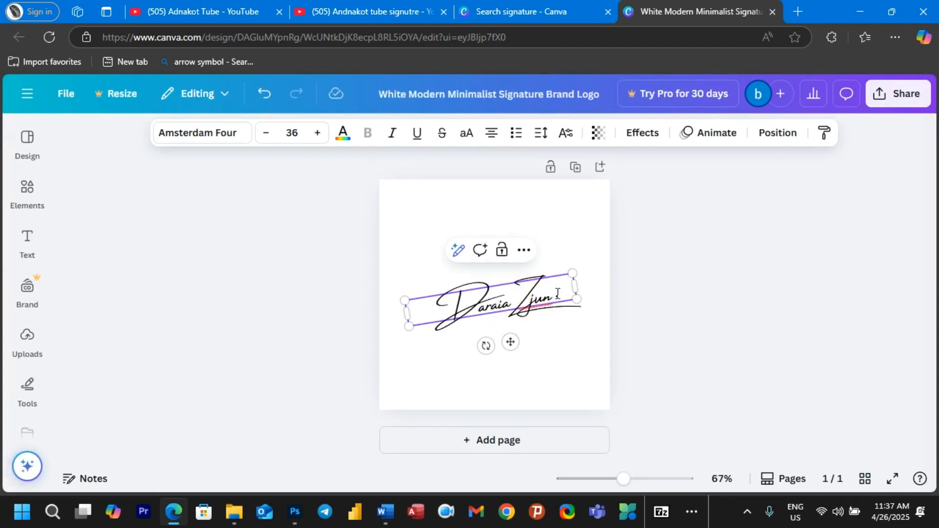
left_click_drag(565, 292, 439, 298)
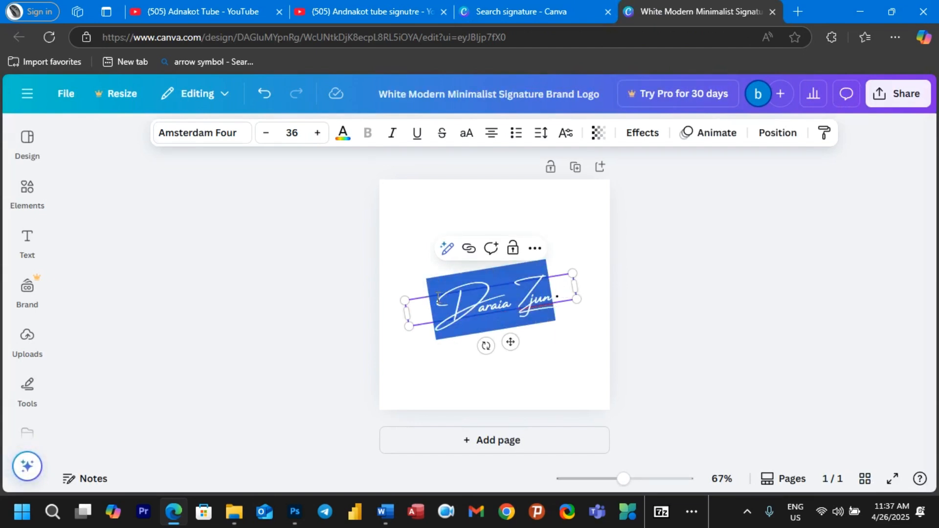
type("A")
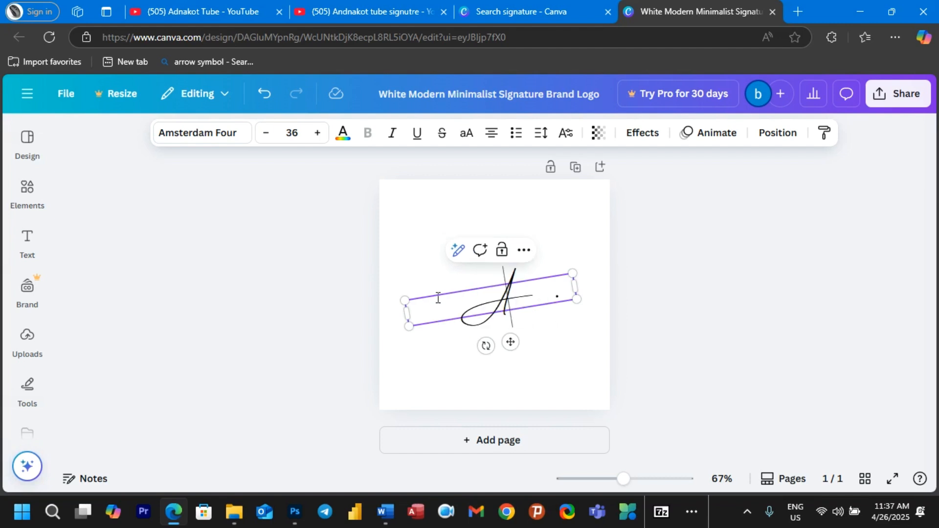
type("dnakot")
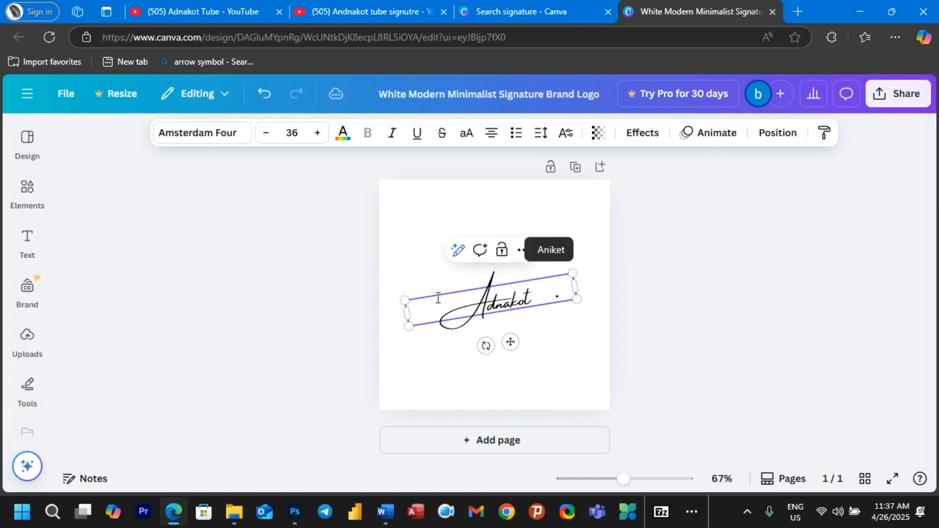
left_click(563, 354)
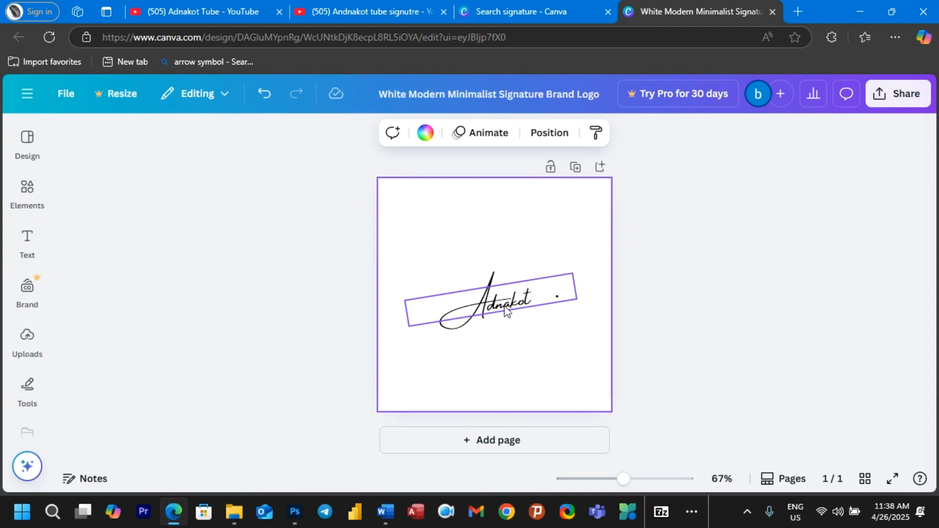
key("Delete")
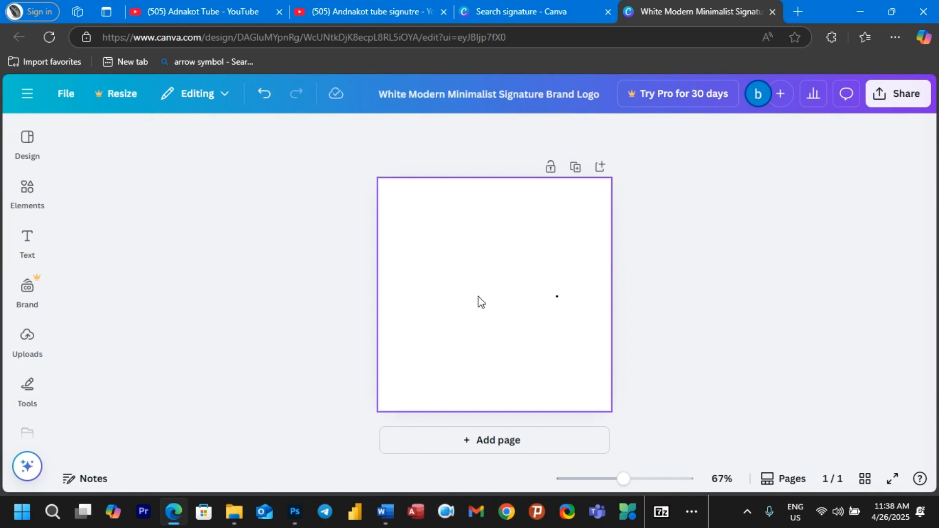
Step: Switch to Canva's freehand draw marker and set its colour to black
left_click(36, 394)
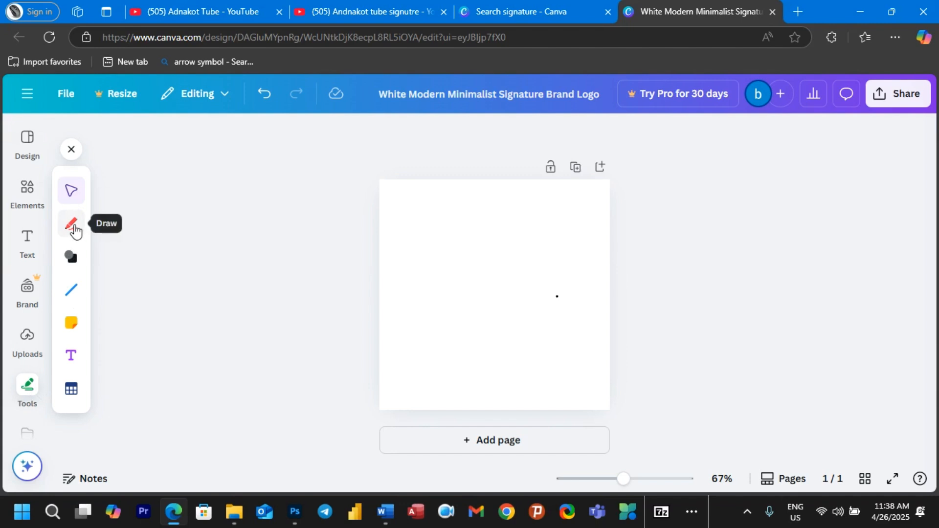
left_click(73, 226)
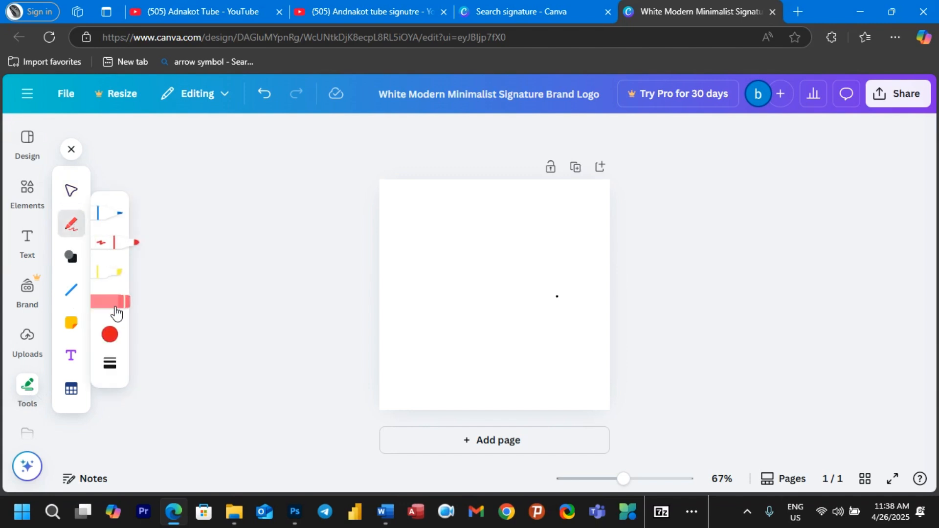
left_click(110, 342)
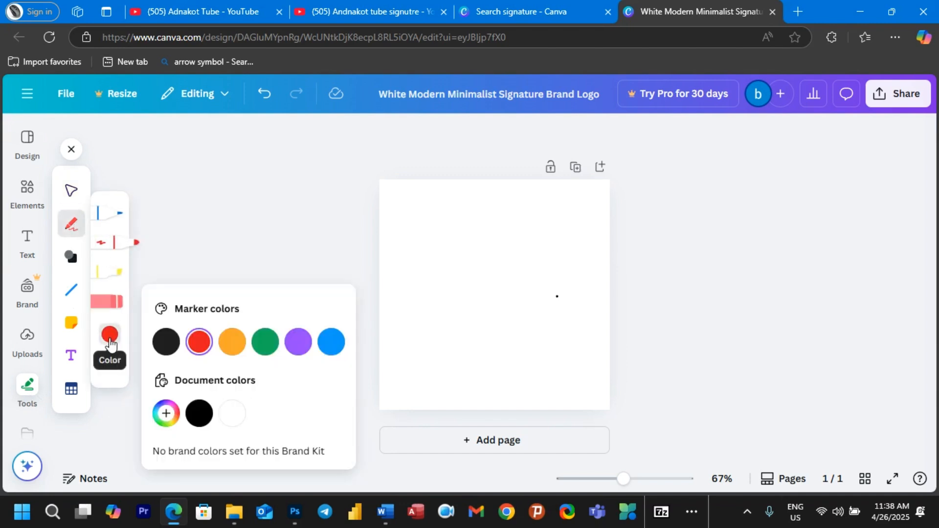
left_click(198, 415)
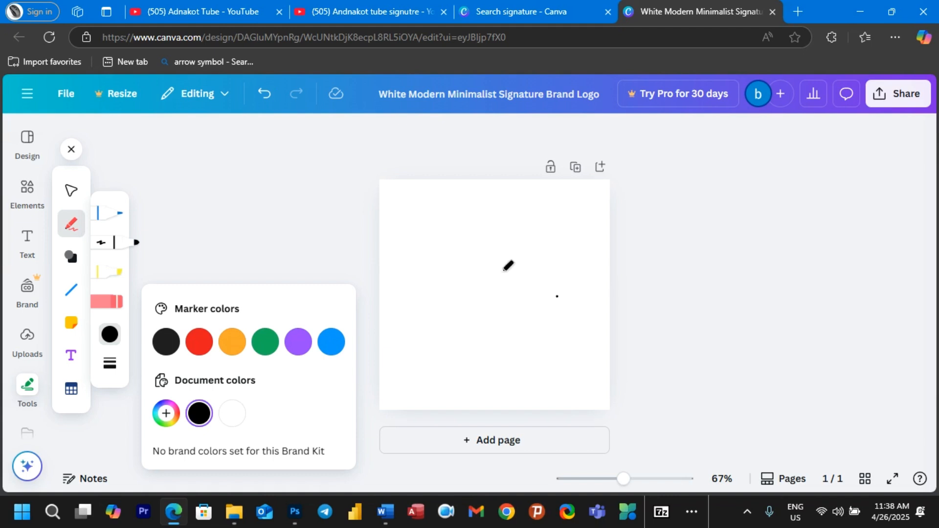
Step: Sketch a trial signature with three marker strokes across the page
mouse_move(512, 269)
left_mouse_down()
mouse_move(427, 264)
mouse_move(610, 262)
left_mouse_up()
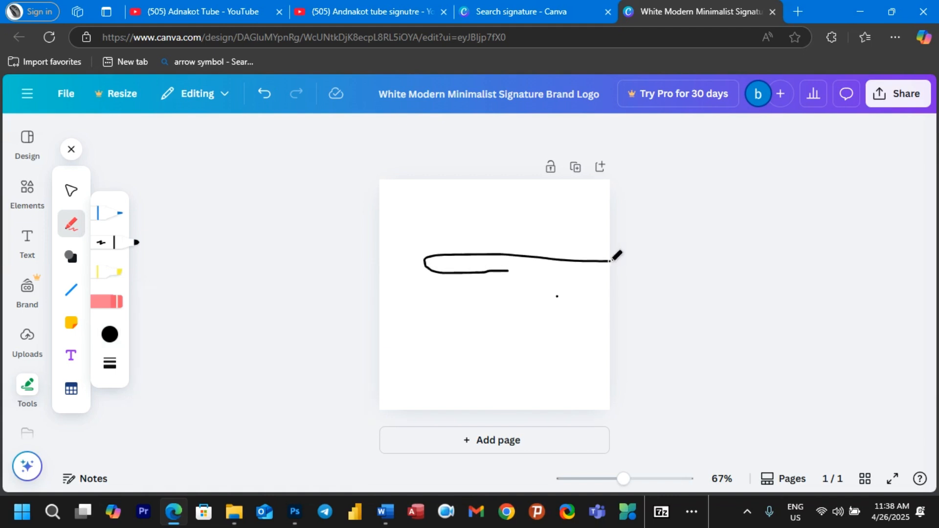
mouse_move(512, 255)
left_mouse_down()
mouse_move(514, 335)
mouse_move(518, 301)
mouse_move(555, 301)
mouse_move(560, 265)
mouse_move(380, 298)
mouse_move(588, 297)
left_mouse_up()
left_click_drag(475, 259, 473, 274)
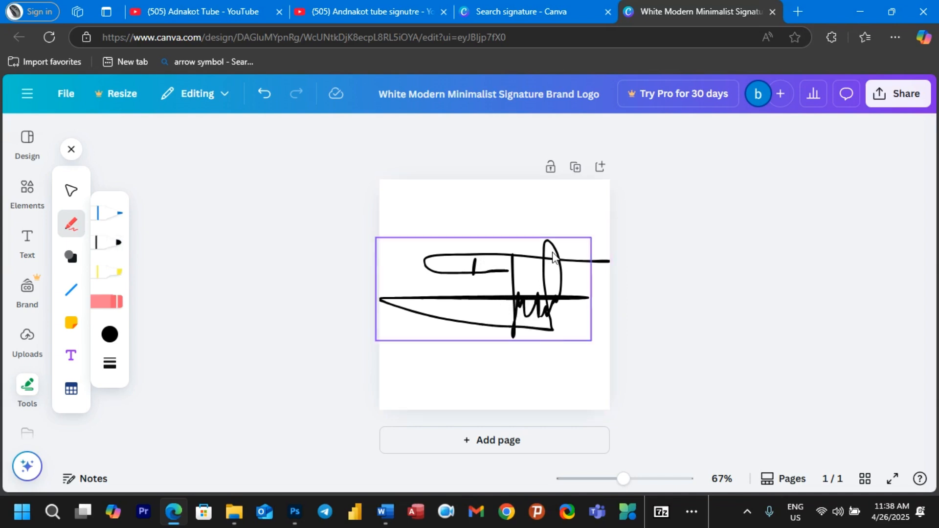
Step: Delete the trial signature strokes, leaving the logo page blank
left_click(550, 267)
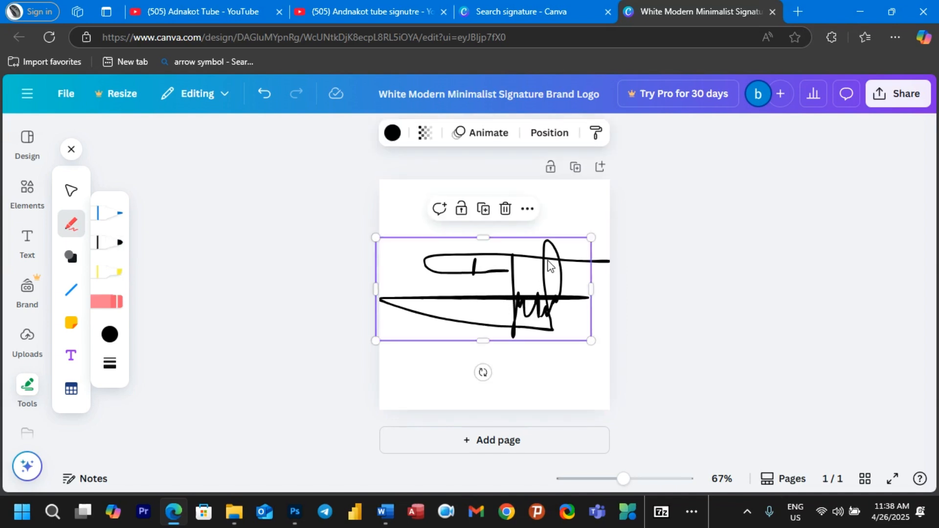
key("Delete")
left_click(531, 263)
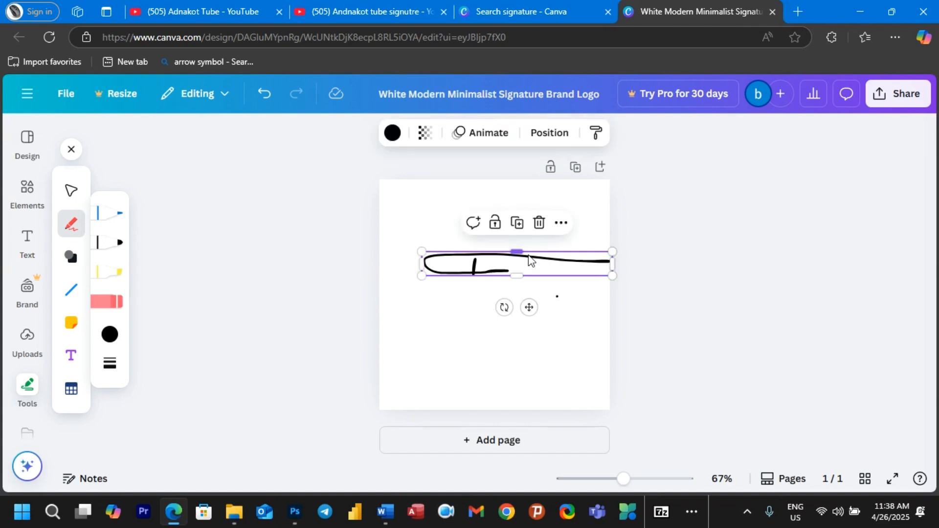
key("Delete")
left_click(110, 336)
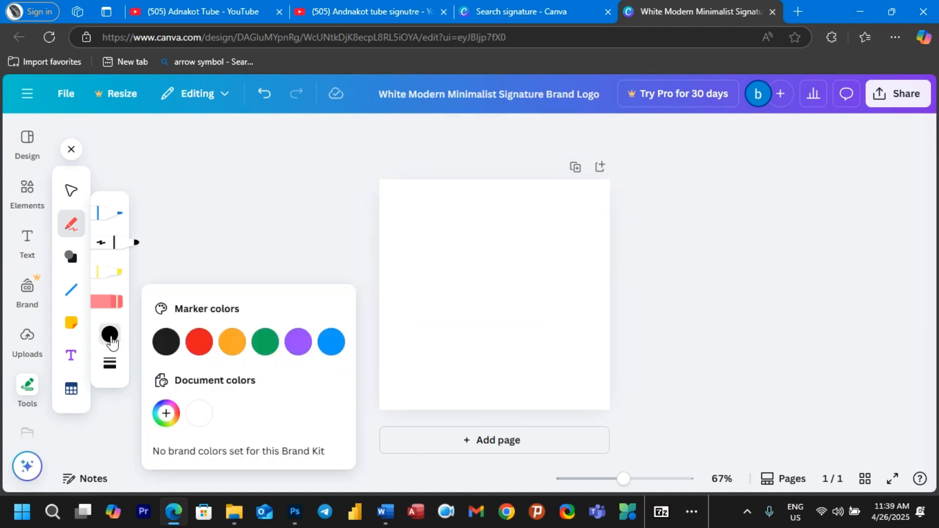
Step: Raise the marker weight to 7 and draw a thick black looped signature on the page
left_click(111, 364)
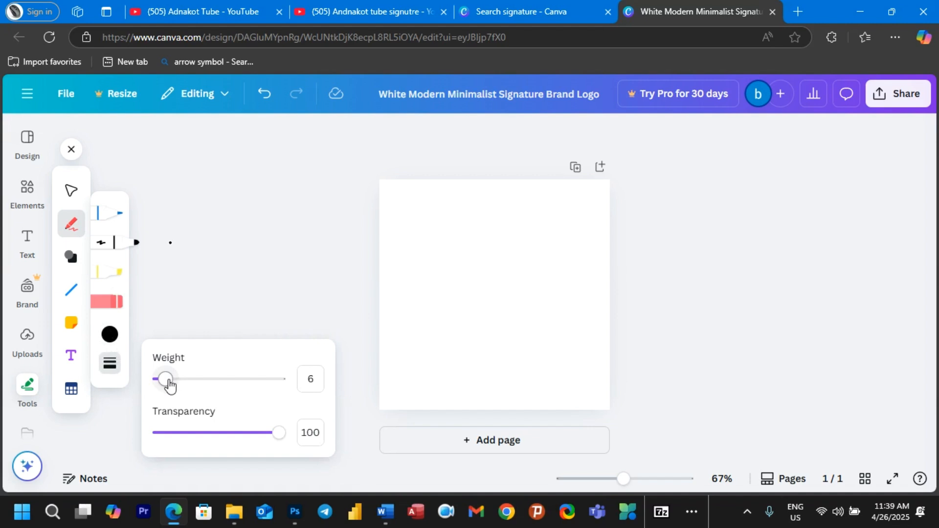
left_click_drag(169, 386, 162, 386)
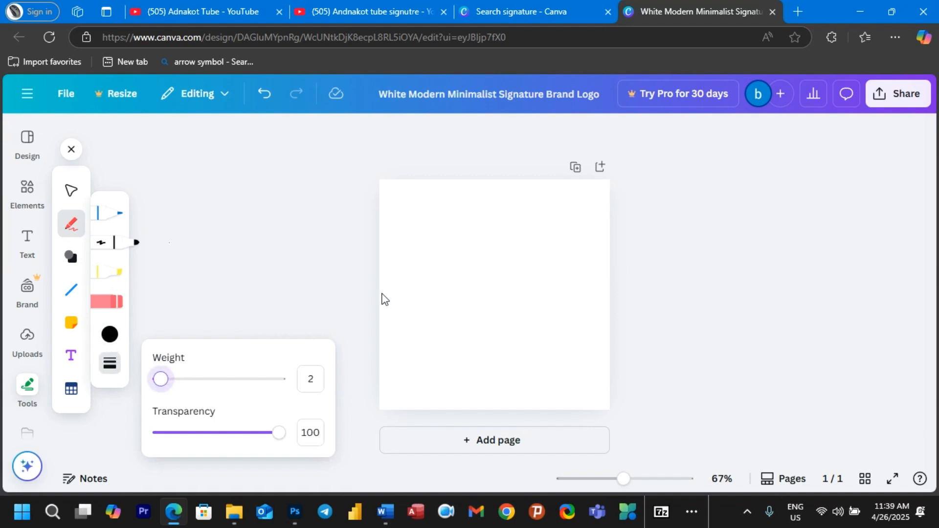
left_click(498, 285)
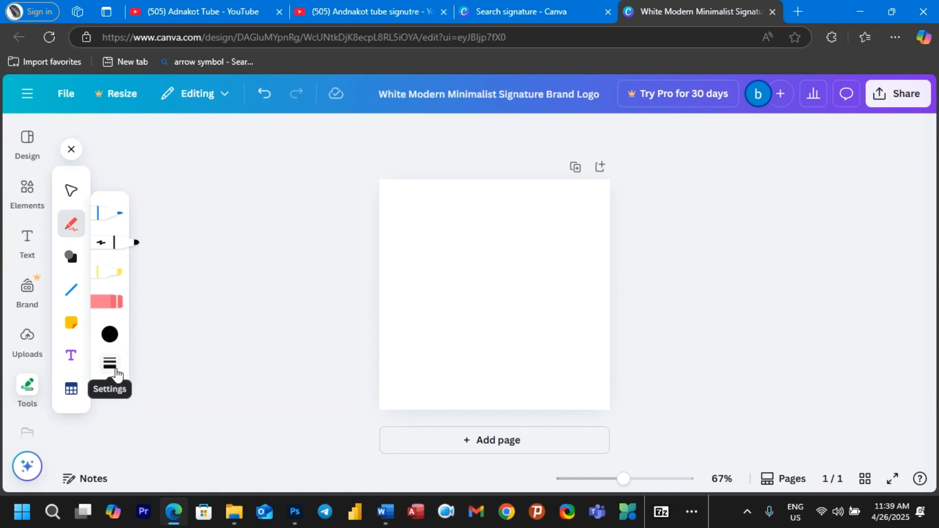
left_click(110, 365)
left_click_drag(160, 384, 167, 387)
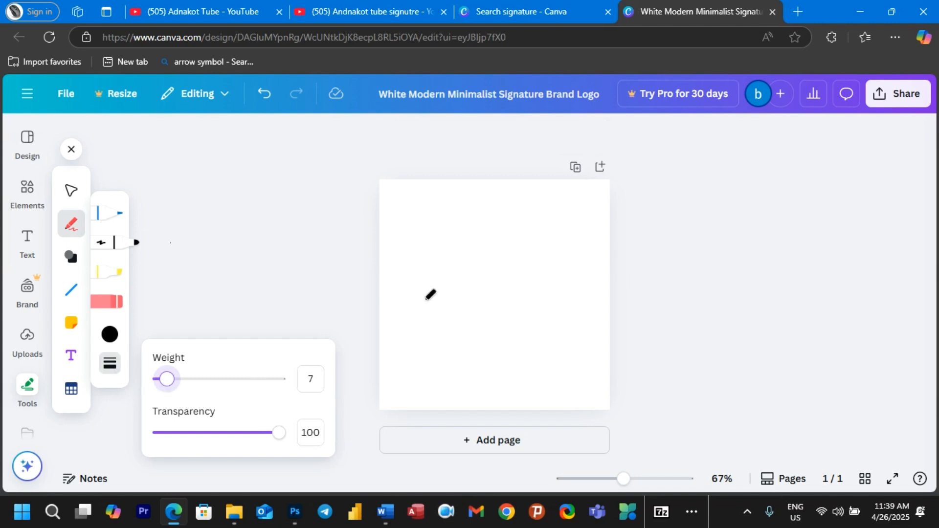
mouse_move(502, 271)
left_mouse_down()
mouse_move(474, 272)
mouse_move(513, 258)
mouse_move(504, 295)
mouse_move(565, 247)
mouse_move(472, 277)
left_mouse_up()
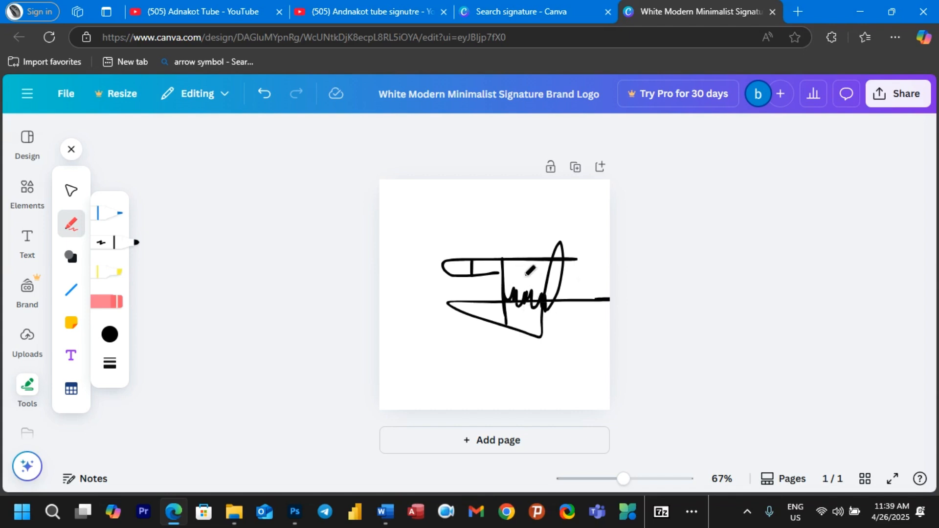
Step: Download the signature design as a PNG through Share > Download and show it in its folder
left_click(898, 100)
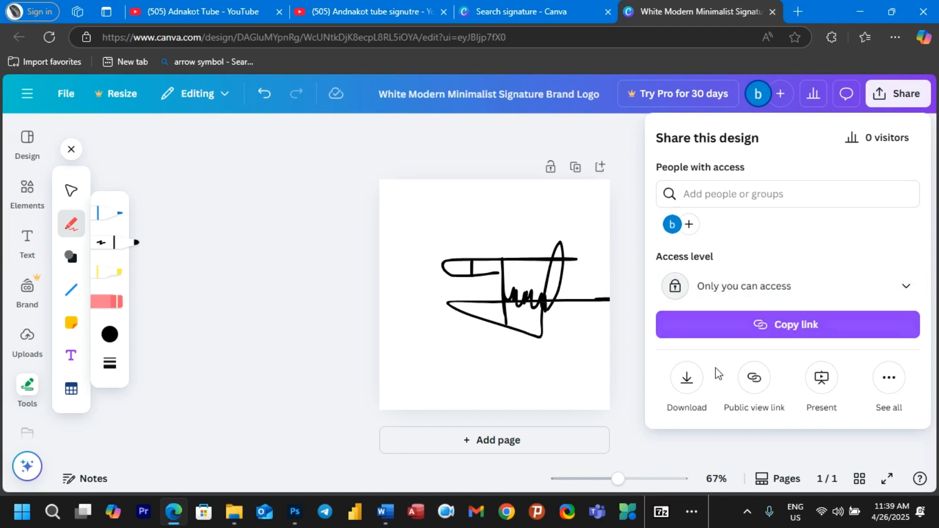
left_click(686, 382)
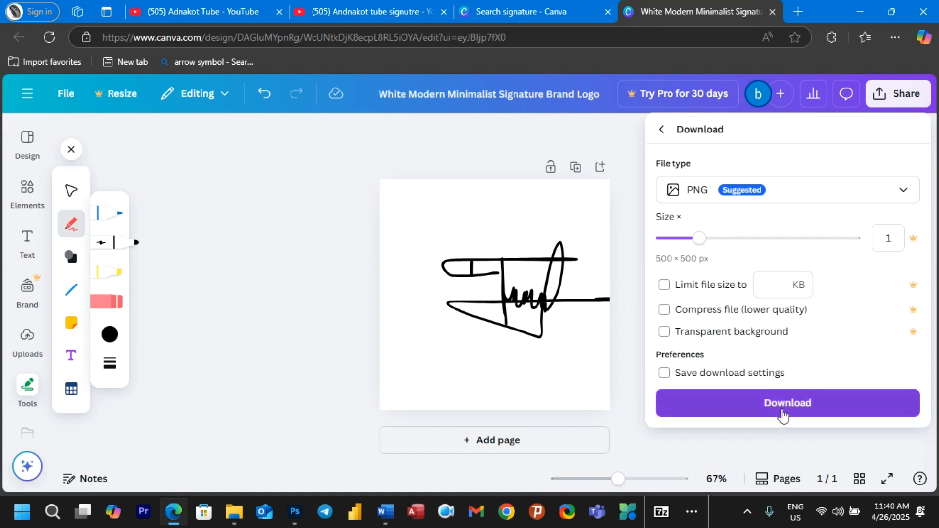
left_click(782, 414)
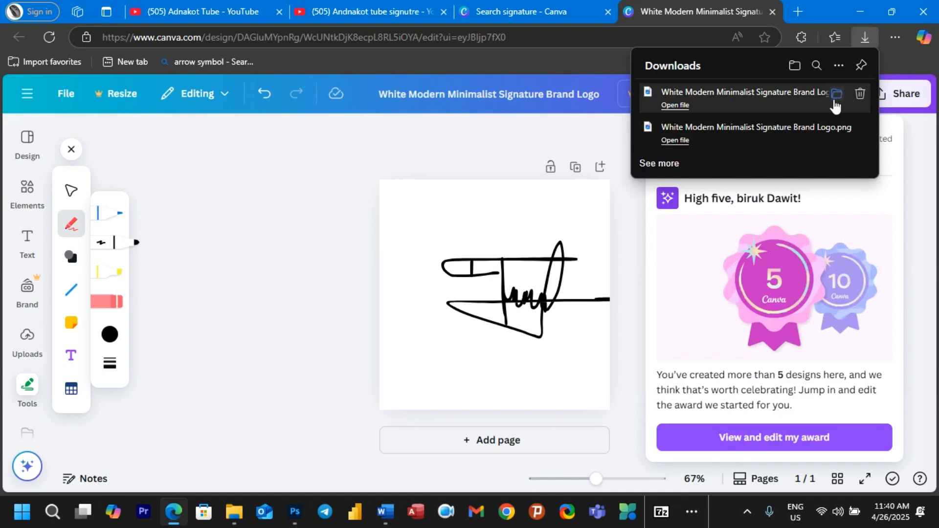
left_click(836, 98)
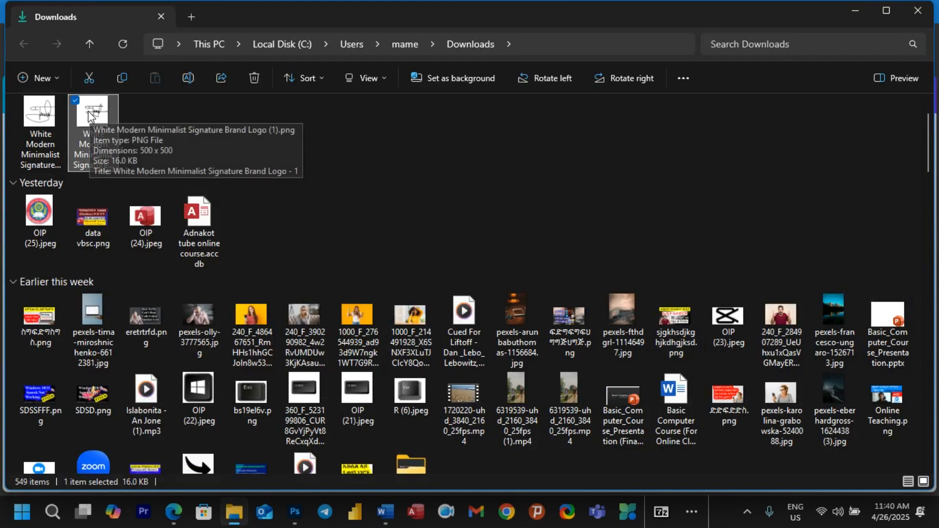
Step: Drag the signature PNG from Downloads onto the Word course document page
mouse_move(96, 117)
left_mouse_down()
mouse_move(130, 145)
mouse_move(281, 211)
mouse_move(376, 361)
mouse_move(382, 513)
mouse_move(454, 471)
mouse_move(455, 425)
left_mouse_up()
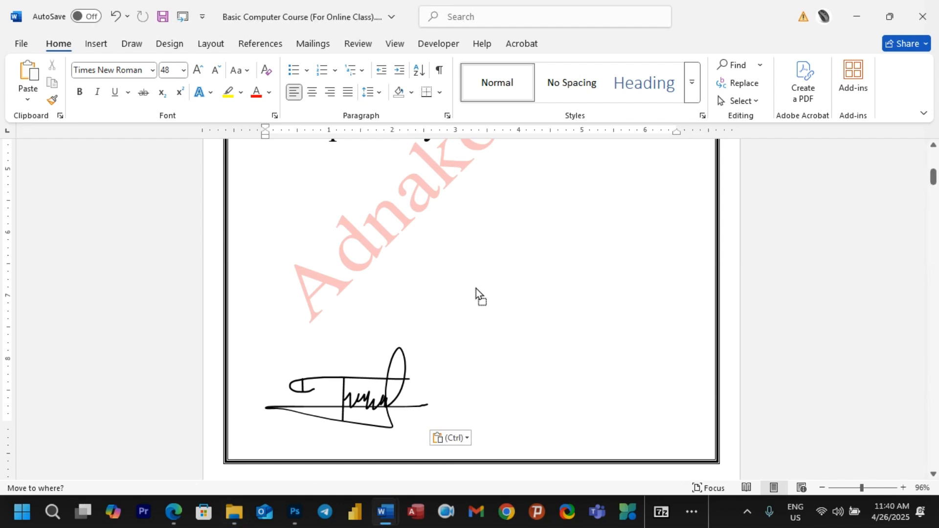
Step: Undo the drop, then give the signature image a With Text Wrapping layout
key("ctrl+z")
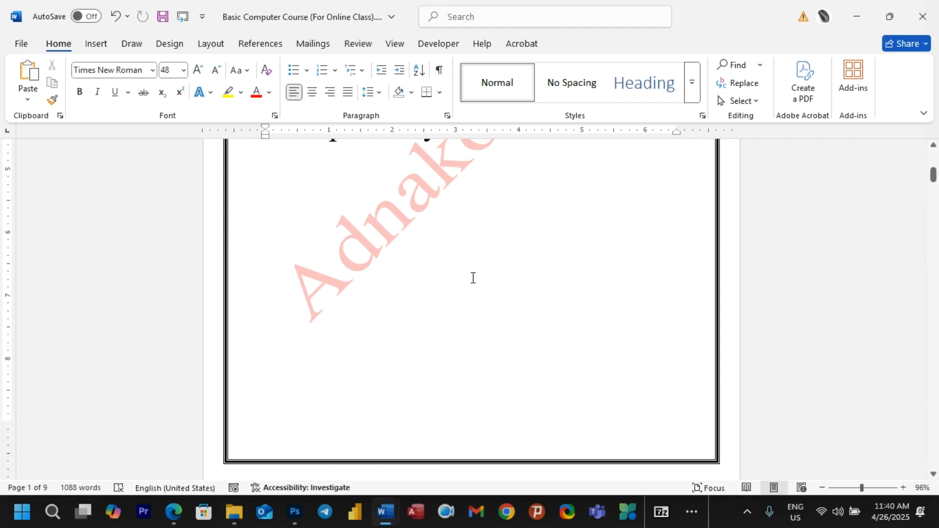
scroll(472, 281, "up", 5)
scroll(473, 287, "down", 10)
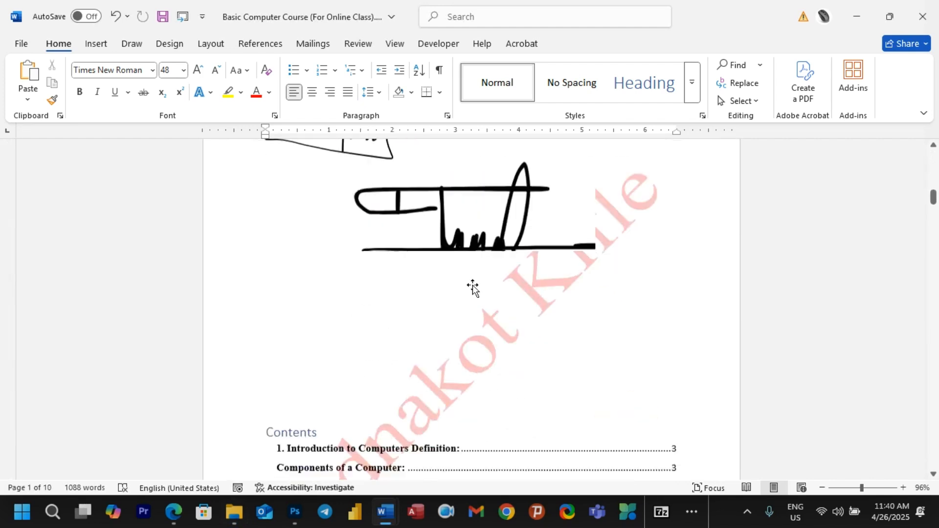
scroll(474, 288, "up", 3)
left_click(474, 295)
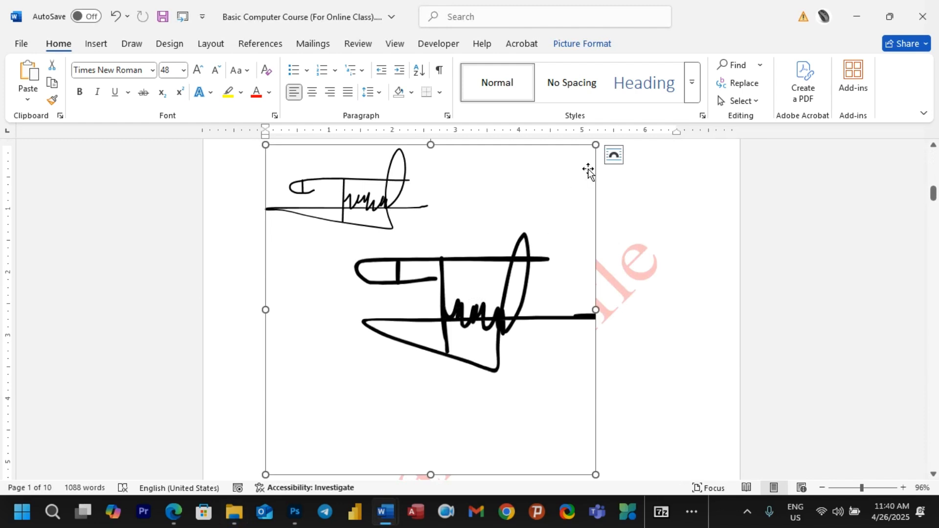
left_click(614, 155)
left_click(715, 253)
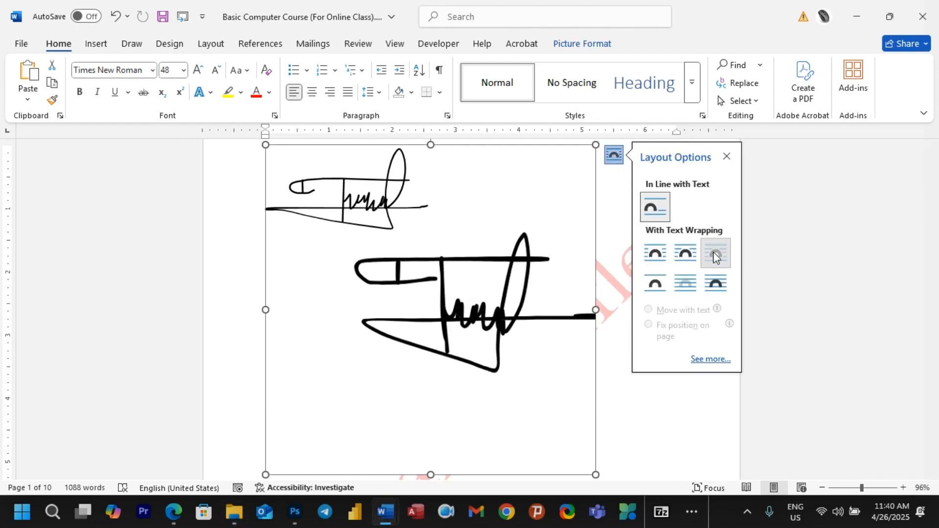
Step: Shrink the signature to about a third and drag it beside the Contents list
mouse_move(580, 172)
left_mouse_down()
mouse_move(499, 304)
mouse_move(410, 405)
left_mouse_up()
scroll(410, 406, "down", 3)
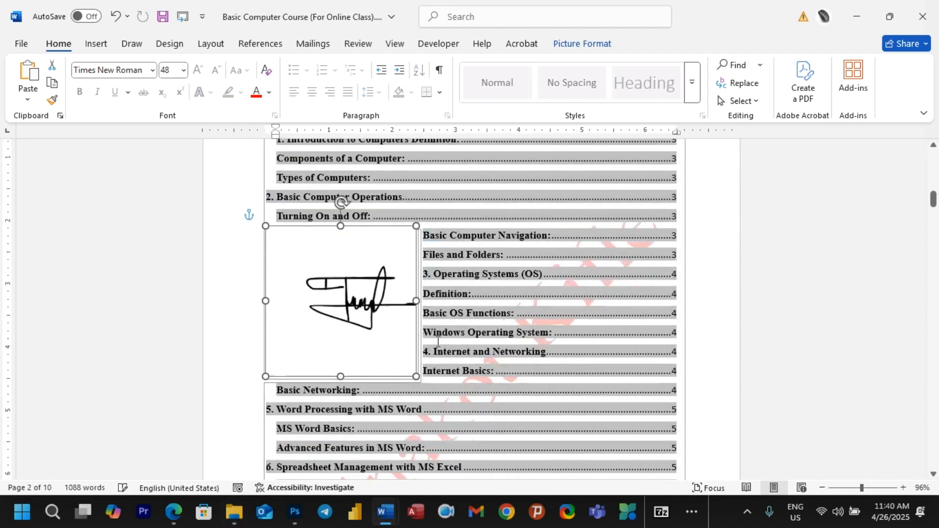
mouse_move(377, 236)
left_mouse_down()
mouse_move(388, 486)
mouse_move(379, 269)
mouse_move(363, 403)
left_mouse_up()
left_click(591, 431)
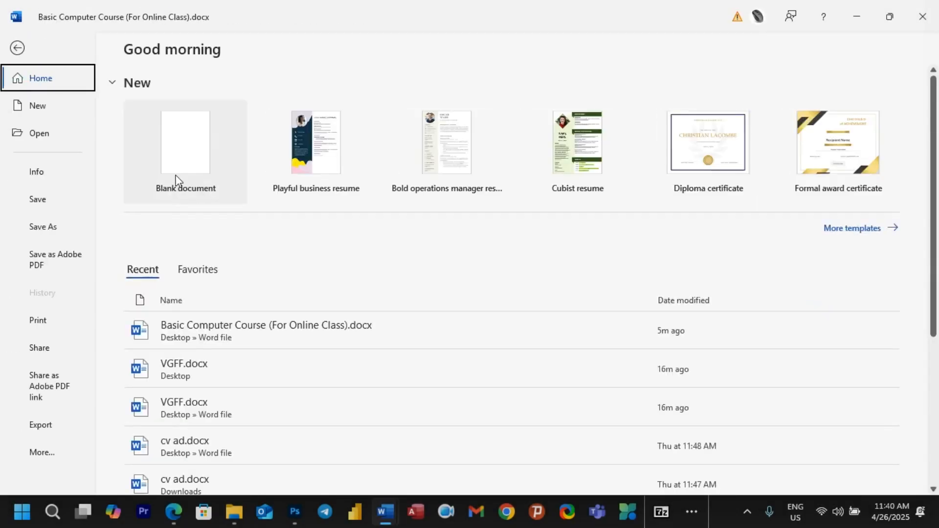
left_click(177, 181)
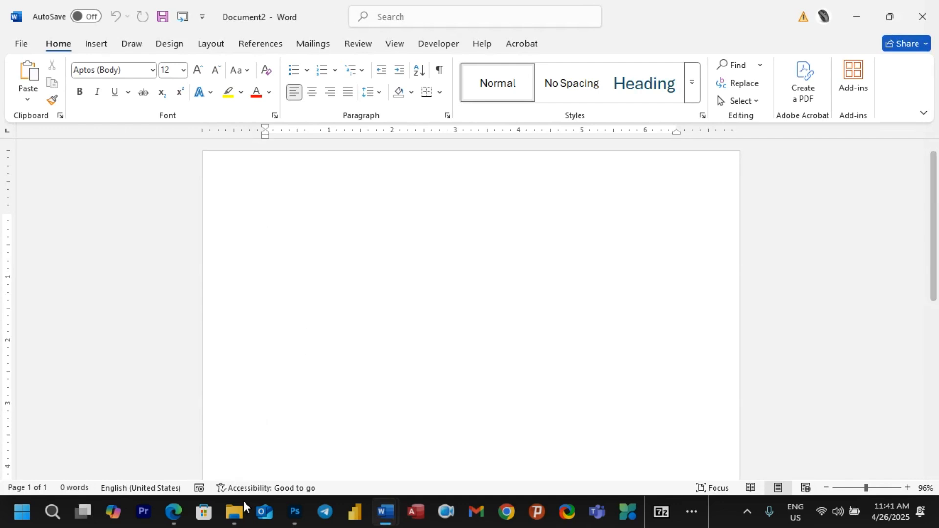
Step: Minimise the File Explorer Downloads window and bring up Word's Insert tab in the blank Document2
left_click(234, 513)
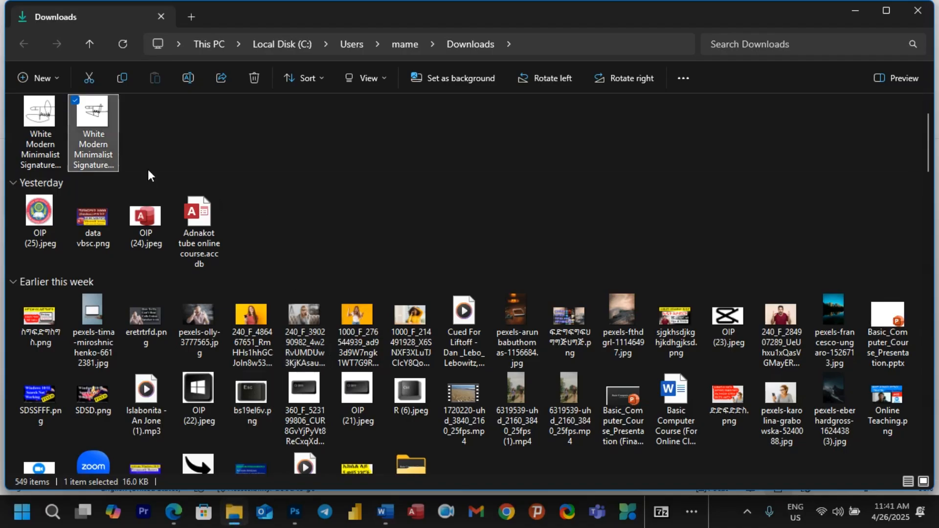
left_click(234, 519)
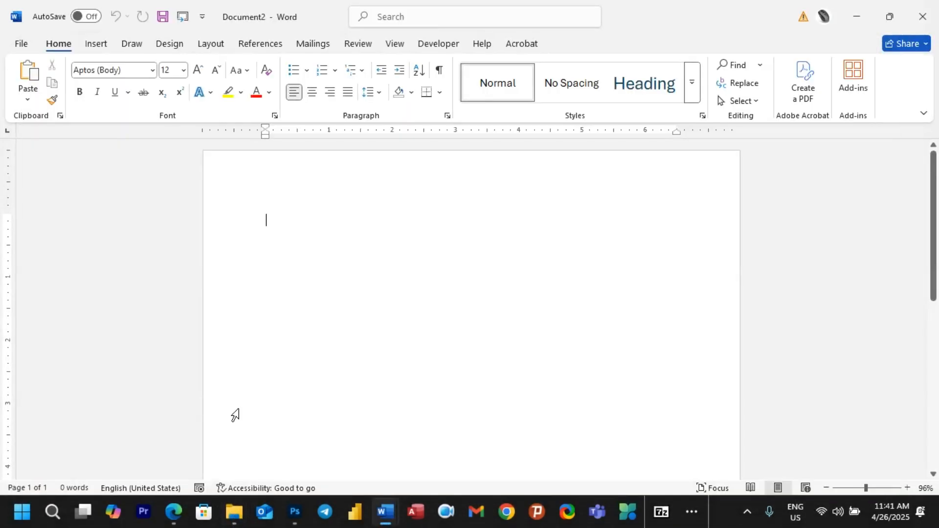
left_click(97, 45)
Step: Insert My signature.jpg from the Desktop via Pictures > This Device
left_click(146, 94)
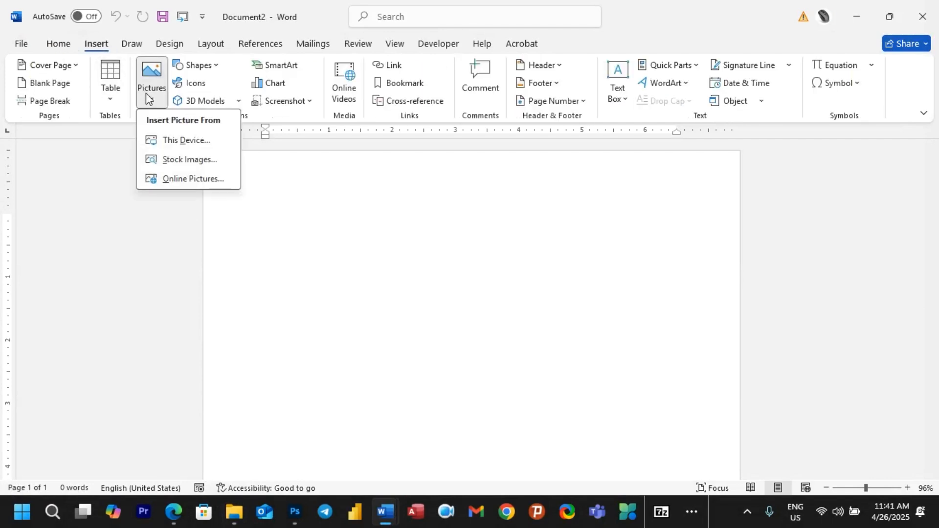
left_click(193, 143)
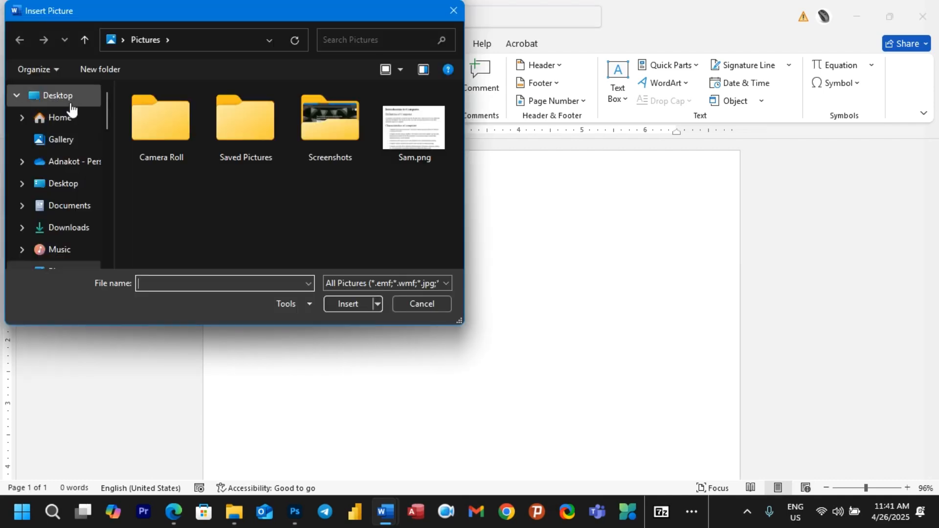
left_click(68, 105)
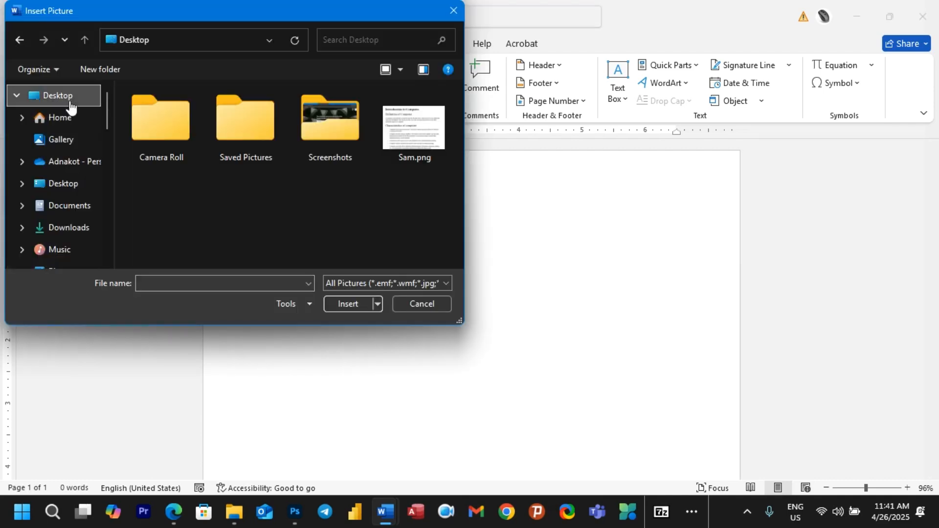
scroll(220, 149, "down", 6)
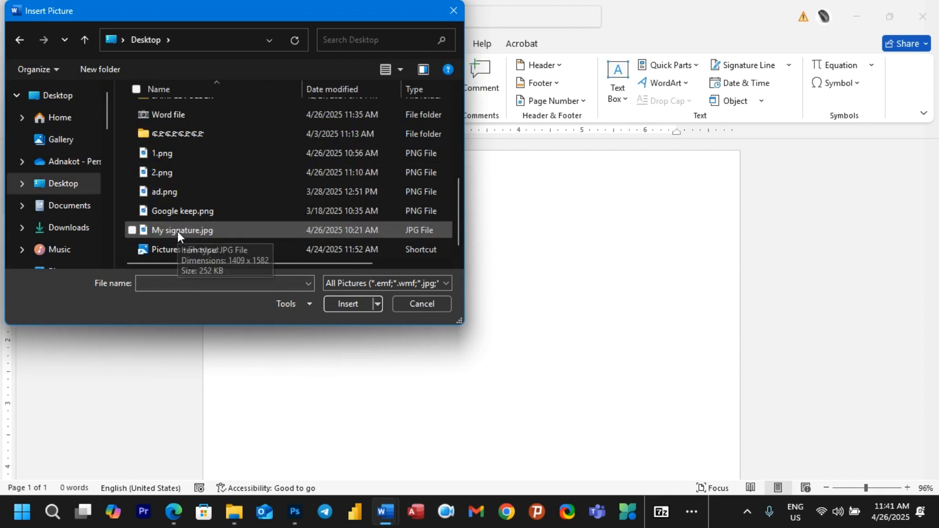
left_click(177, 231)
left_click(341, 305)
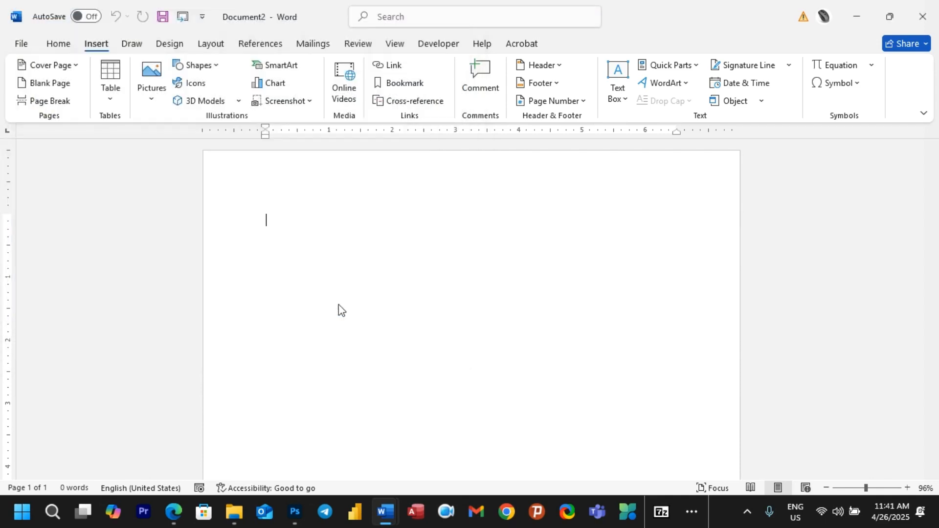
Step: Set the photo to Top and Bottom wrapping and resize it to 4.81 by 4.28 inches
scroll(430, 276, "down", 2)
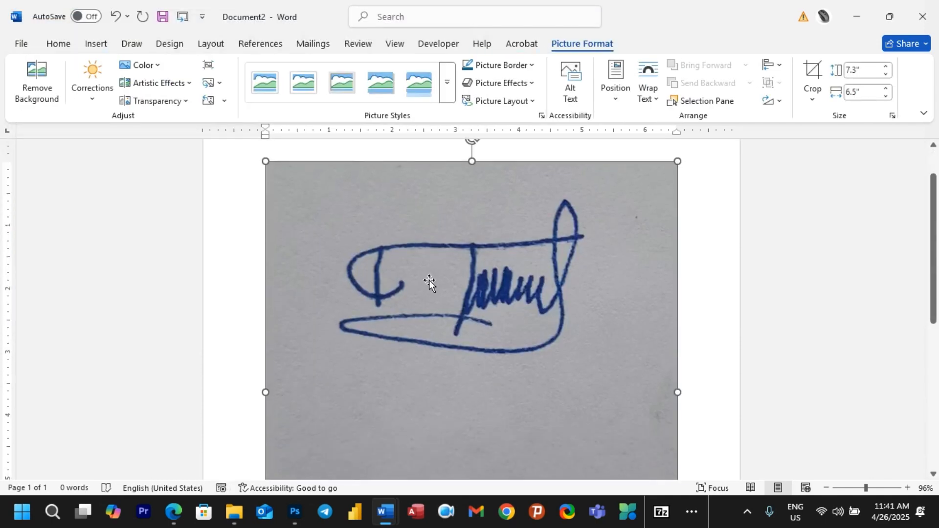
scroll(519, 266, "down", 4)
scroll(518, 265, "up", 5)
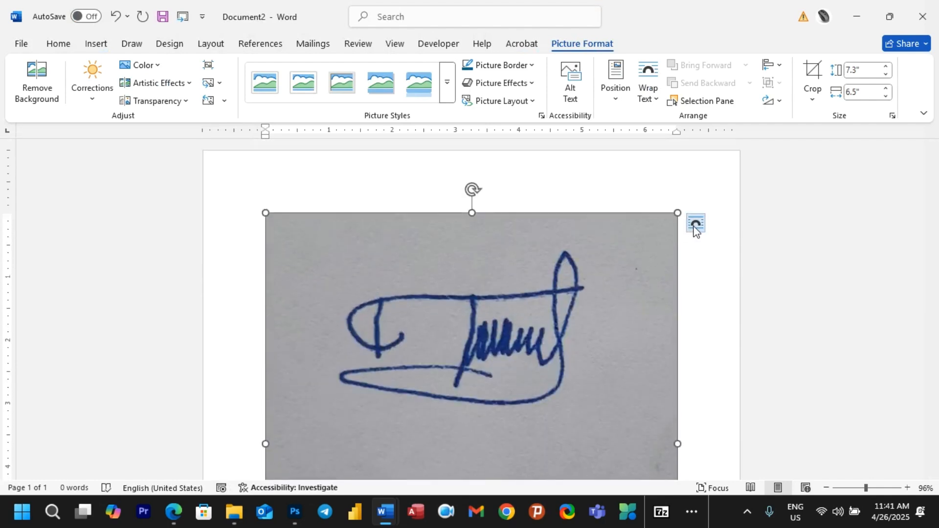
left_click(692, 228)
left_click(798, 354)
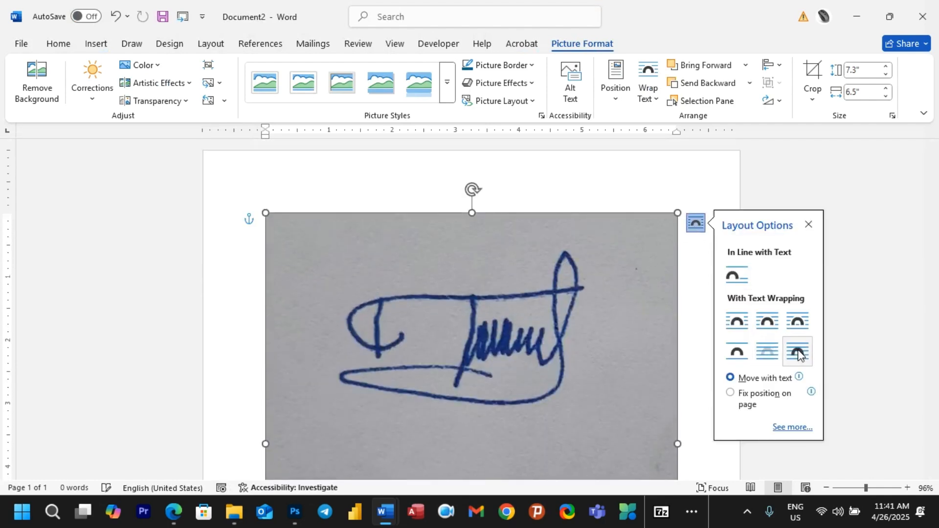
left_click(798, 321)
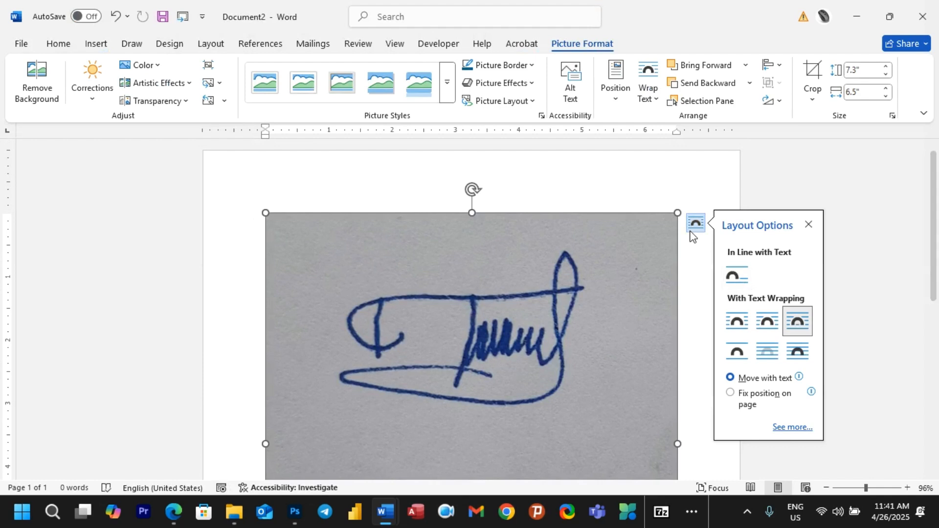
scroll(690, 196, "down", 3)
left_click(702, 172)
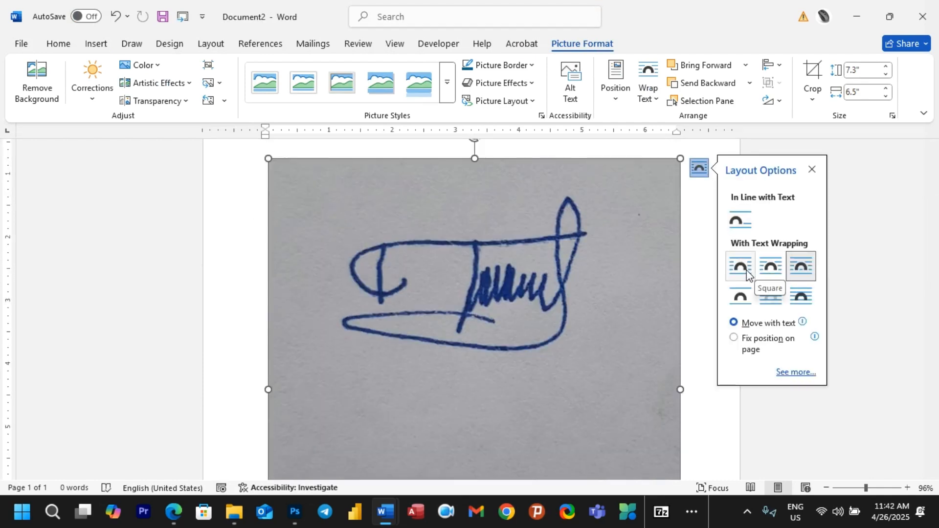
left_click(741, 300)
left_click_drag(681, 161, 525, 348)
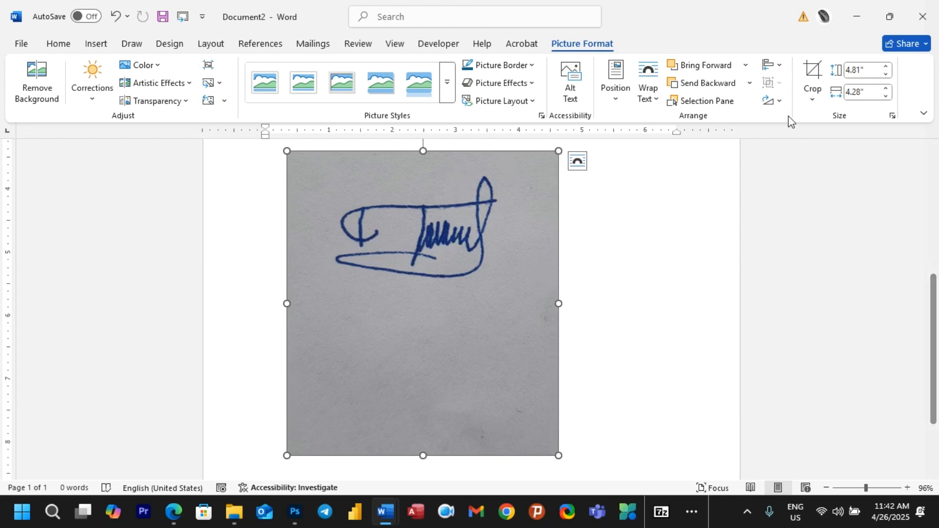
Step: Crop the photo tightly around the signature, to about 1.9 by 3 inches
left_click(812, 97)
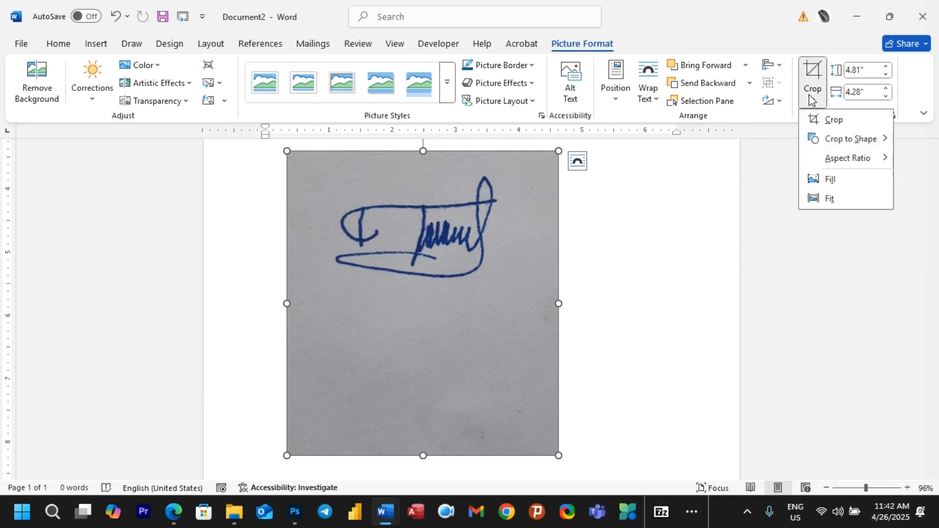
left_click(831, 121)
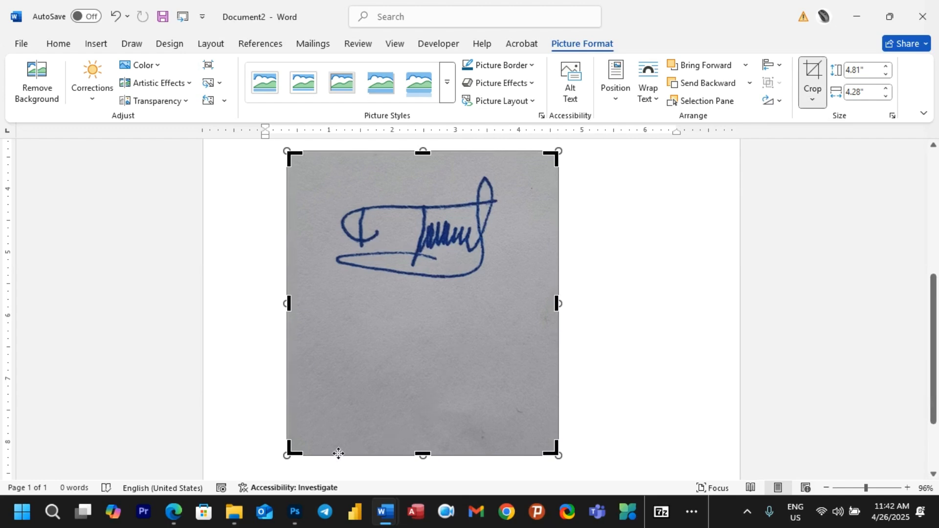
left_click_drag(294, 449, 321, 319)
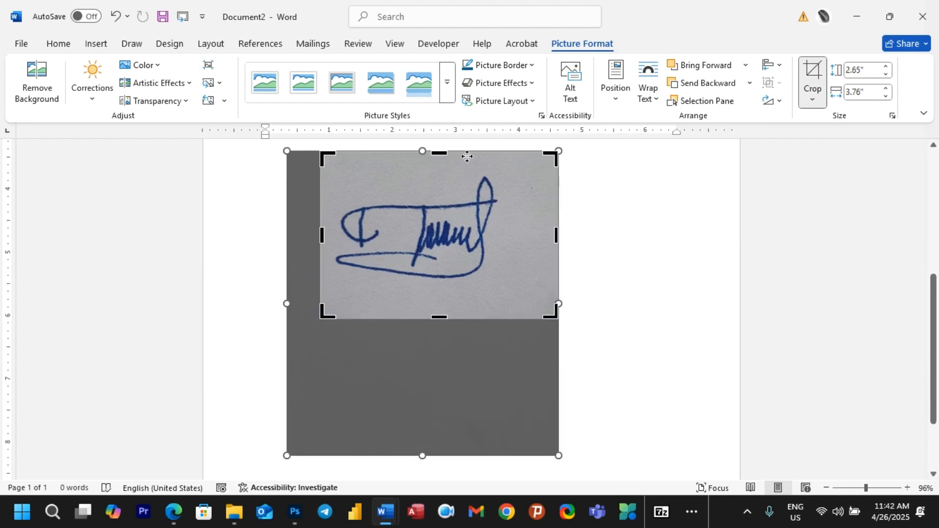
left_click_drag(445, 150, 448, 164)
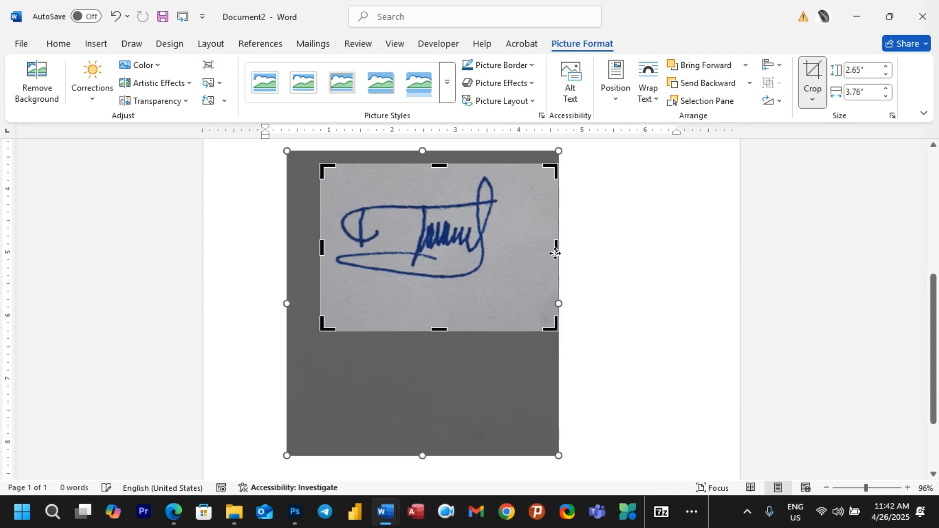
mouse_move(556, 259)
left_mouse_down()
mouse_move(539, 254)
mouse_move(541, 245)
mouse_move(510, 244)
left_mouse_up()
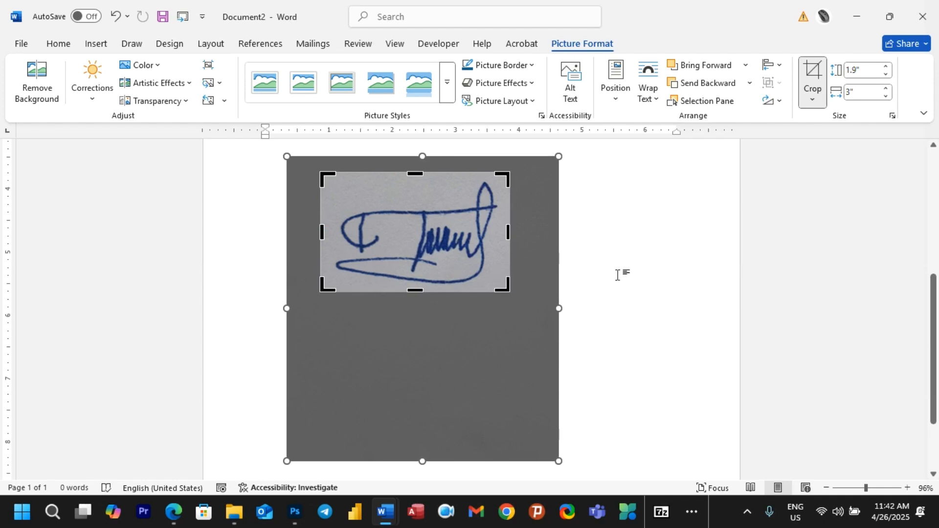
left_click(620, 271)
Step: Move the signature picture higher and recolour it Black and White: 50%
scroll(622, 266, "down", 1)
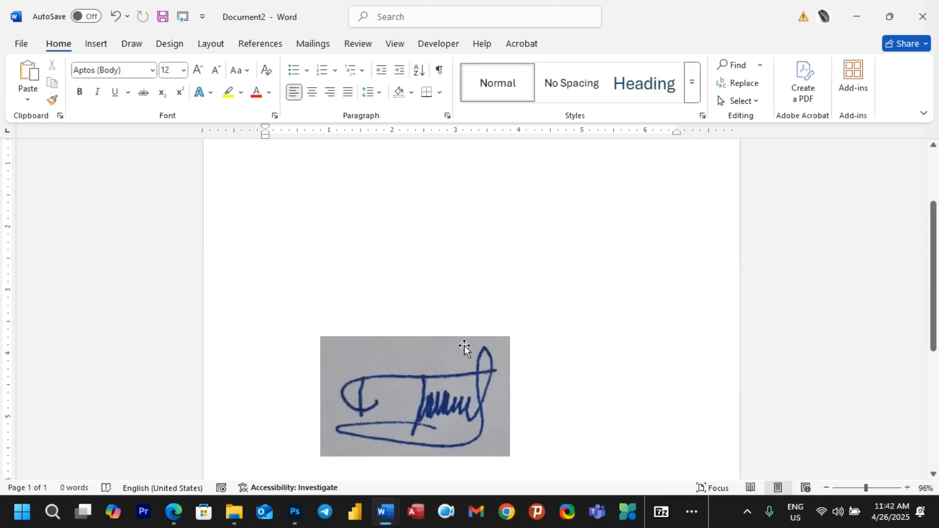
left_click_drag(439, 363, 433, 215)
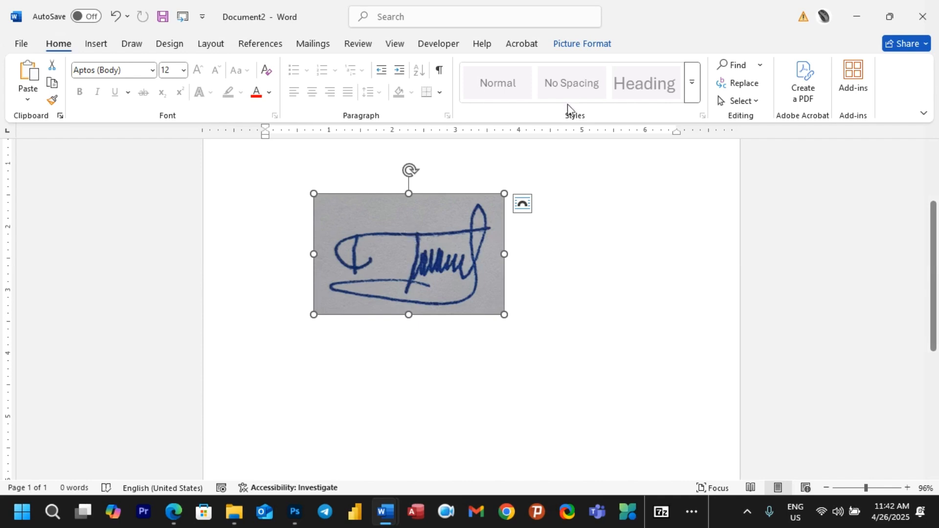
left_click(583, 43)
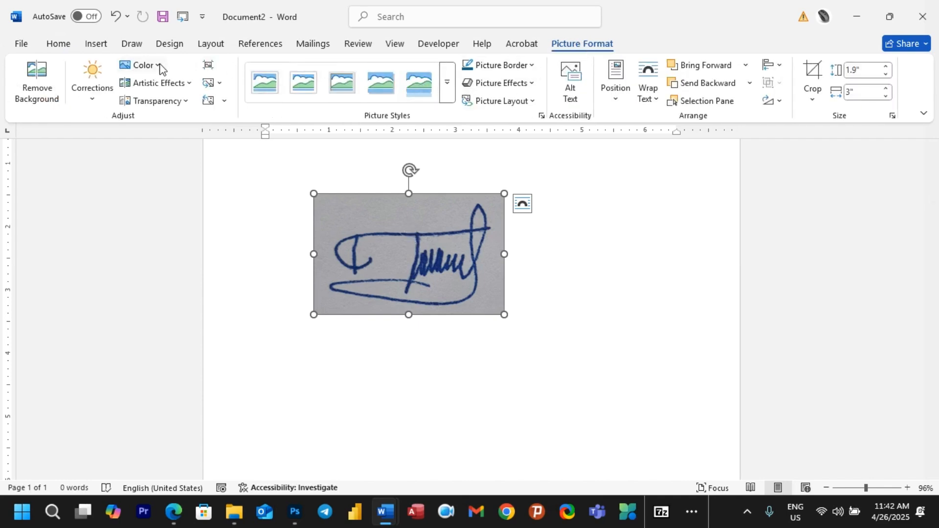
left_click(142, 65)
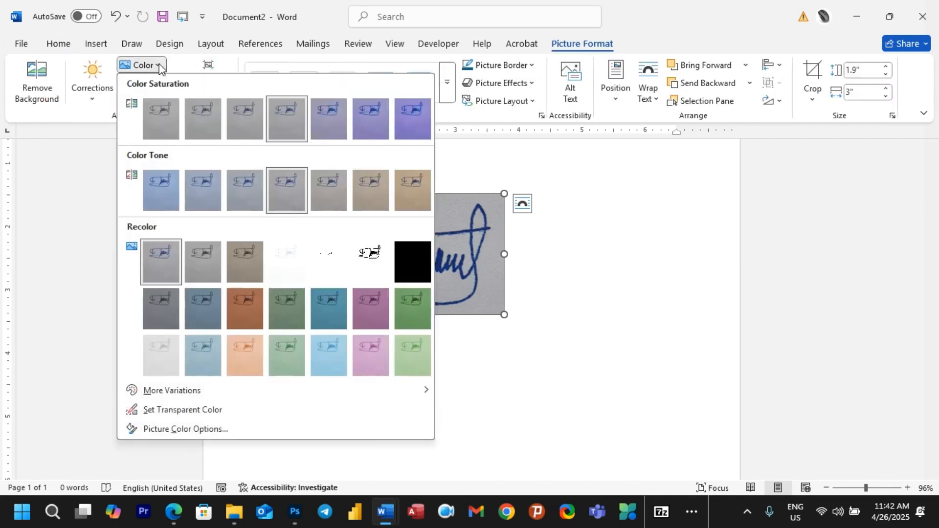
left_click(373, 255)
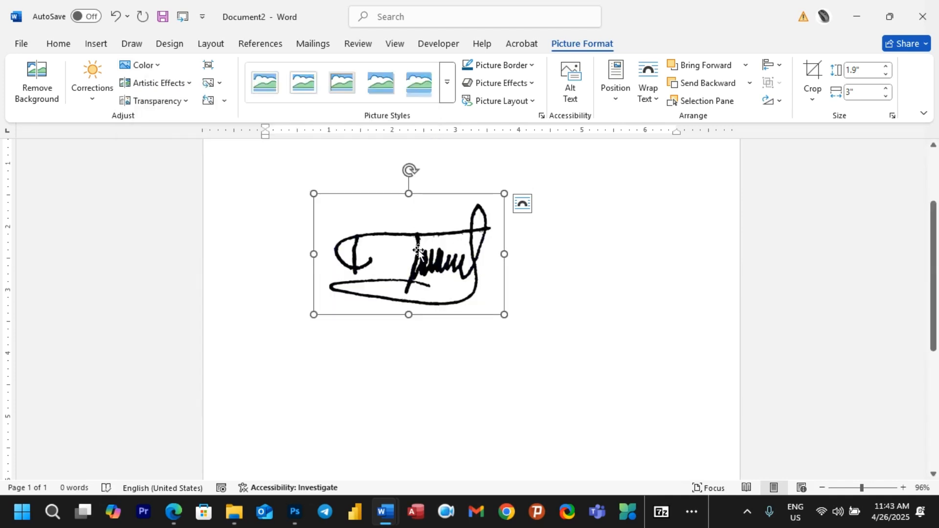
left_click(494, 354)
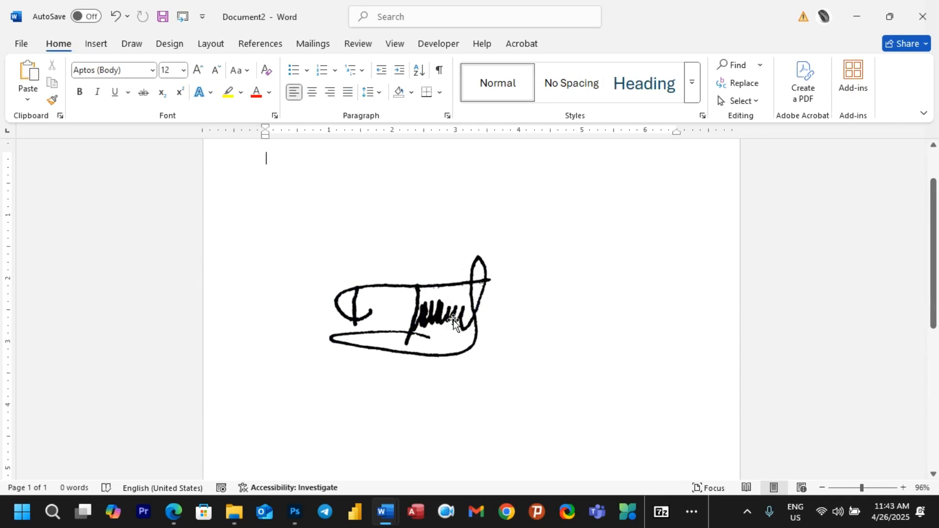
left_click(170, 45)
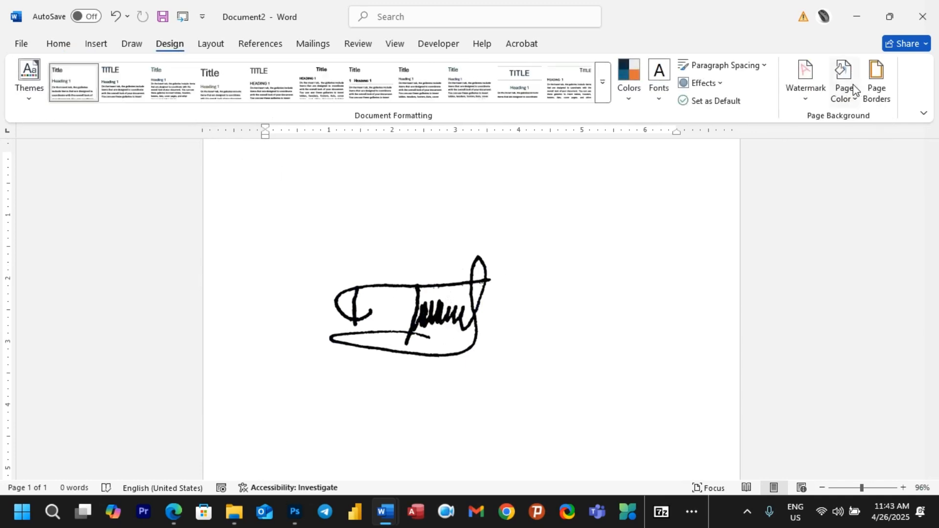
Step: Set the page colour back to White and select the signature picture for formatting
left_click(851, 86)
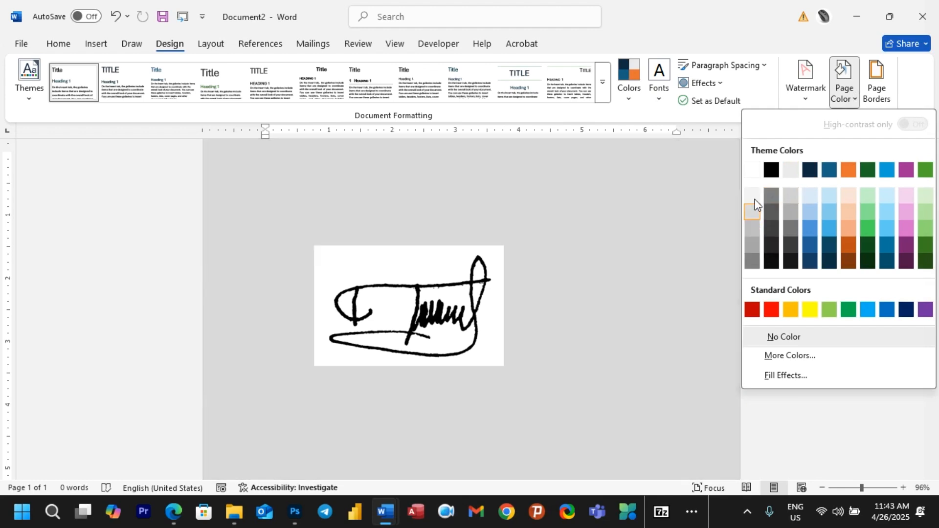
left_click(752, 170)
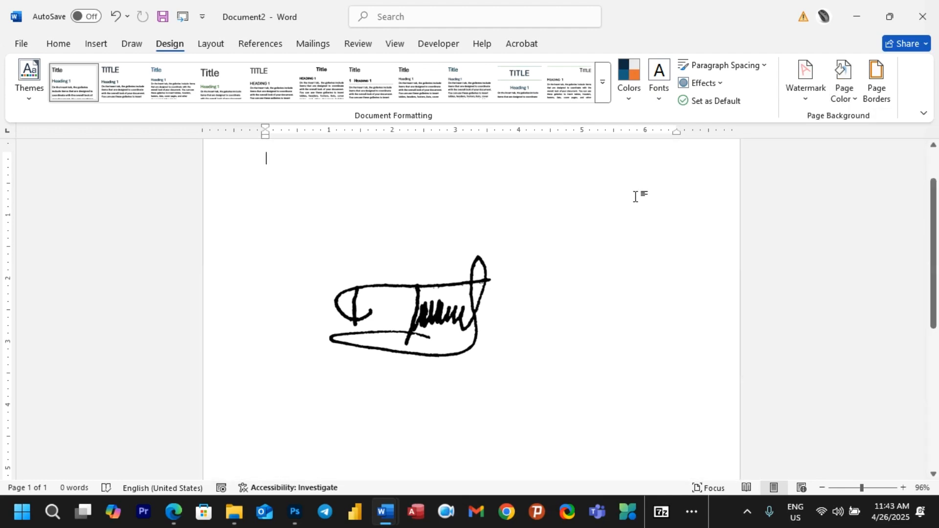
left_click(448, 276)
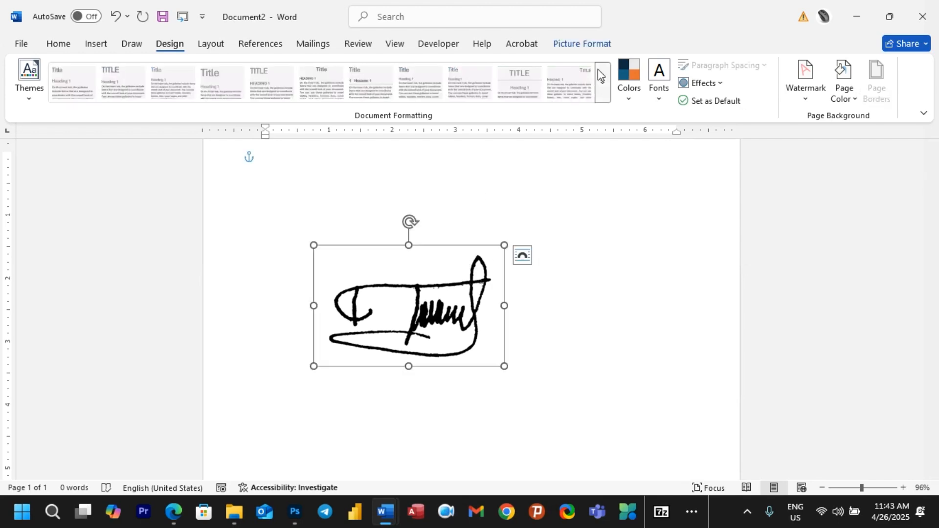
left_click(587, 44)
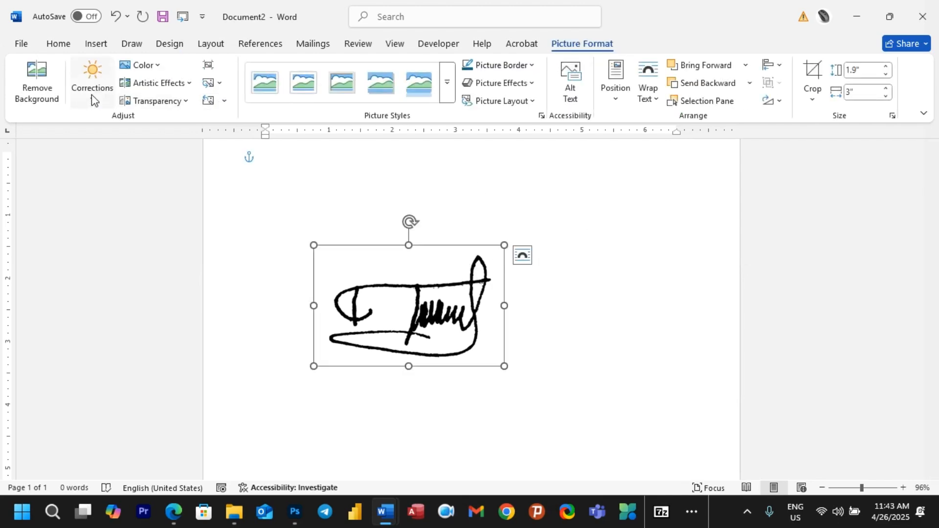
Step: Start Remove Background and mark the signature's faint lower loop and upper-right loop to keep
left_click(44, 95)
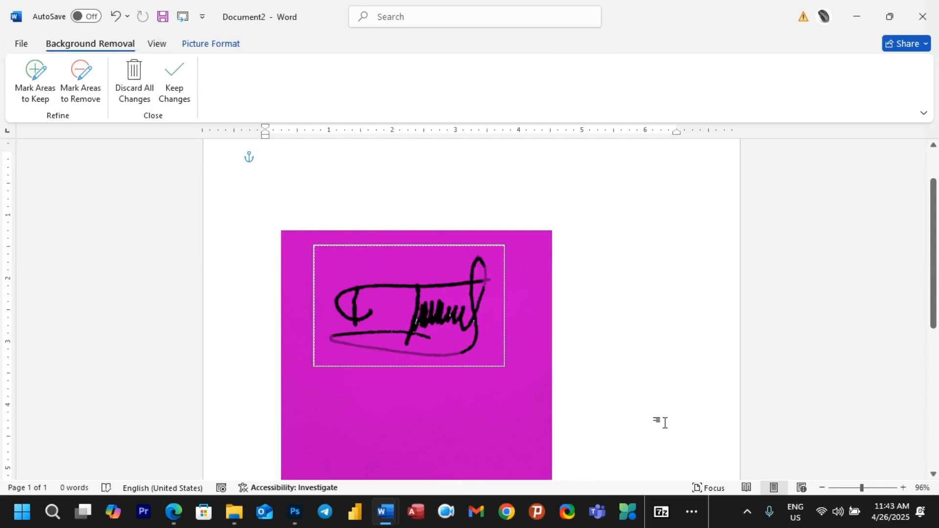
left_click_drag(863, 488, 870, 489)
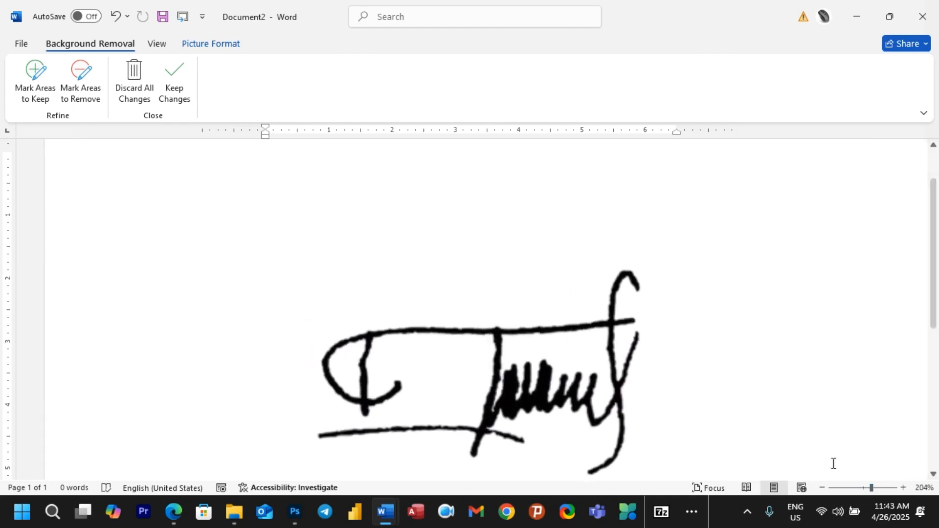
scroll(478, 289, "down", 3)
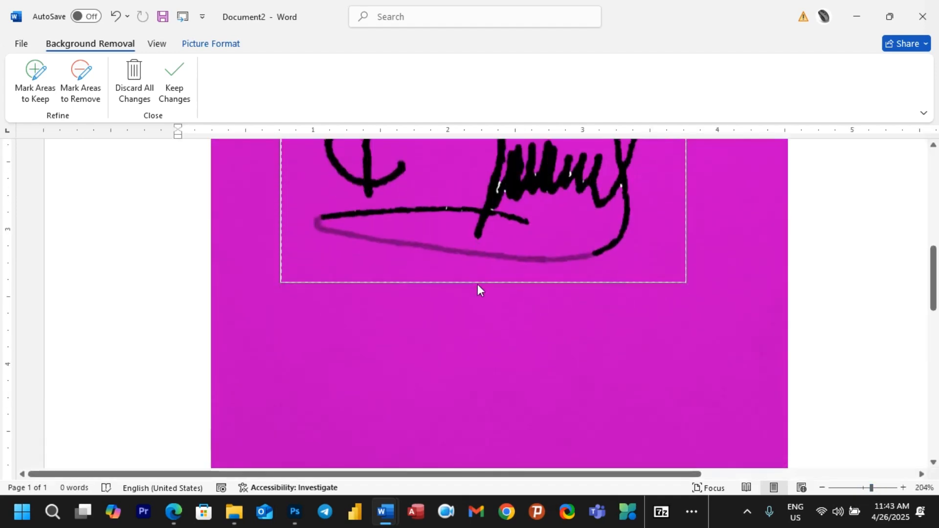
scroll(484, 257, "up", 2)
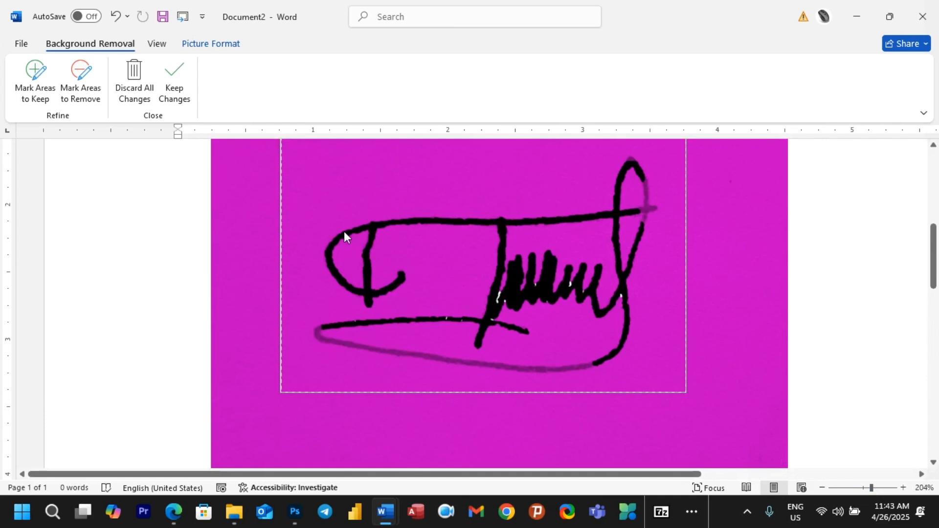
left_click(39, 89)
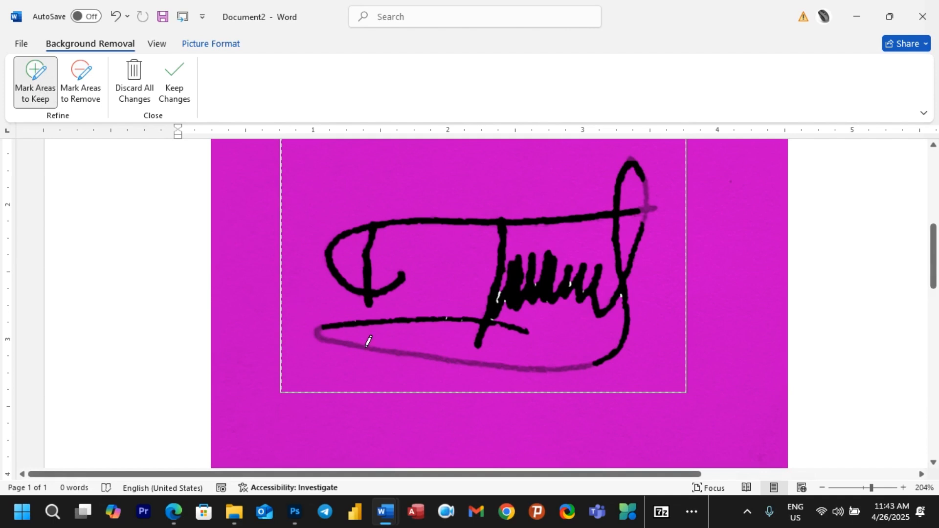
left_click_drag(364, 347, 365, 348)
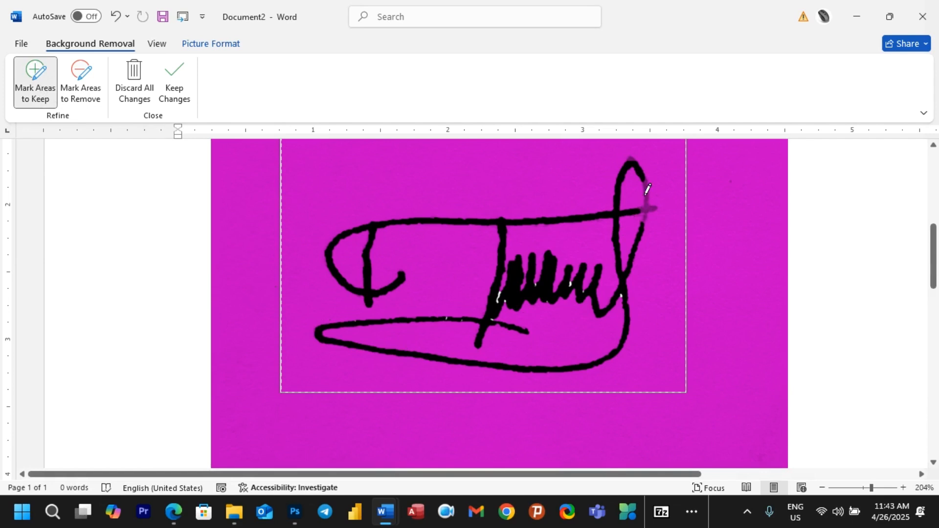
left_click_drag(648, 202, 643, 208)
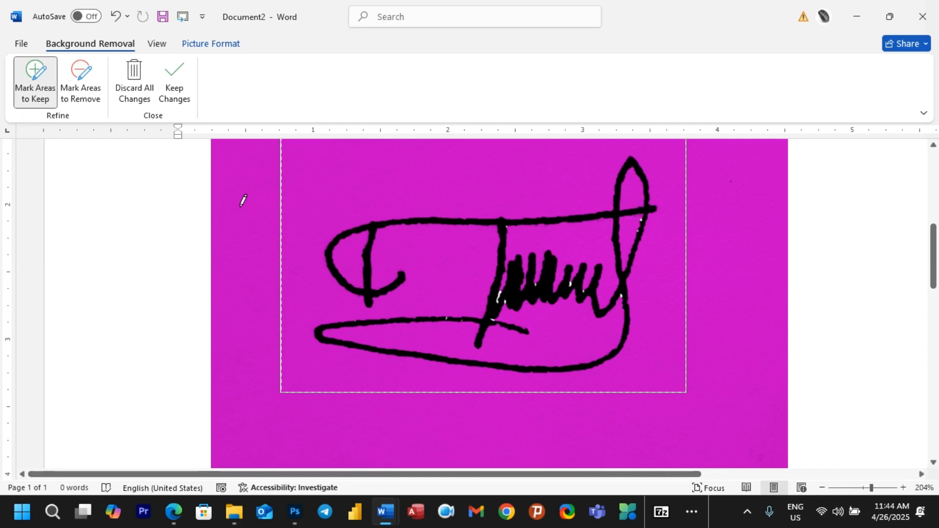
Step: Mark the leftover white sliver and speck for removal, then keep the background-removal changes
left_click(84, 97)
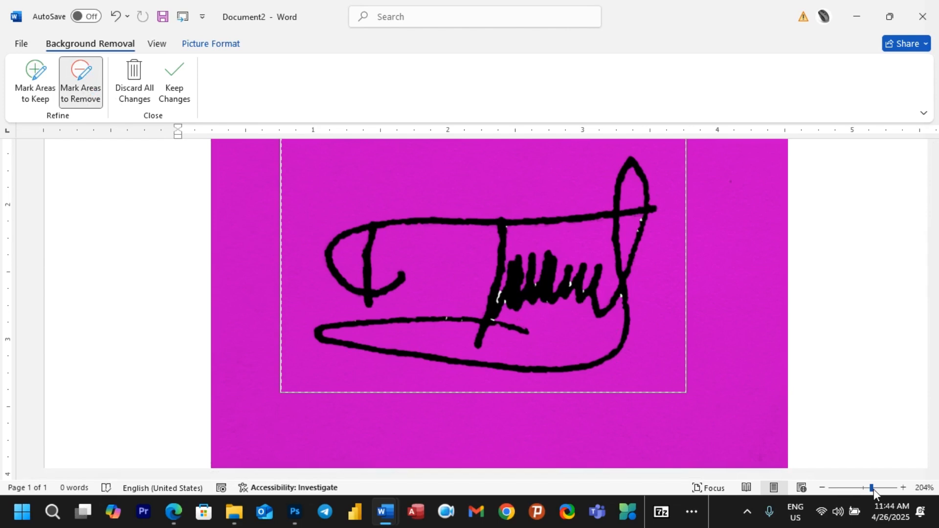
left_click_drag(874, 489, 892, 491)
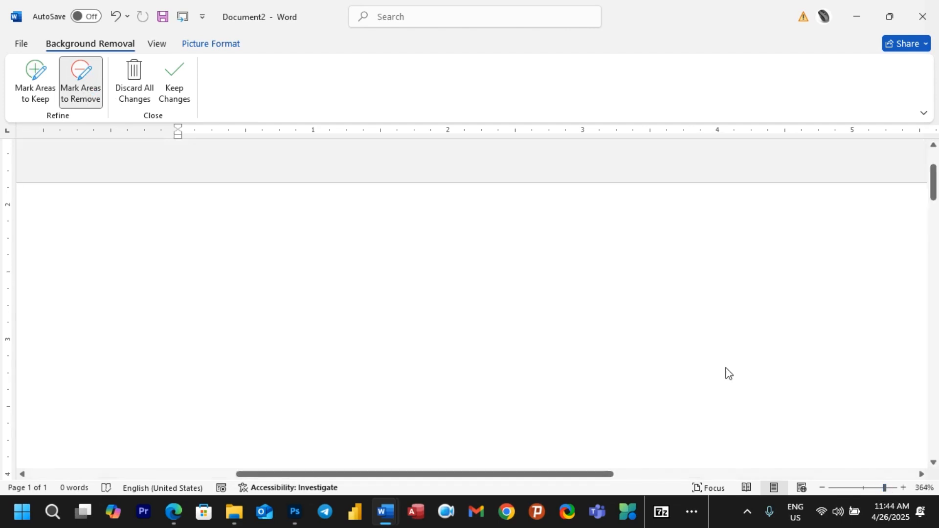
scroll(556, 296, "down", 3)
scroll(556, 296, "down", 5)
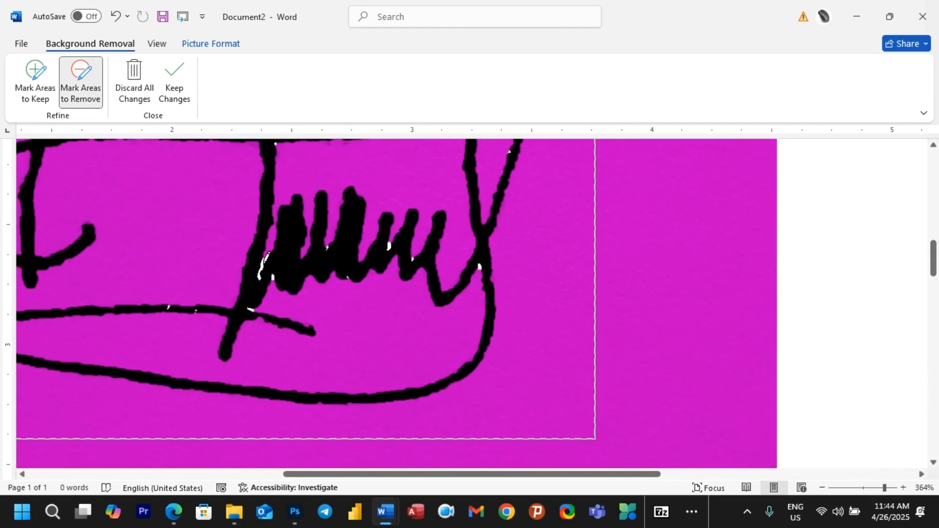
left_click(262, 263)
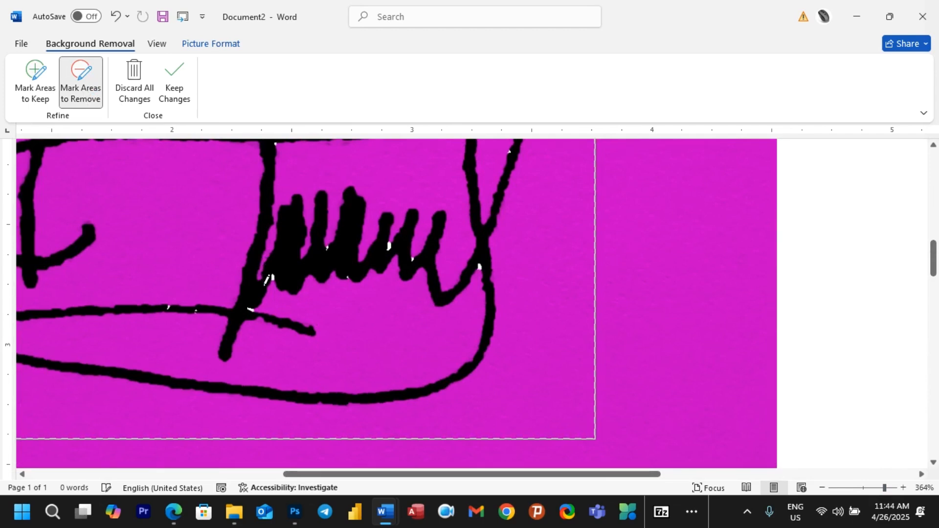
left_click(272, 280)
left_click_drag(885, 488, 875, 489)
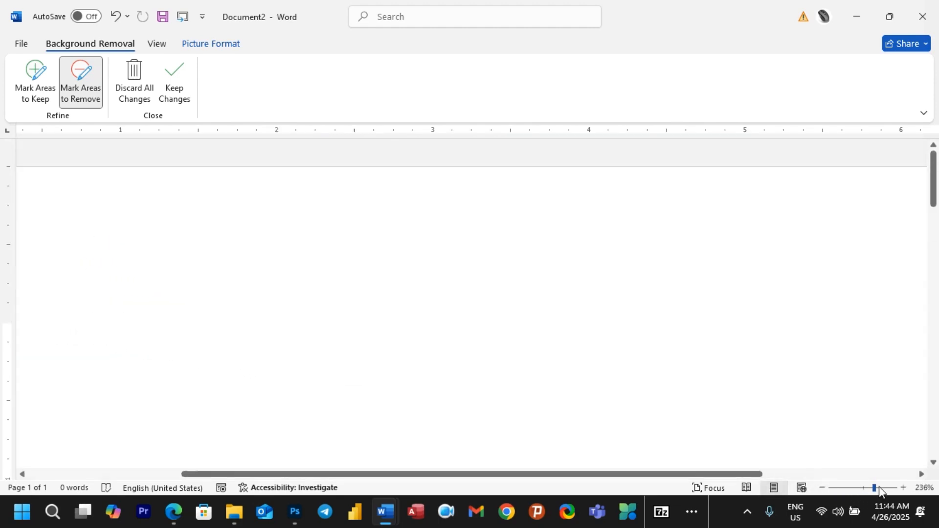
left_click(879, 489)
left_click(866, 488)
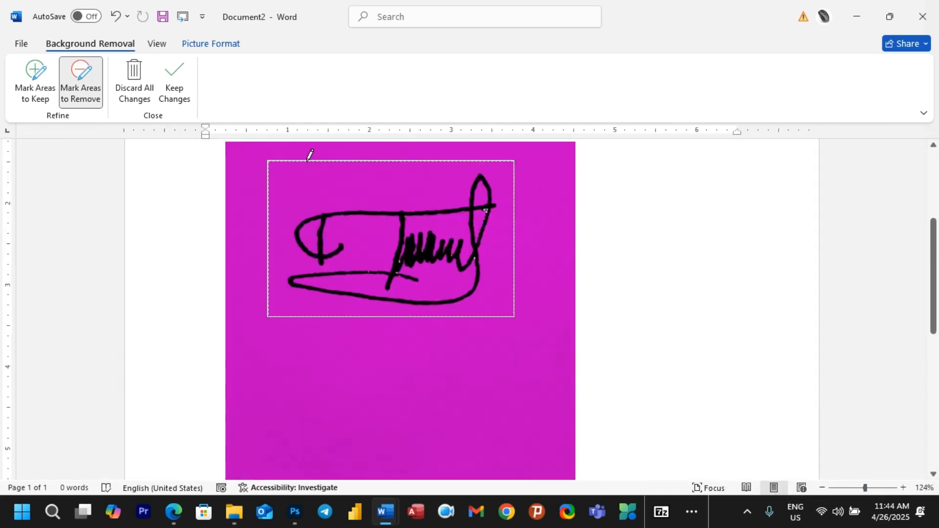
left_click(181, 99)
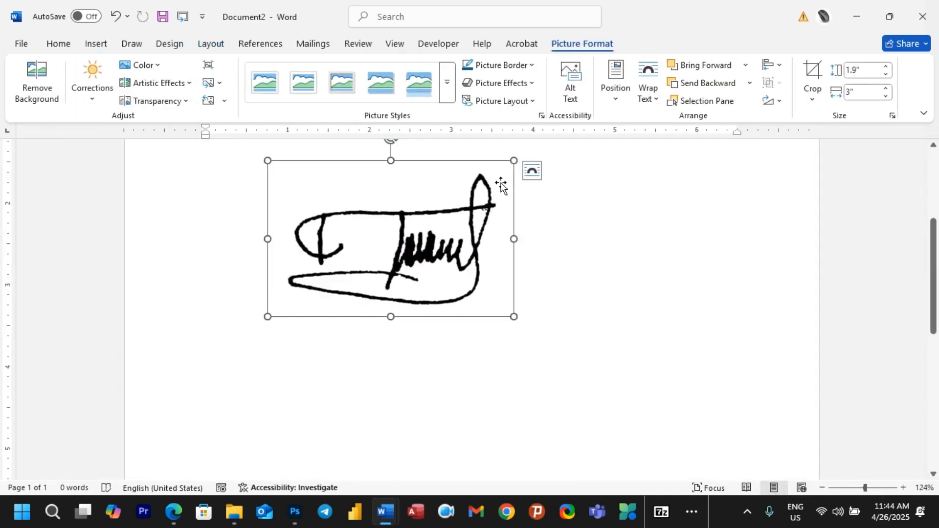
Step: Shrink the background-free signature picture to 1.43" × 2.26" and switch to the Insert ribbon
mouse_move(516, 161)
left_mouse_down()
mouse_move(385, 233)
mouse_move(460, 211)
mouse_move(411, 222)
mouse_move(377, 251)
left_mouse_up()
scroll(441, 287, "down", 2)
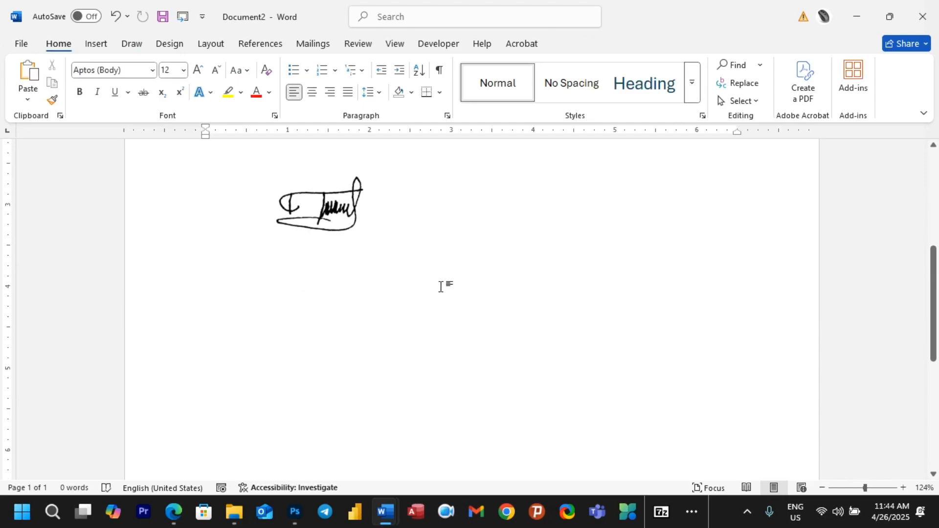
scroll(354, 313, "down", 5)
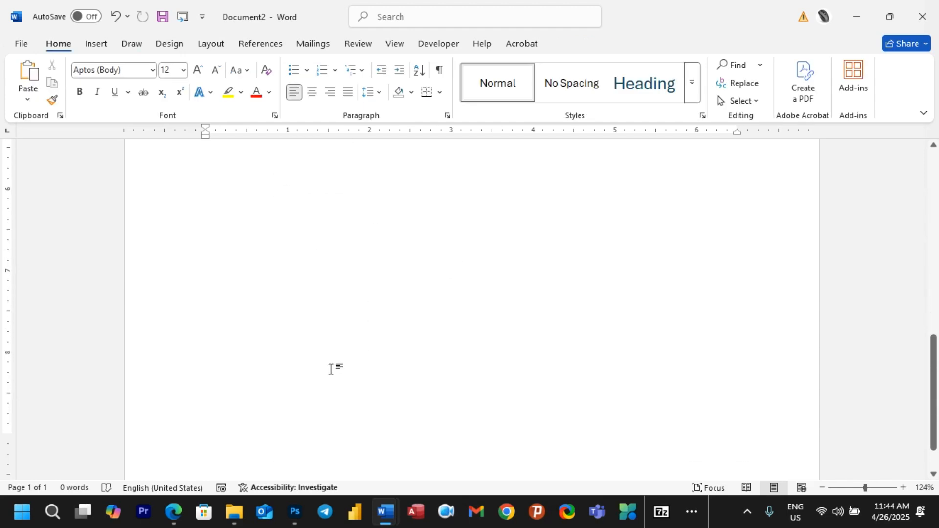
scroll(313, 301, "up", 7)
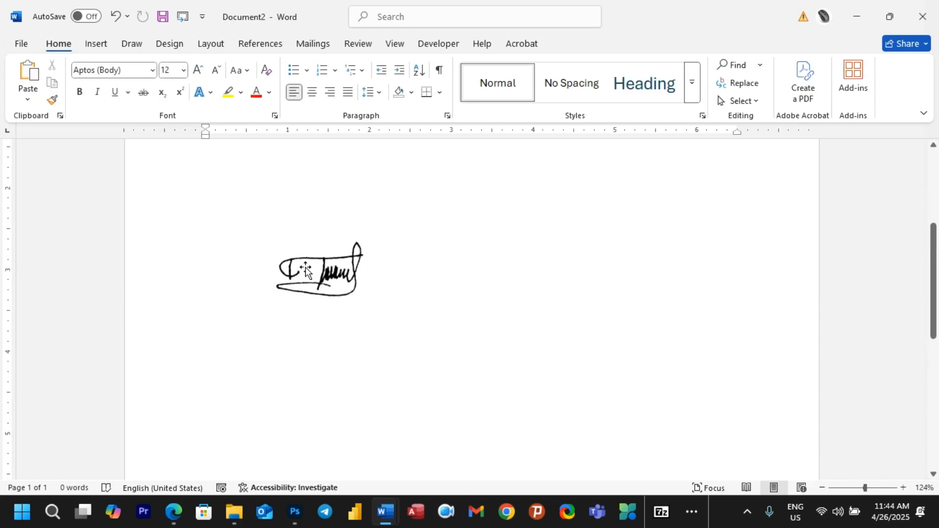
left_click(96, 48)
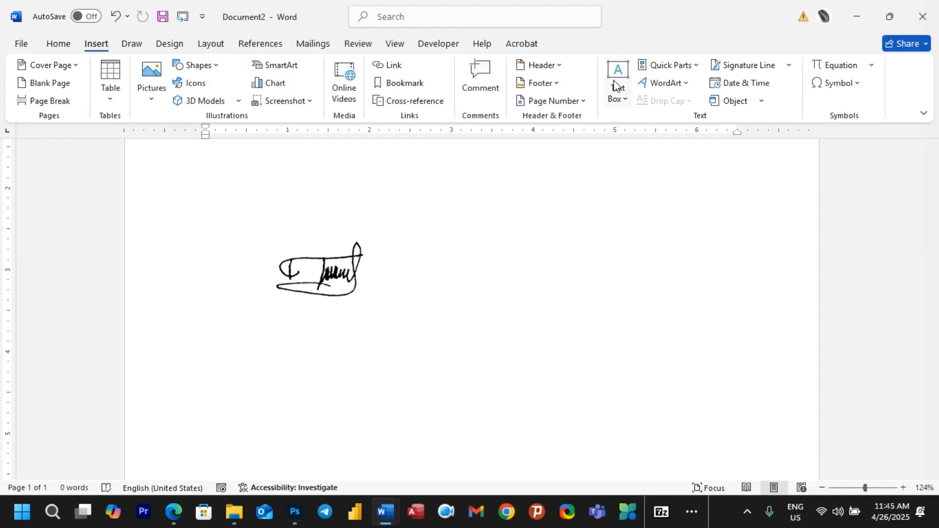
Step: Insert a signature line with the signer's name and the title SEO above the picture
left_click(757, 68)
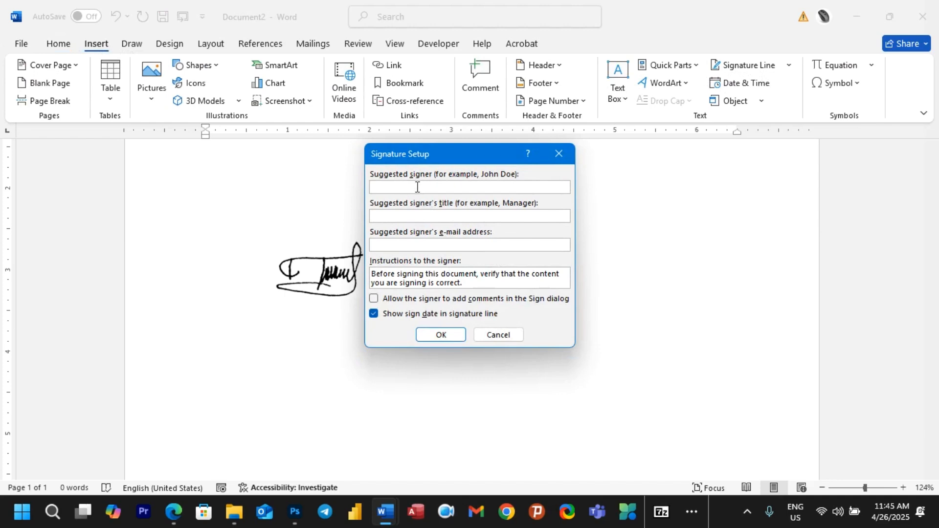
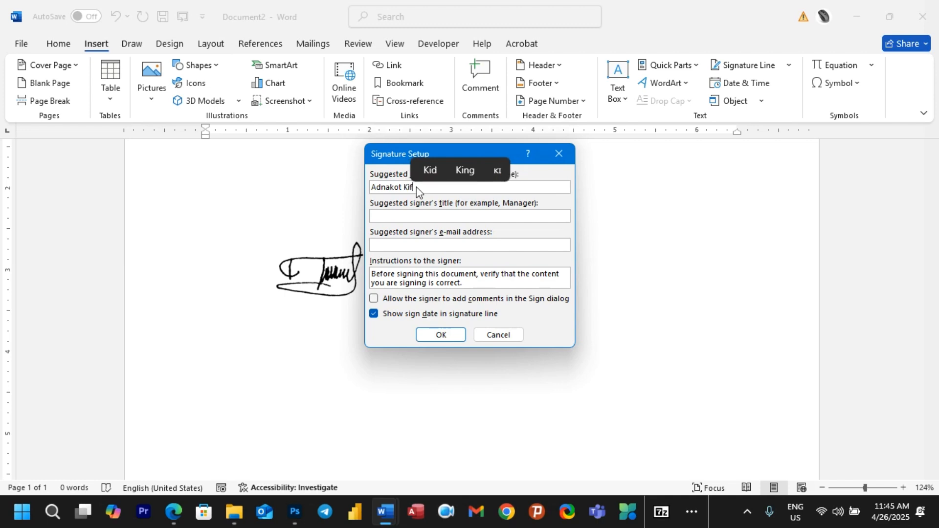
left_click(398, 215)
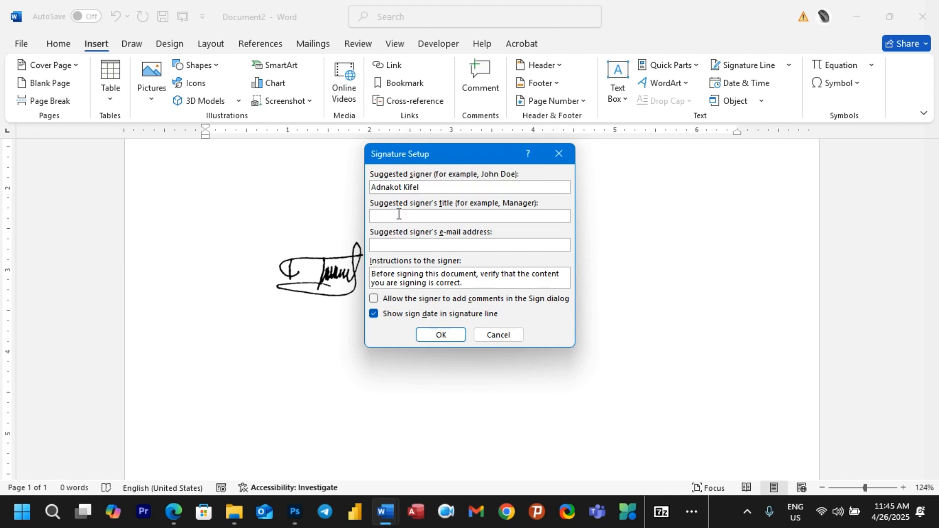
type("SEO")
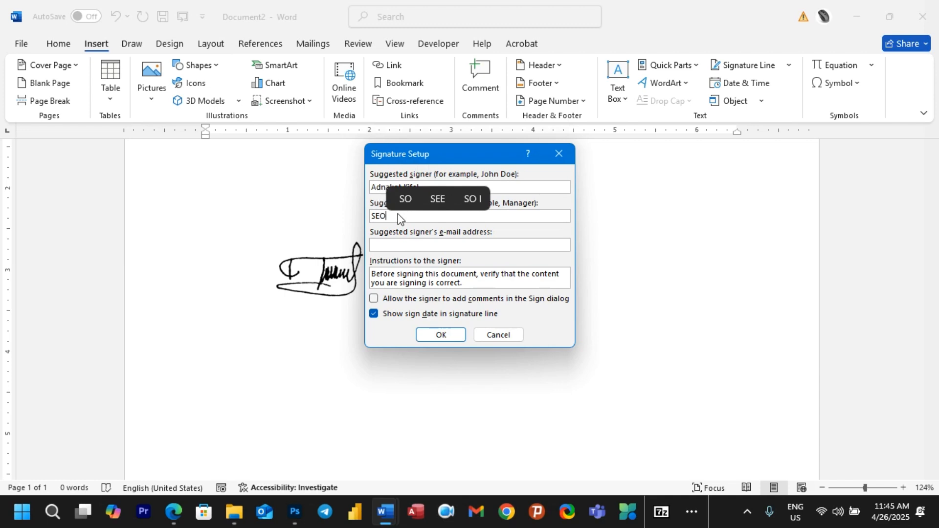
left_click(440, 334)
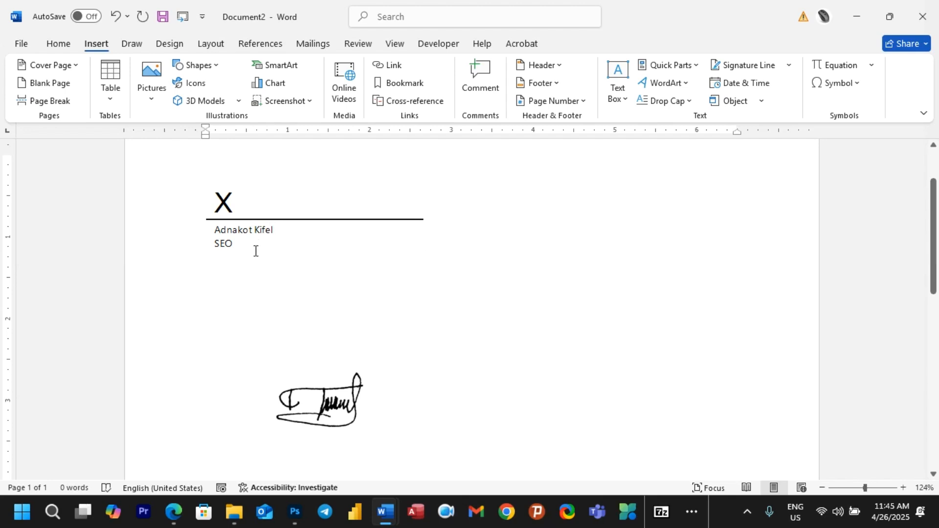
scroll(259, 263, "down", 10)
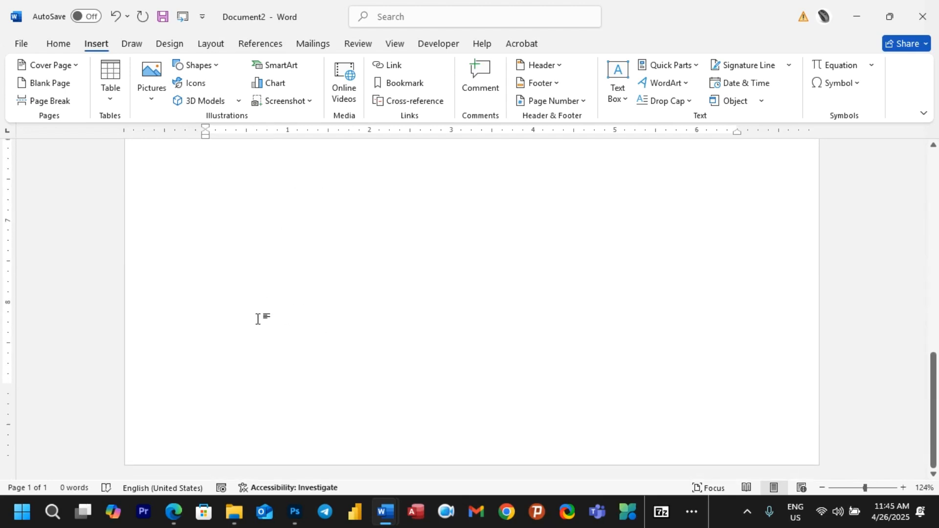
scroll(227, 371, "up", 8)
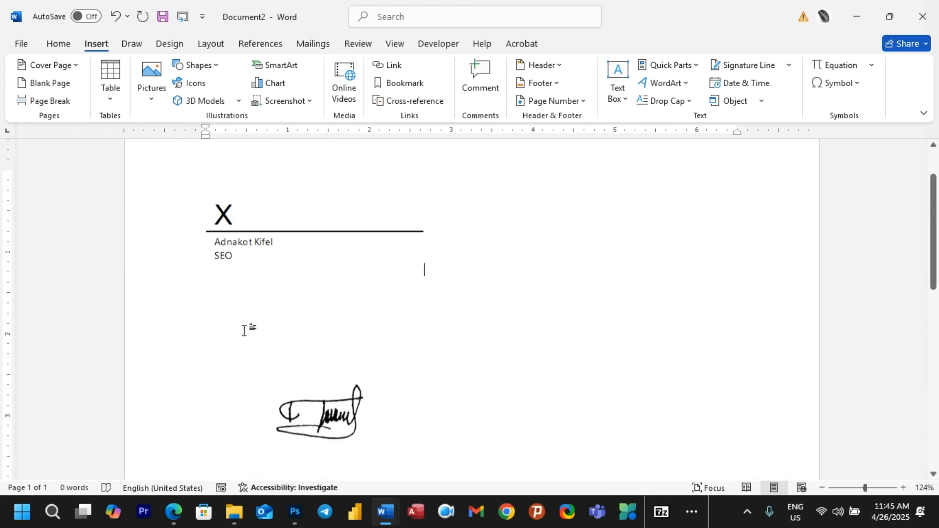
scroll(248, 340, "down", 5)
left_click(235, 385)
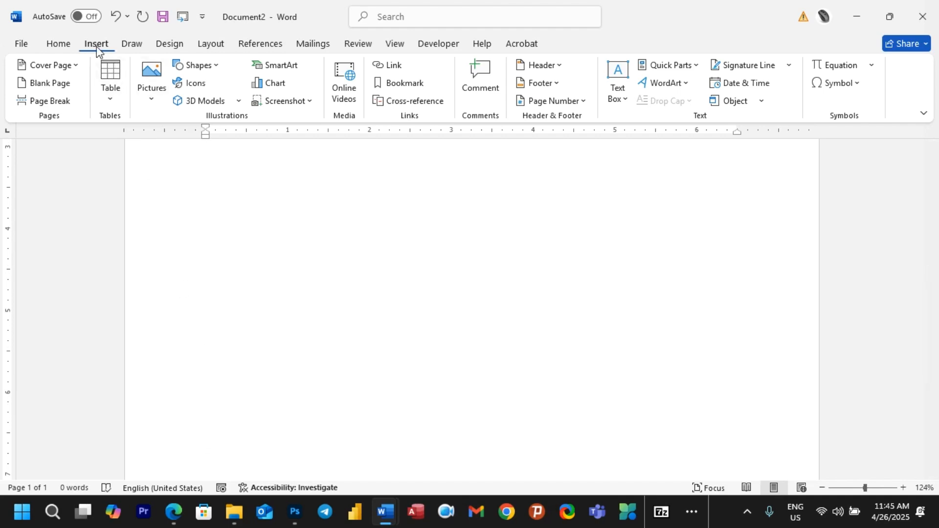
Step: Insert the signature line again, entering the signer's name and confirming it
left_click(742, 69)
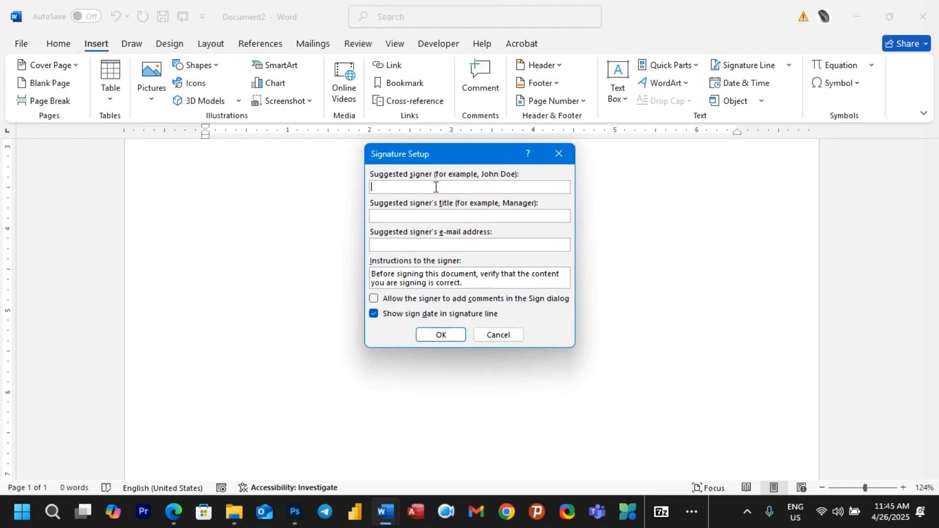
type("Adnakot")
left_click(431, 335)
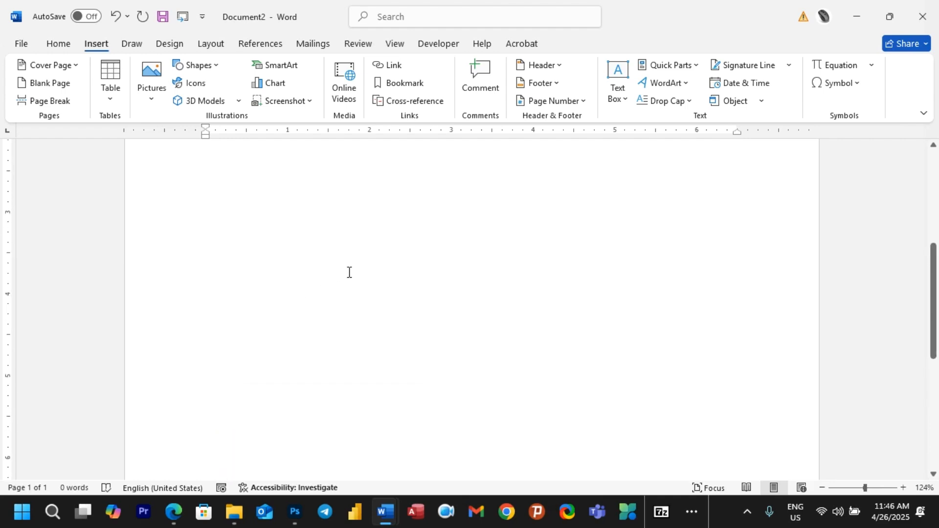
Step: Drag the signature picture onto the signature line beside the X and check its Layout Options
left_click_drag(326, 416, 326, 419)
scroll(357, 295, "down", 3)
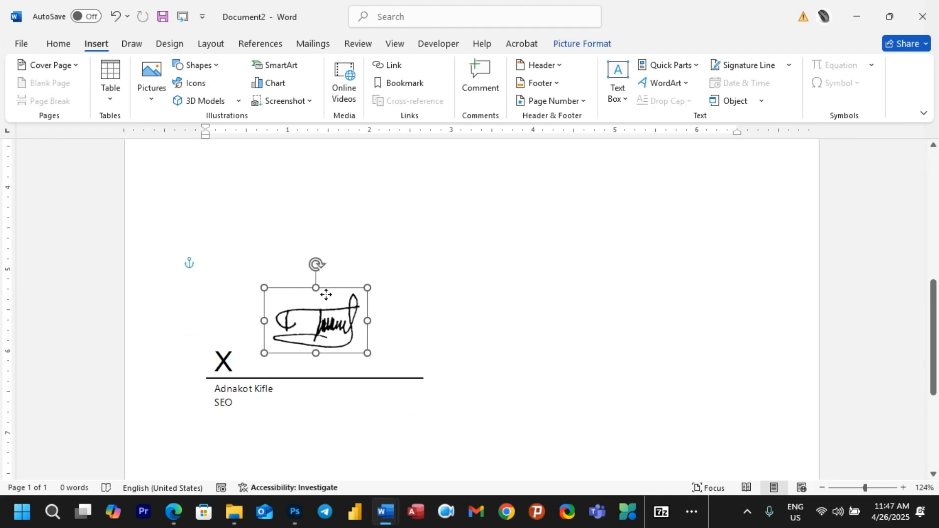
left_click_drag(325, 293, 306, 321)
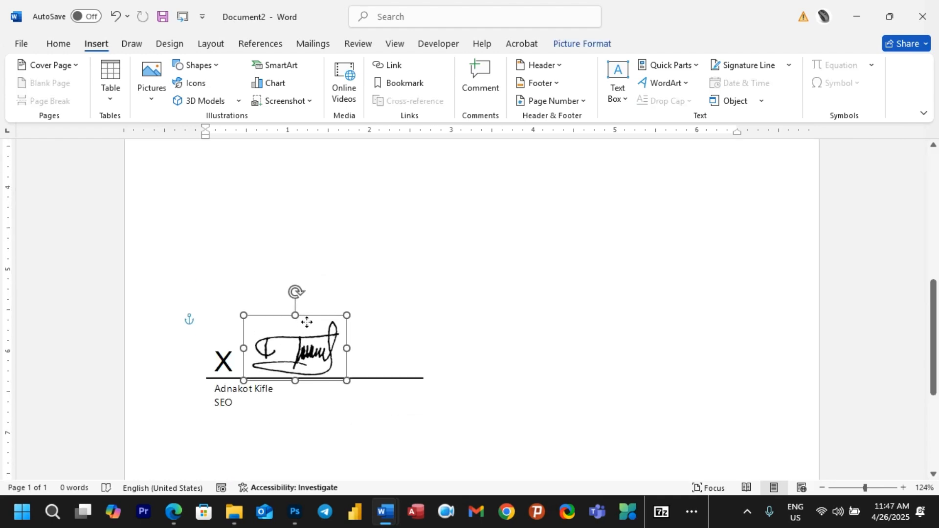
left_click(514, 402)
left_click(308, 339)
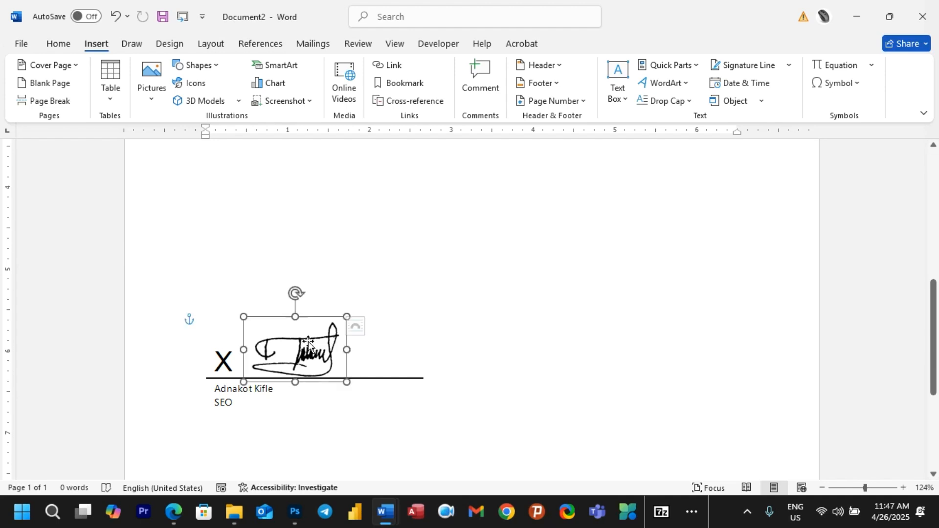
left_click(365, 327)
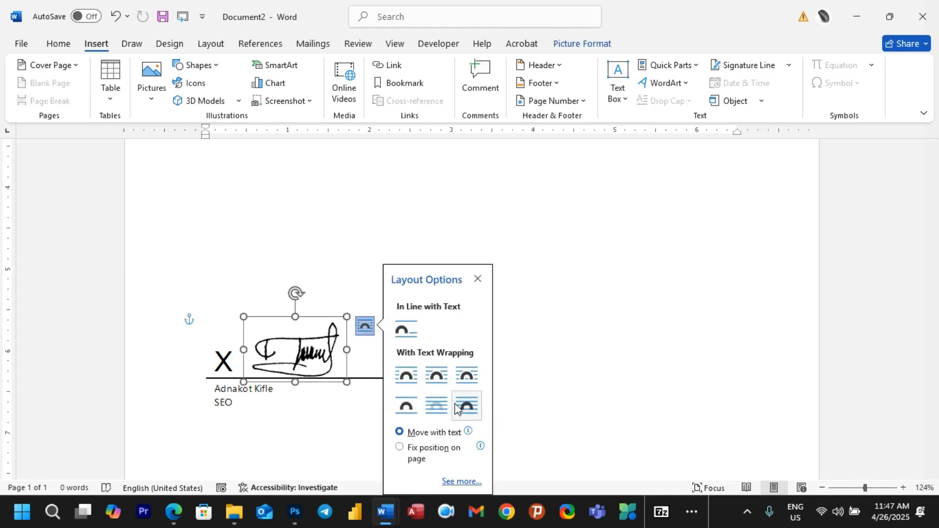
left_click(496, 406)
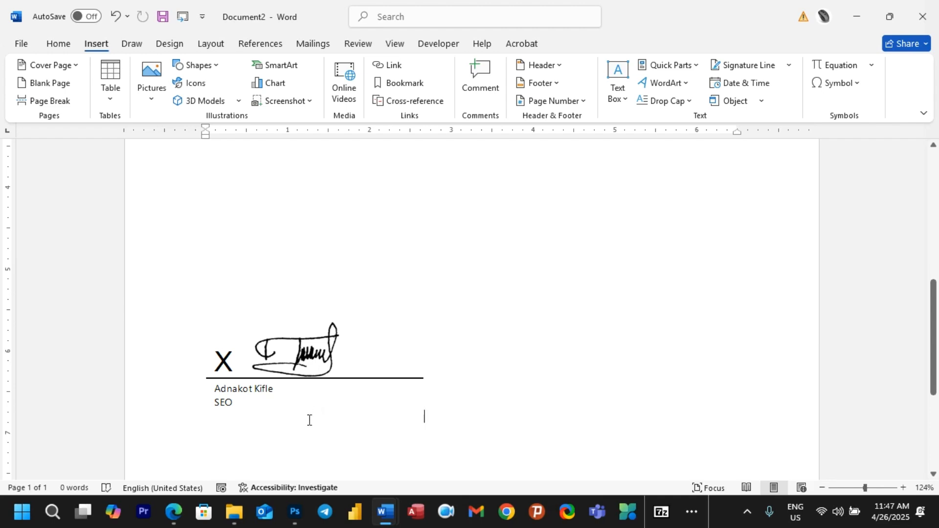
Step: Save the selected signature block to the Quick Part Gallery as a building block named MY
left_click(189, 319)
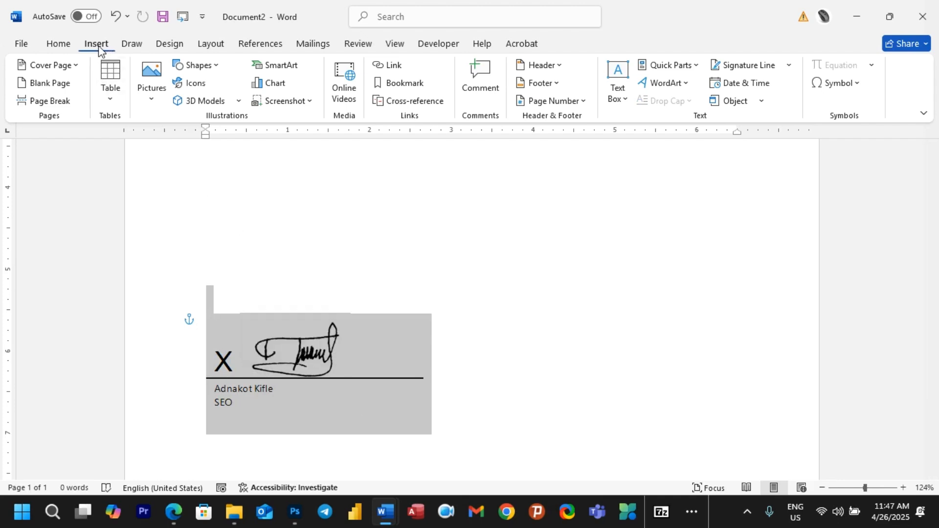
left_click(696, 66)
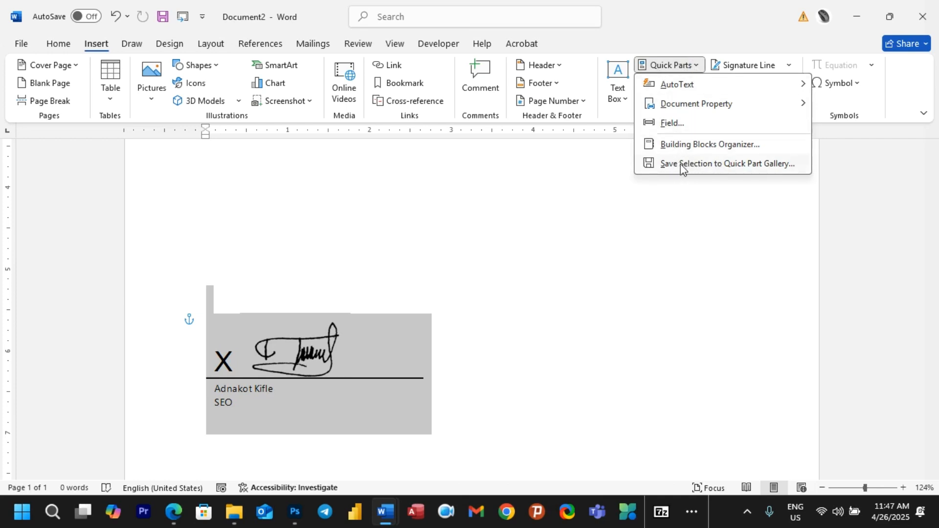
left_click(727, 165)
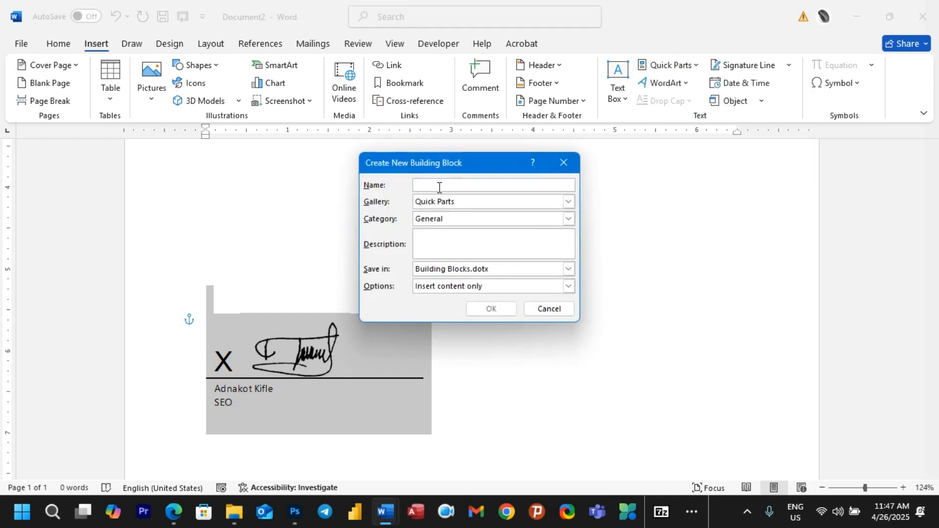
type("MY")
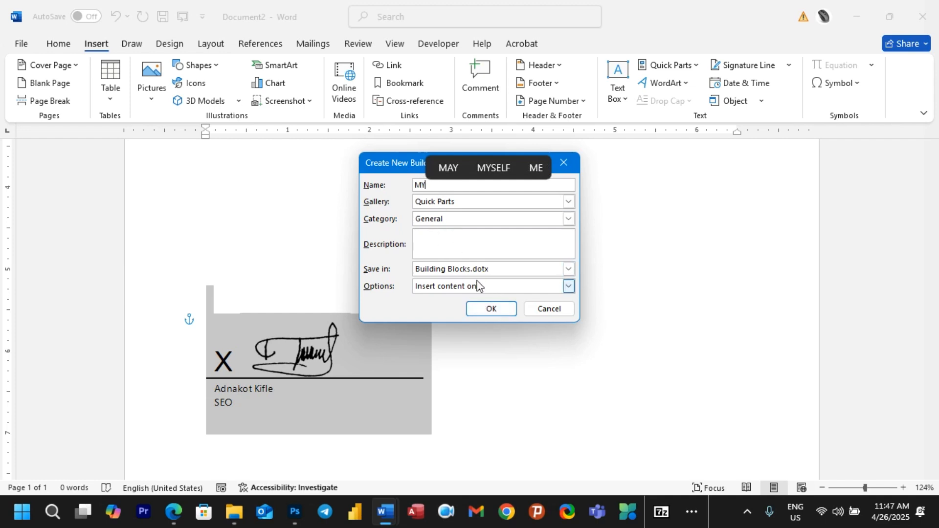
left_click(491, 313)
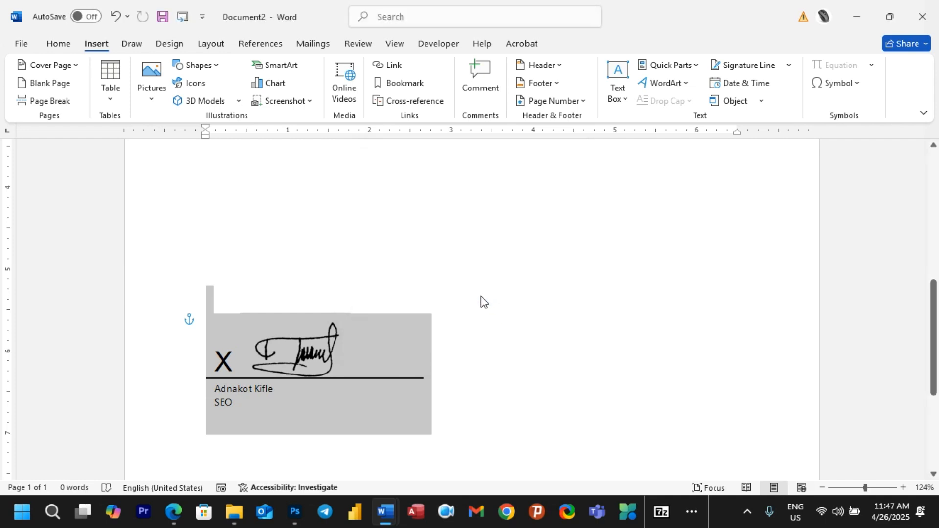
scroll(479, 306, "down", 5)
Step: Add blank lines below the signature block to start a second page
left_click(414, 333)
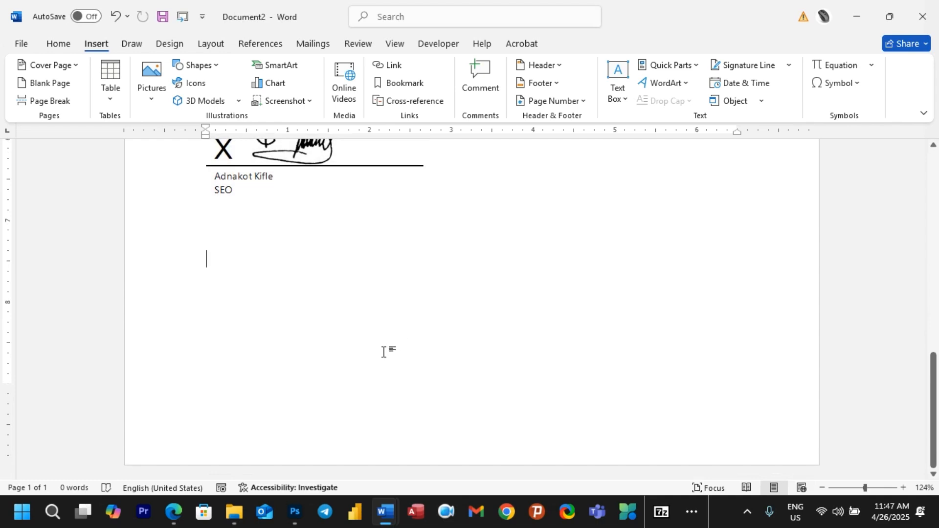
key("Return")
key("Return")
key("Return")
key("Return")
key("Return")
key("Return")
key("Return")
key("Return")
key("Return")
key("Return")
key("Return")
key("Return")
key("Return")
key("Return")
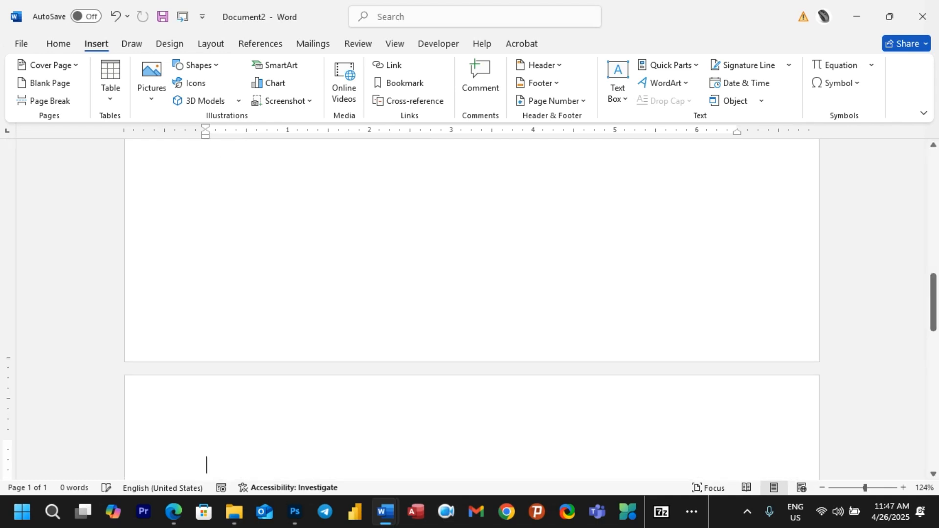
key("Return")
key("Return")
key("Return")
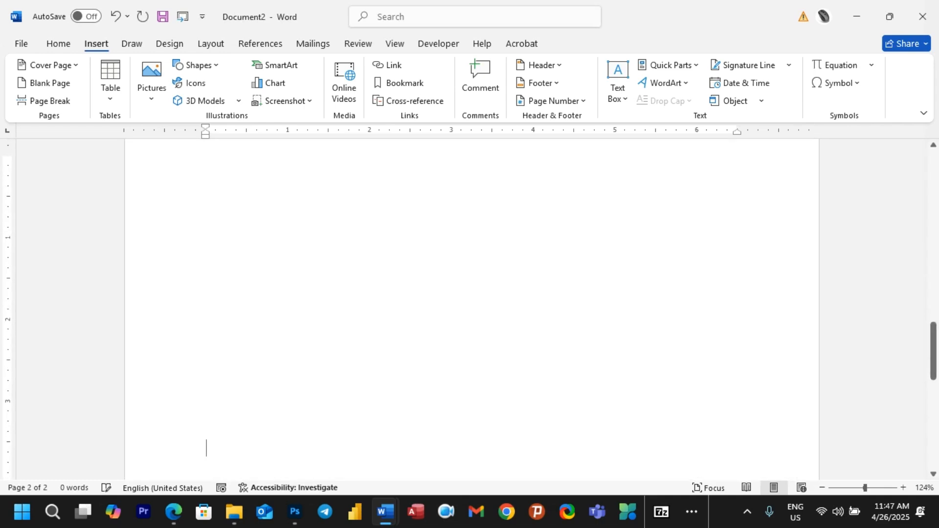
scroll(312, 436, "down", 5)
scroll(264, 320, "up", 1)
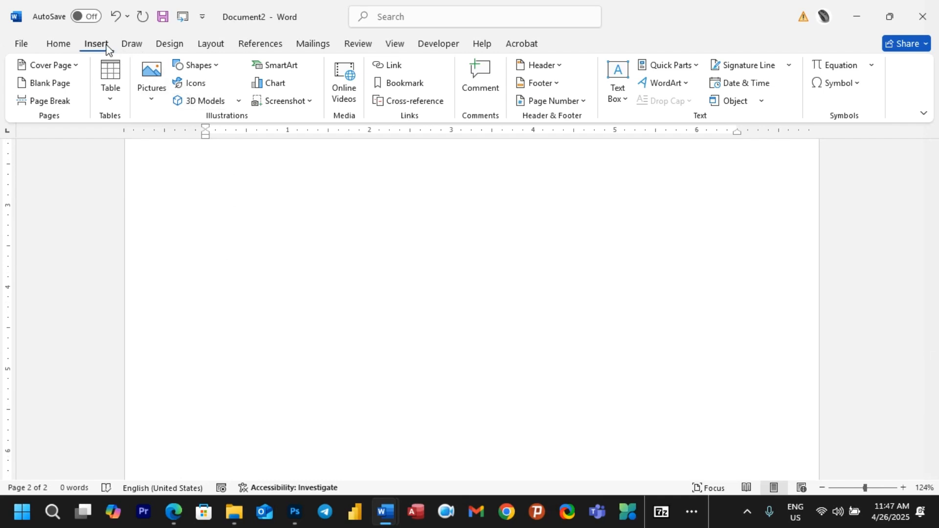
Step: Insert the MY Quick Part twice onto page 2
left_click(688, 68)
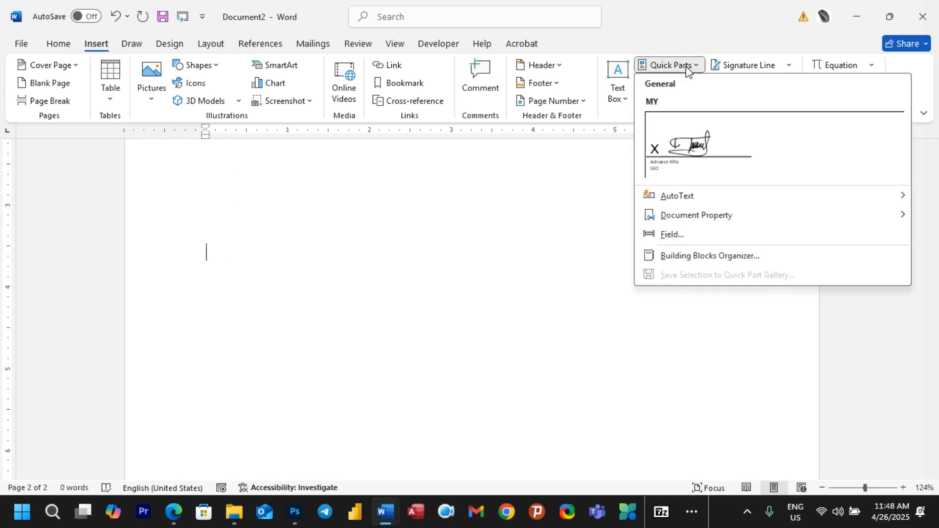
left_click(688, 158)
scroll(349, 343, "down", 3)
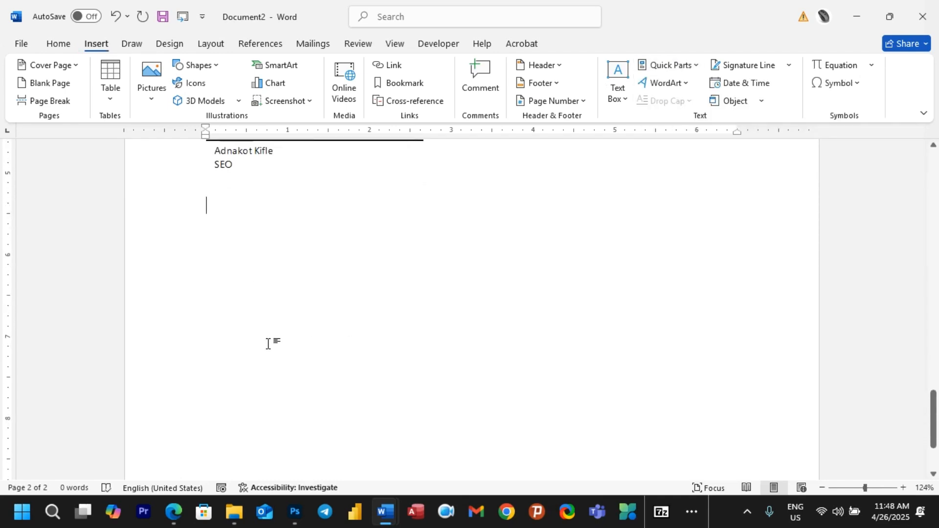
left_click(668, 65)
left_click(685, 136)
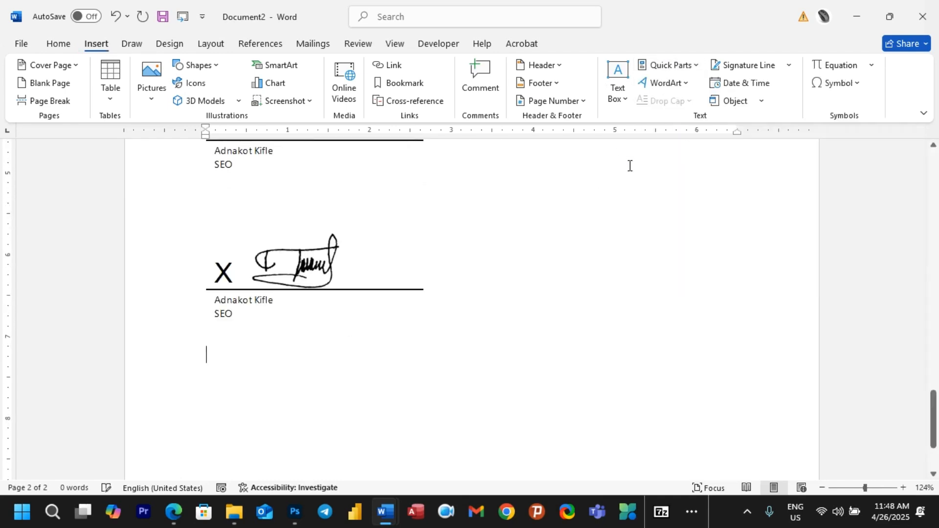
scroll(336, 311, "up", 3)
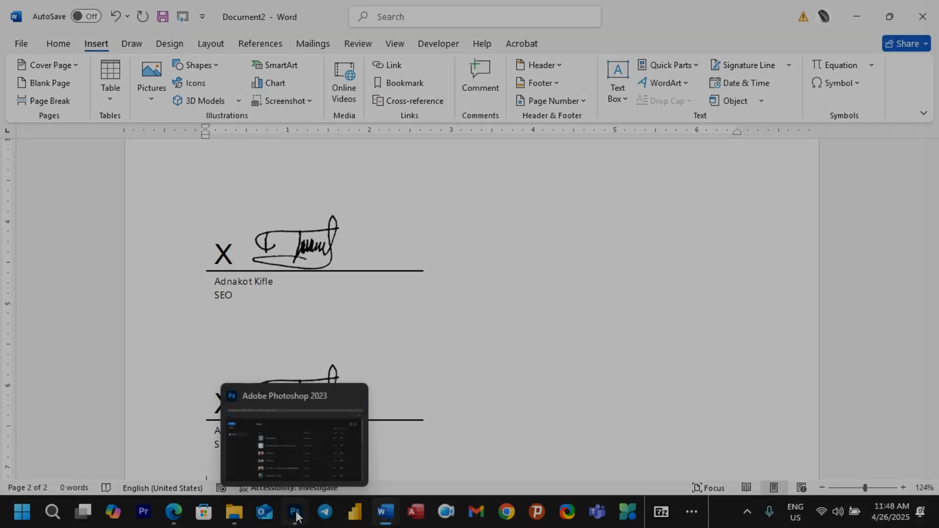
Step: Open My signature.jpg from Photoshop's Recent list, then cancel the File > Open dialog
left_click(323, 455)
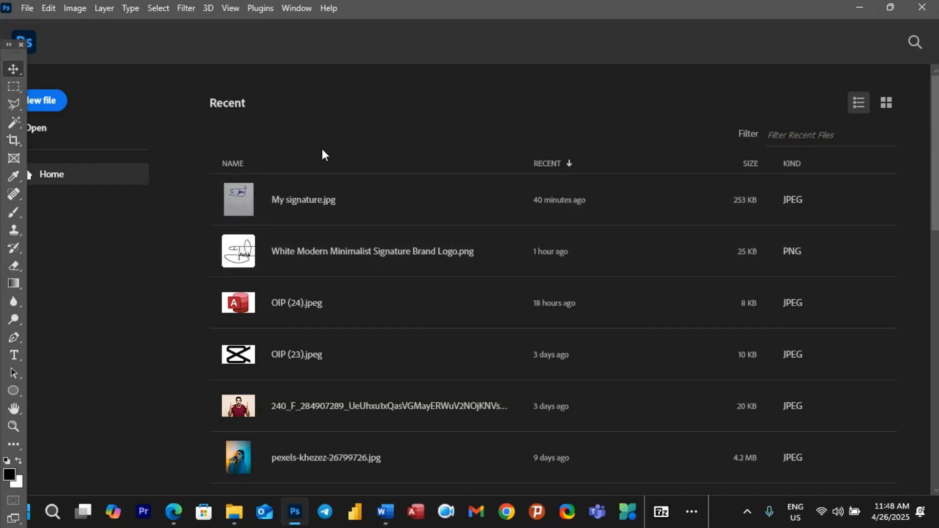
left_click(277, 200)
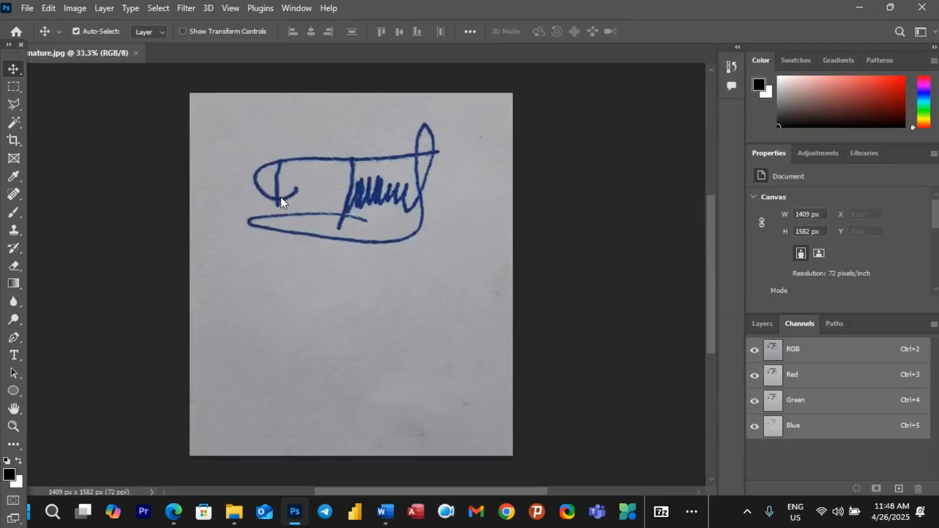
left_click(764, 326)
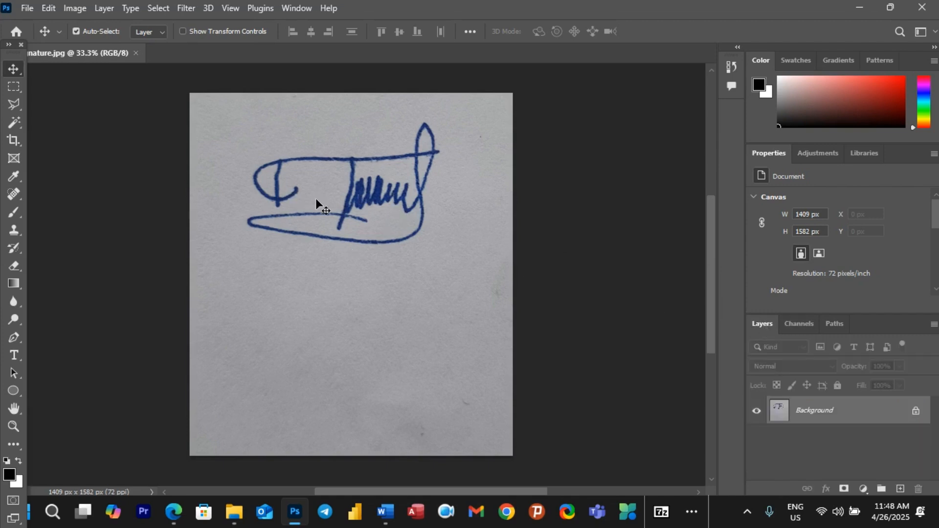
left_click(27, 8)
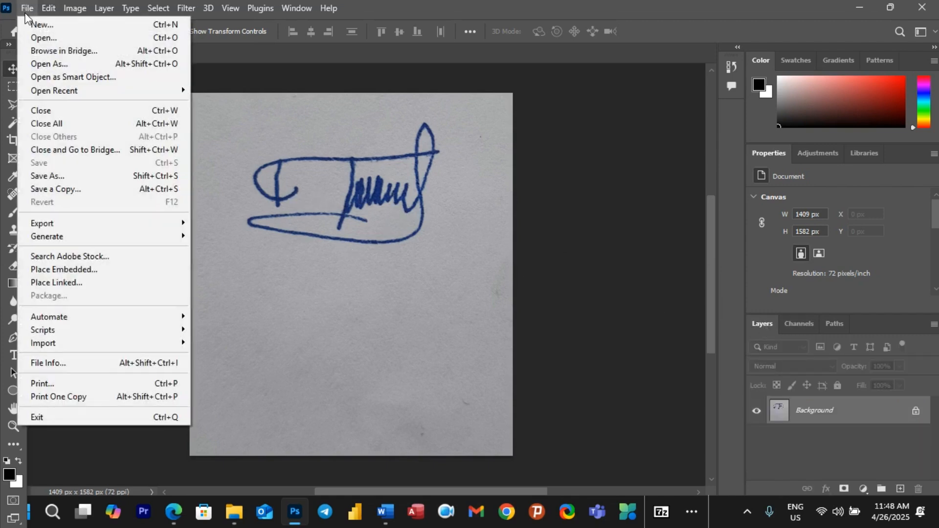
left_click(33, 35)
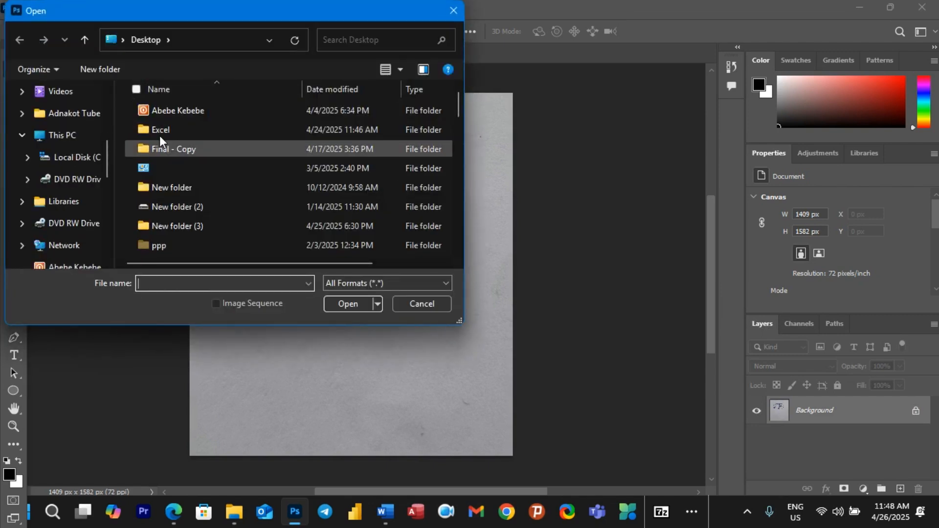
left_click(454, 10)
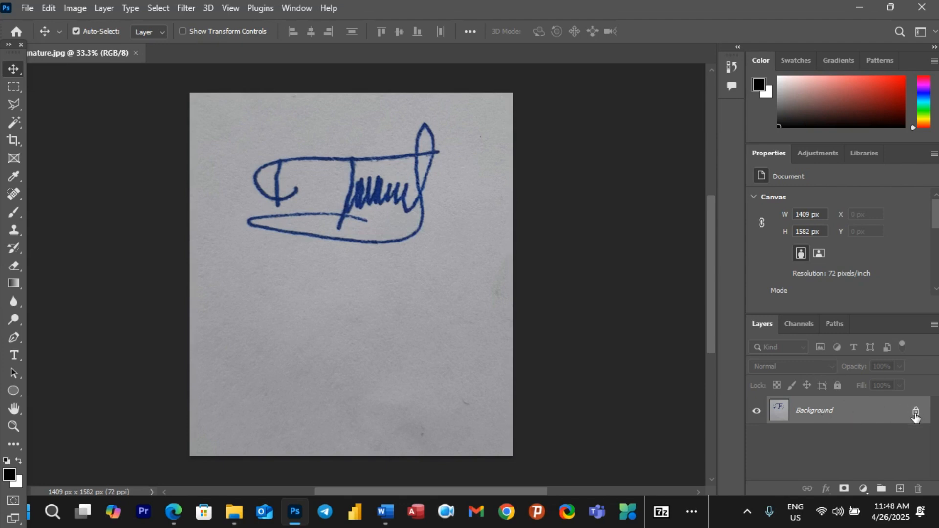
Step: Unlock the Background layer, select the Red channel, and open a Curves adjustment
left_click(916, 413)
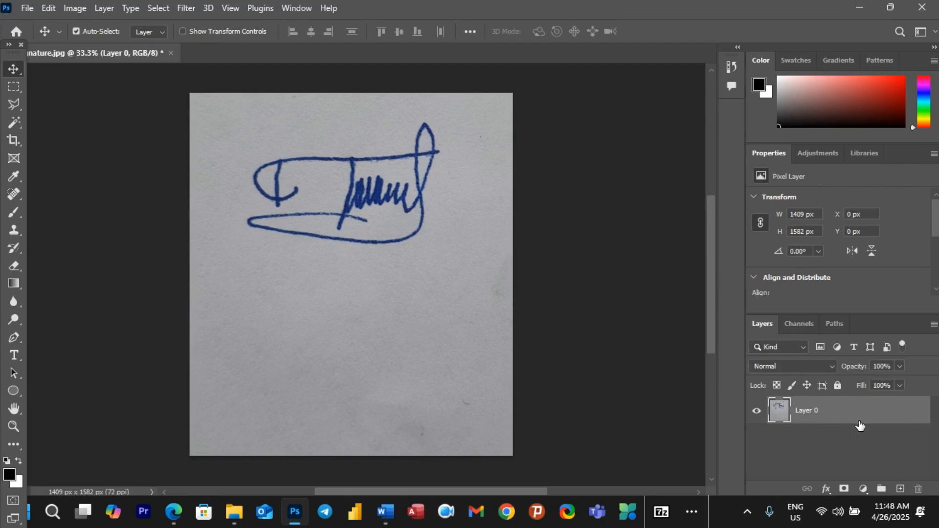
left_click(802, 325)
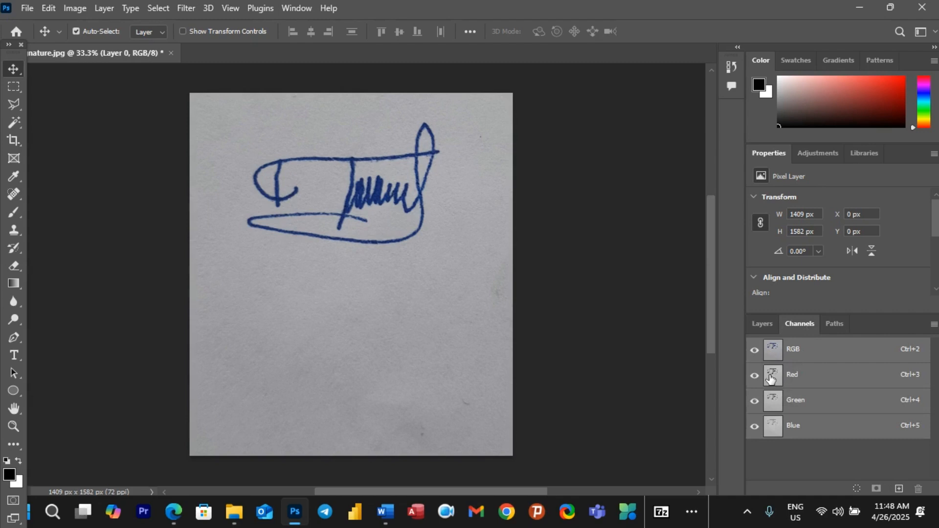
left_click(771, 378)
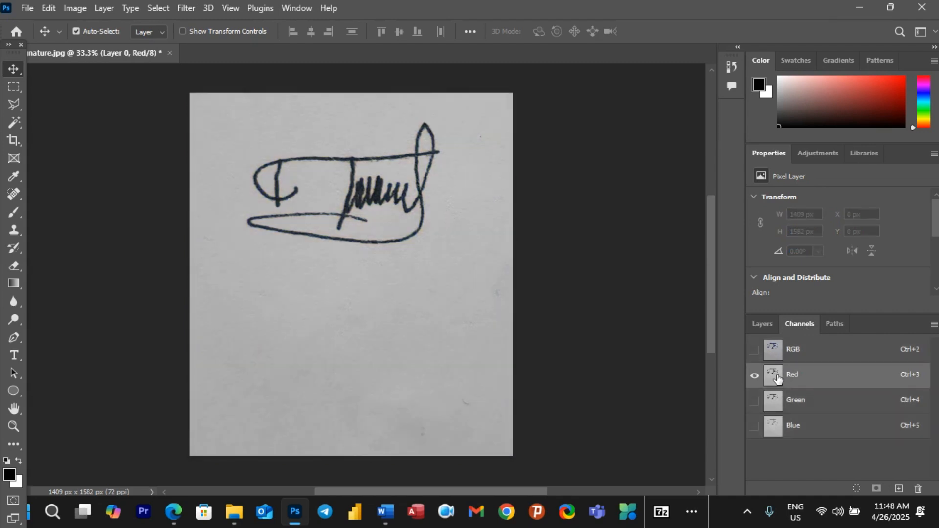
left_click(76, 9)
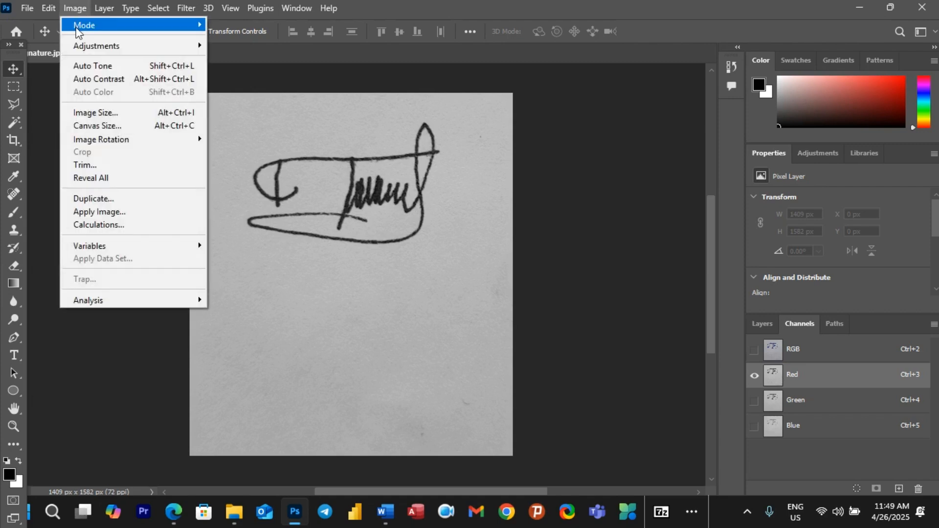
mouse_move(81, 45)
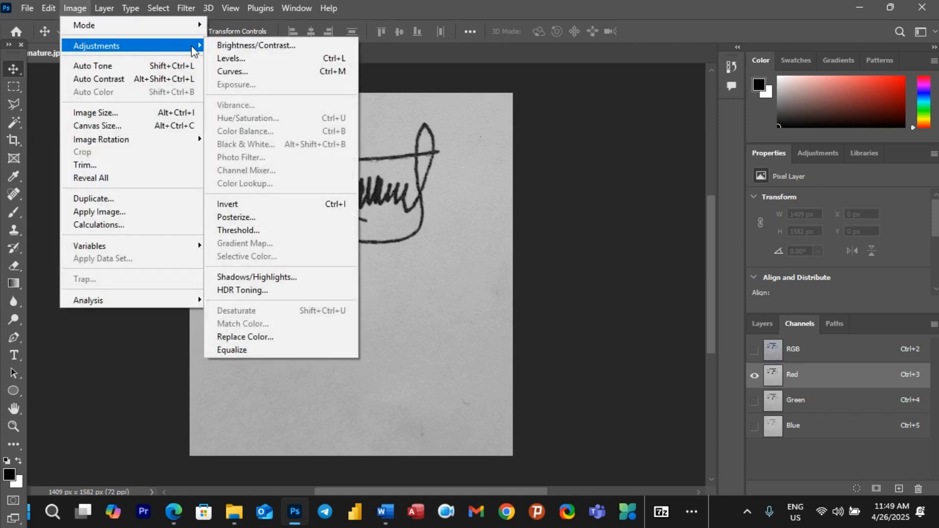
left_click(226, 72)
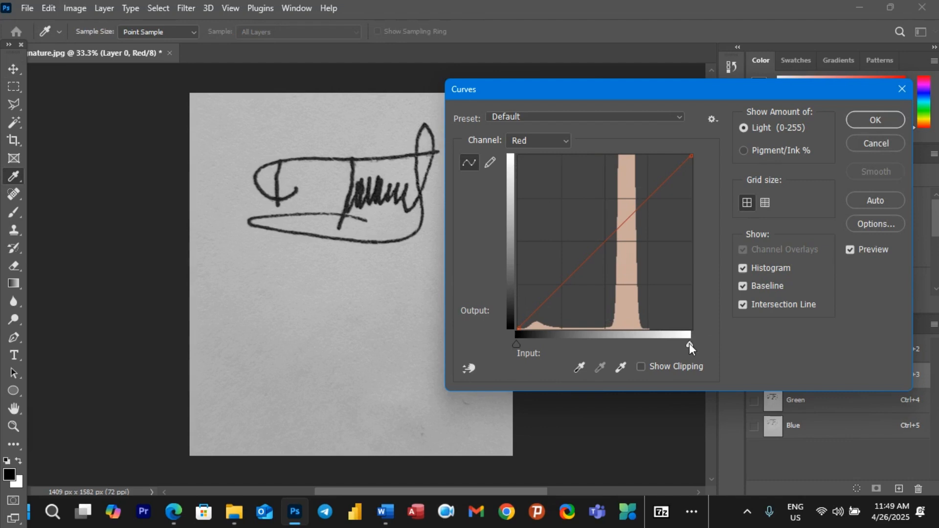
Step: Set the Curves black point to 72 and white point to 134, previewing clipping with Alt
key("alt")
left_click_drag(688, 344, 628, 344)
key("alt")
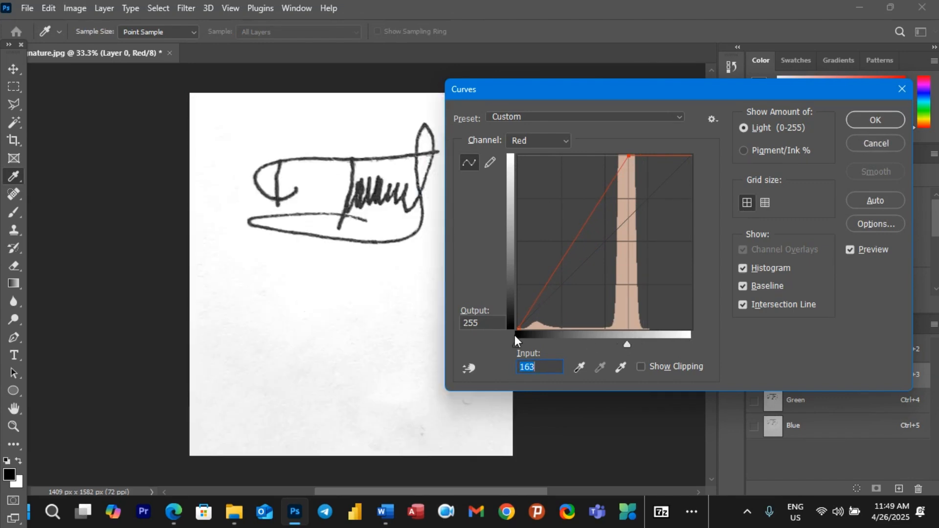
key("alt")
left_click_drag(516, 344, 552, 347)
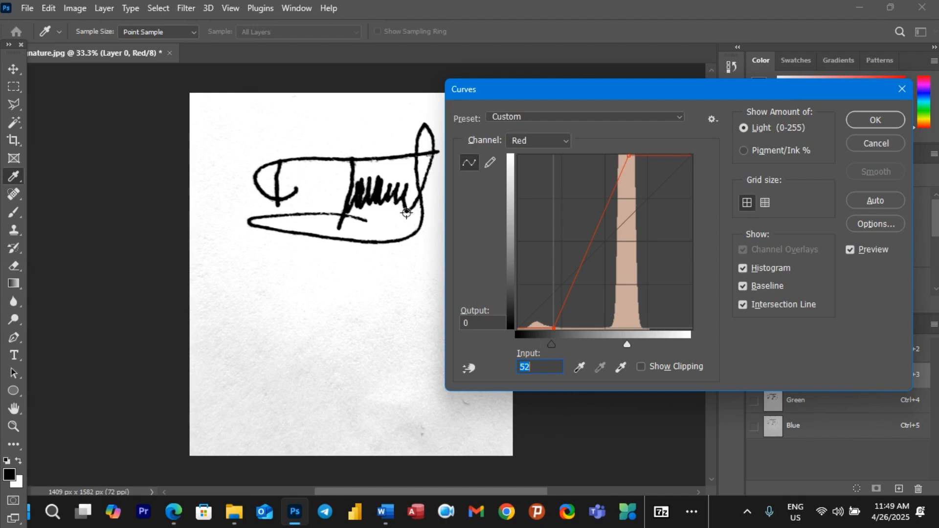
key("alt")
mouse_move(554, 343)
left_mouse_down()
mouse_move(518, 338)
mouse_move(565, 341)
left_mouse_up()
key("alt")
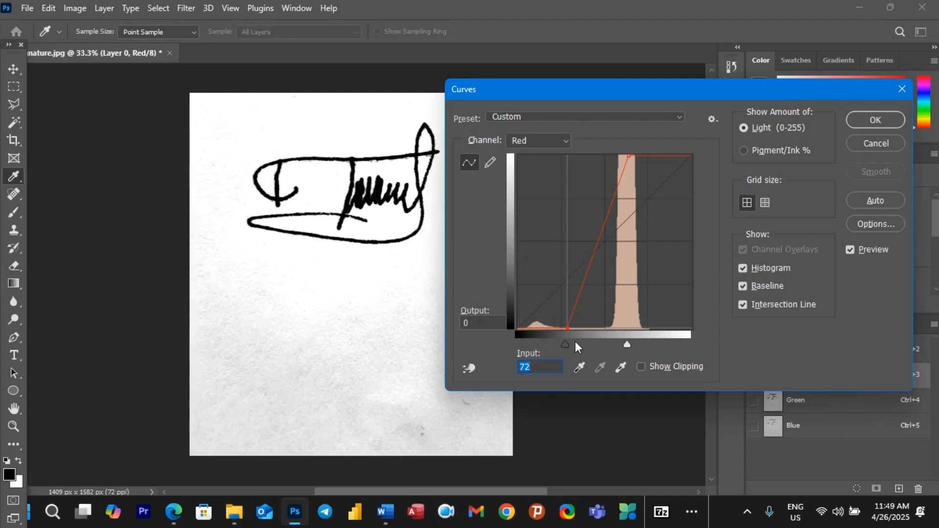
key("alt")
mouse_move(624, 345)
left_mouse_down()
mouse_move(606, 345)
mouse_move(618, 348)
left_mouse_up()
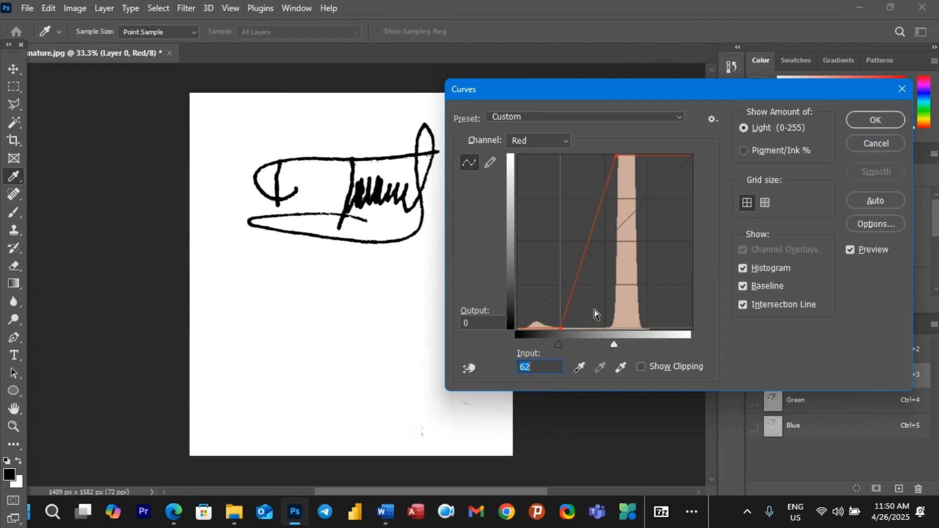
Step: Apply Curves, load the inverted Red channel as the signature selection, and hide Layer 0
left_click(873, 123)
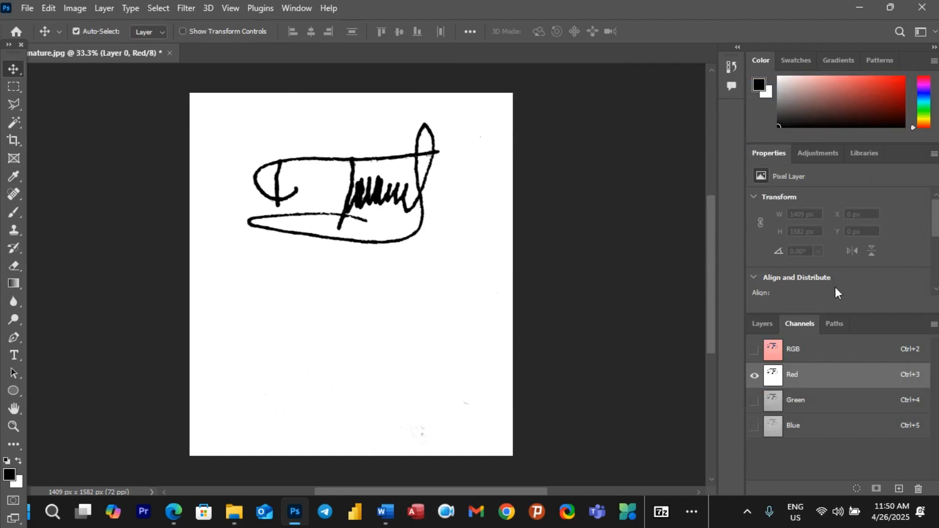
left_click(777, 376, "ctrl")
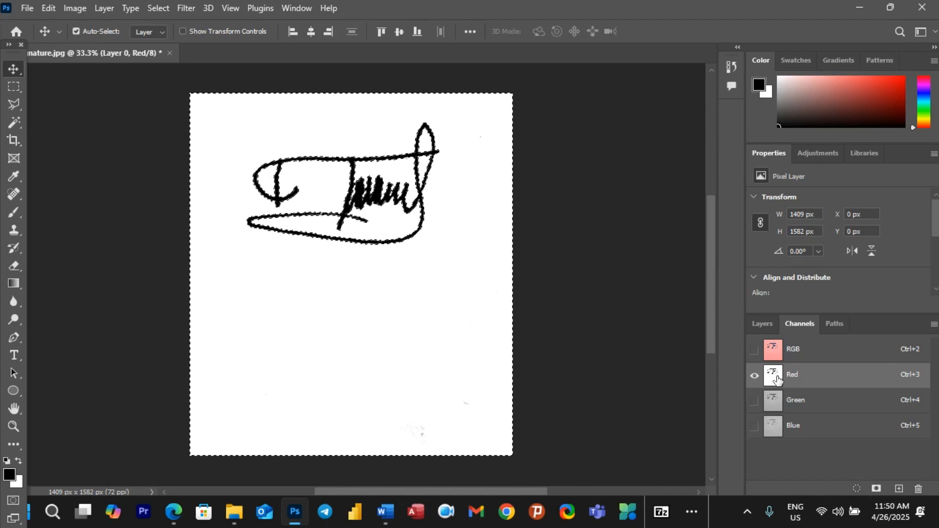
key("ctrl+shift+i")
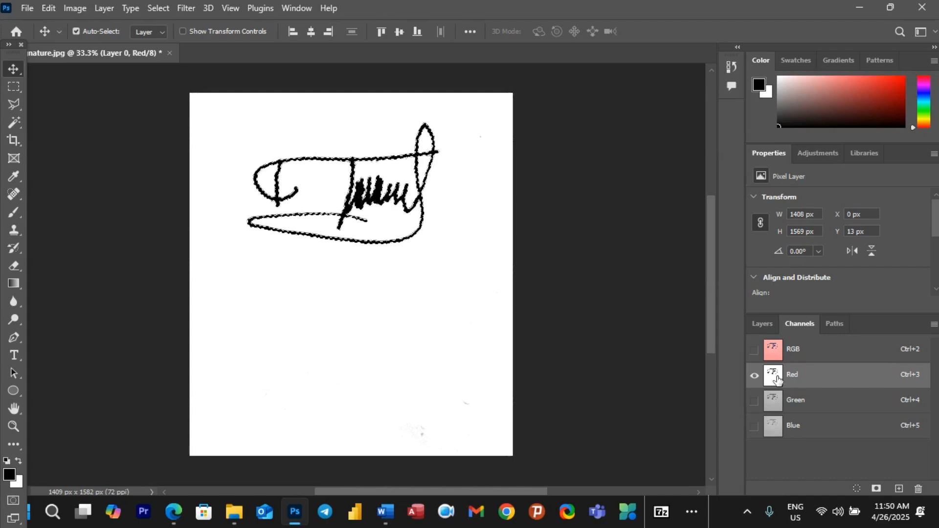
left_click(763, 325)
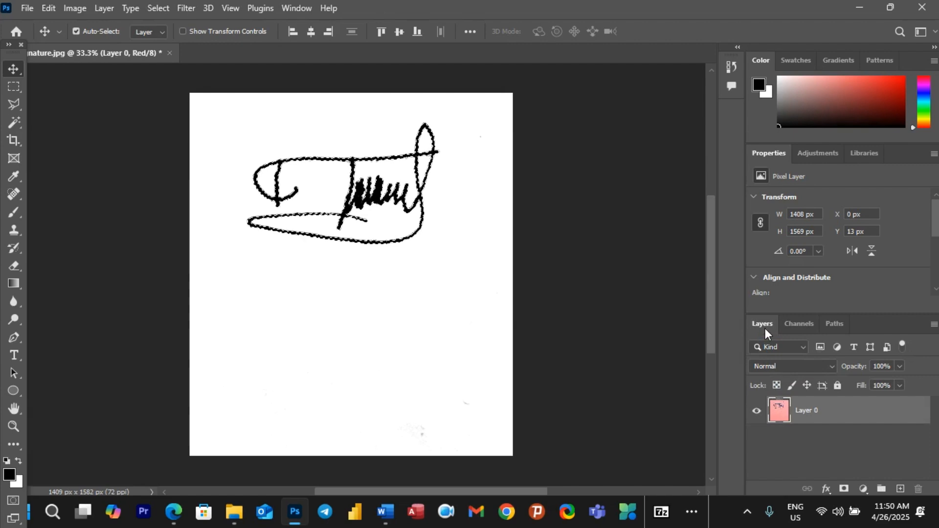
left_click(758, 416)
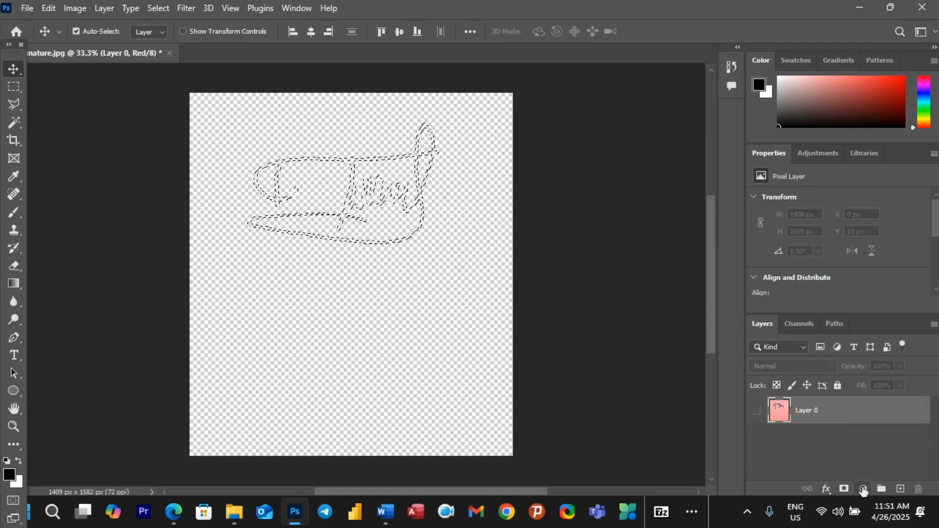
Step: Add a black (000000) Solid Color fill layer and select its layer mask
left_click(863, 489)
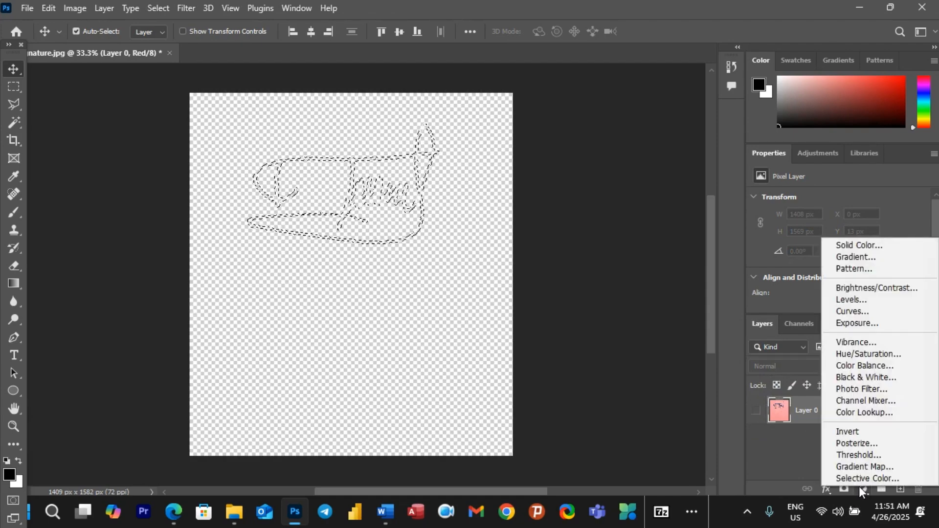
left_click(857, 245)
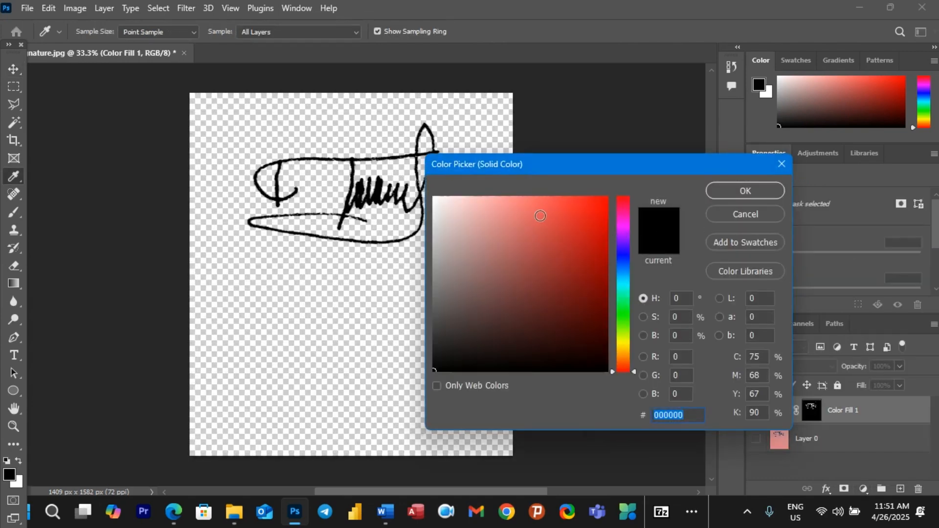
left_click(600, 202)
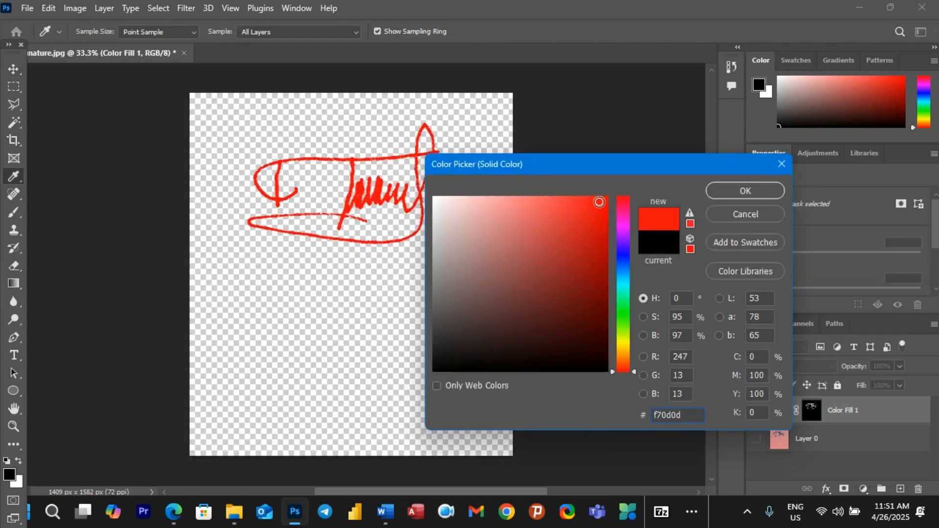
left_click(433, 373)
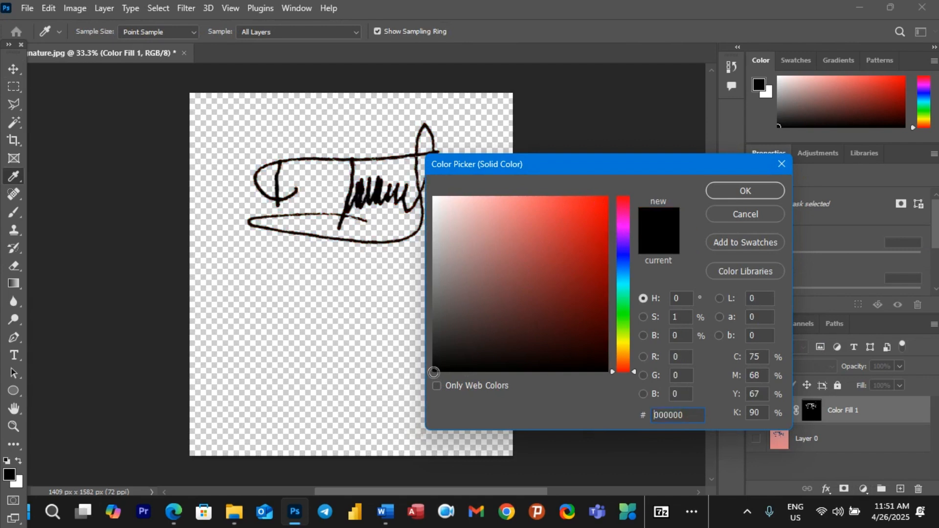
left_click(740, 192)
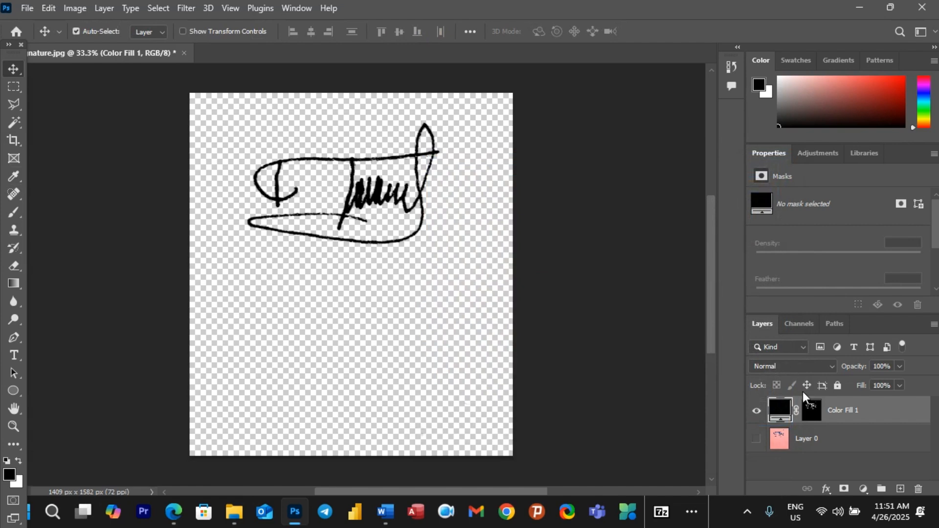
left_click(810, 412)
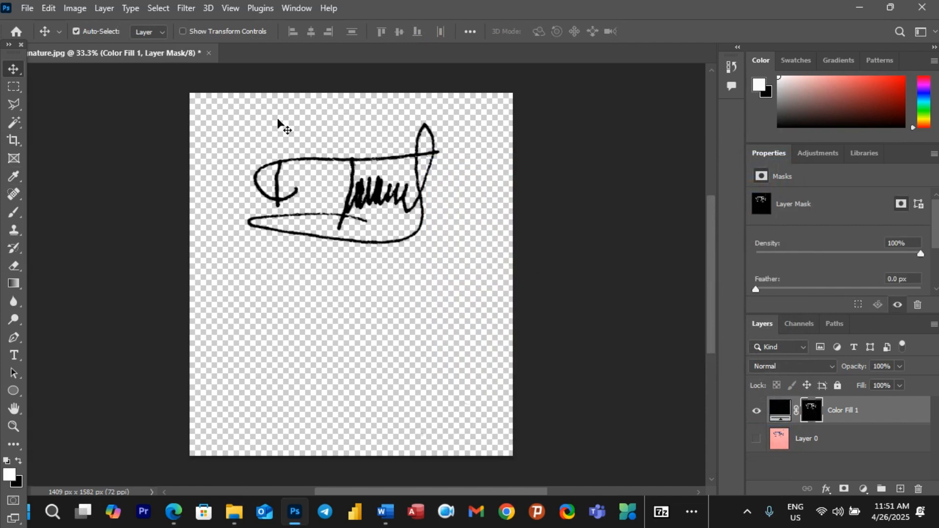
Step: Save a copy of the image as the PNG file '2.' with default PNG options
left_click(26, 9)
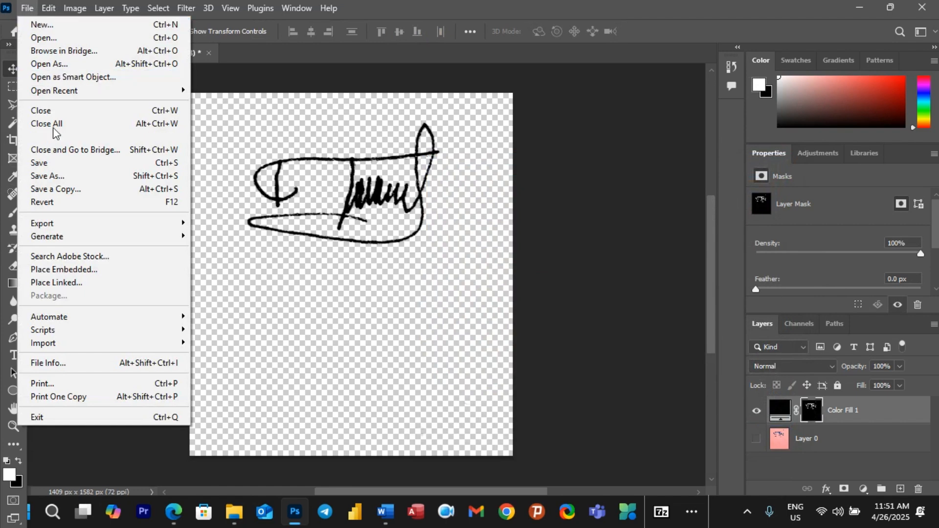
left_click(58, 177)
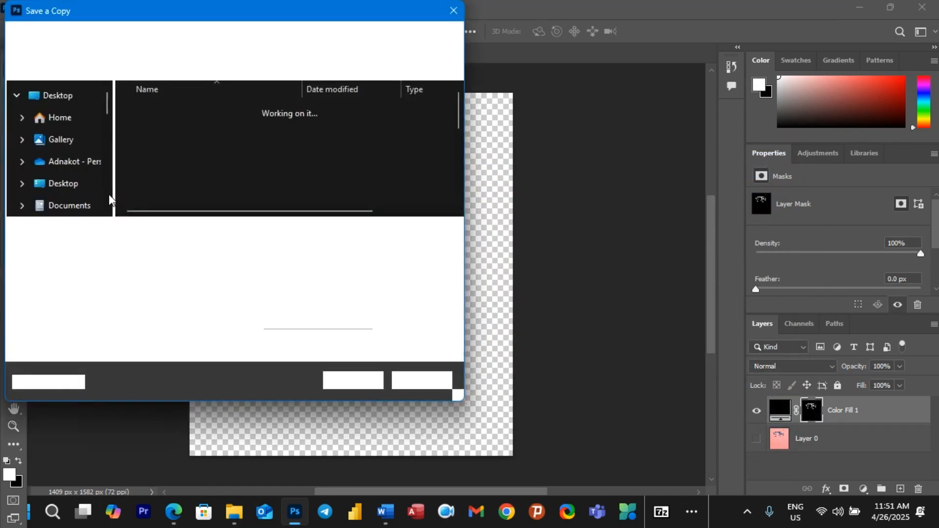
type("2")
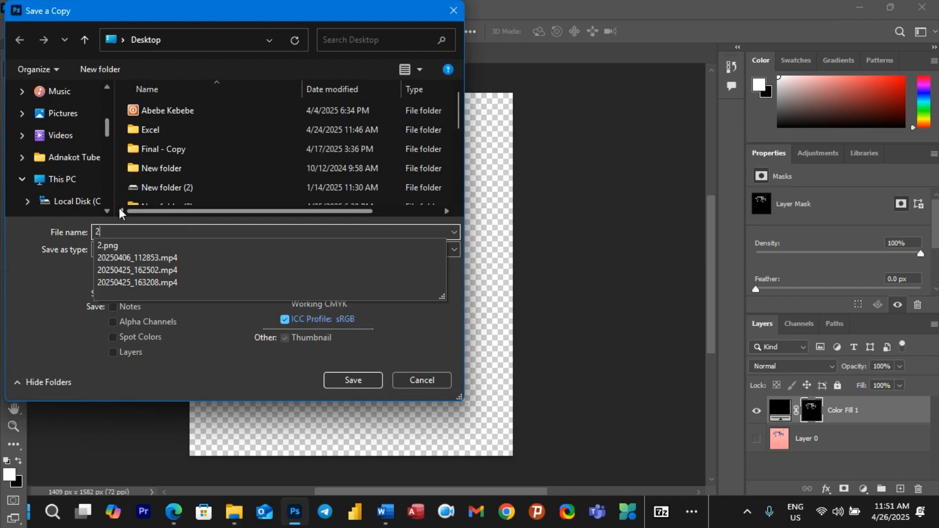
type(".")
left_click(453, 247)
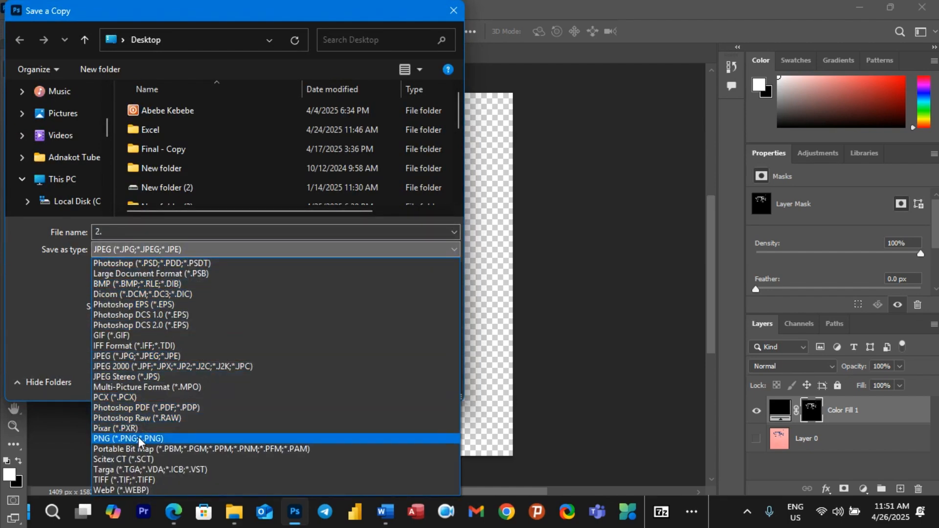
left_click(119, 439)
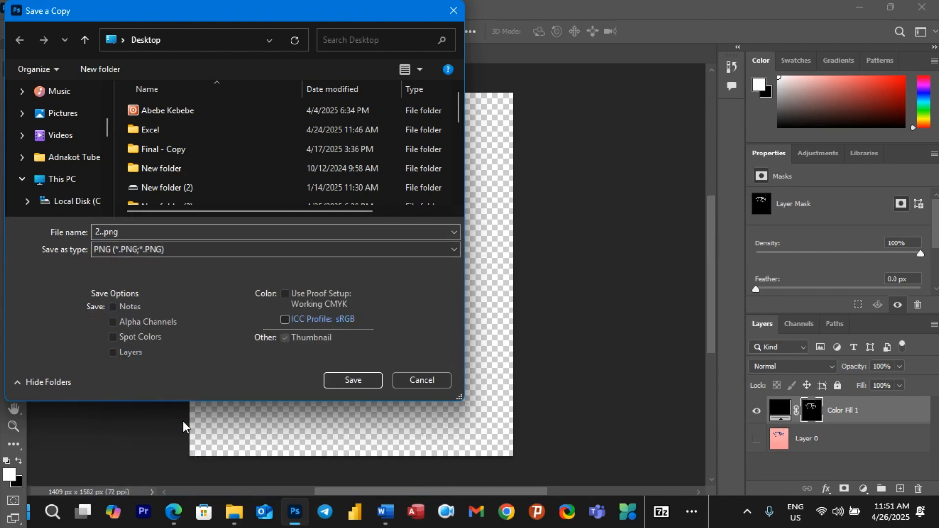
left_click(340, 385)
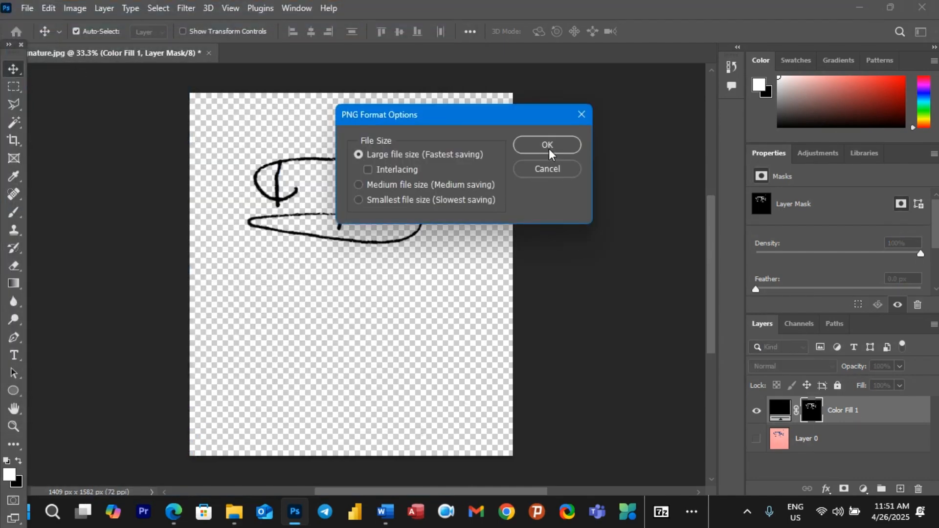
left_click(550, 148)
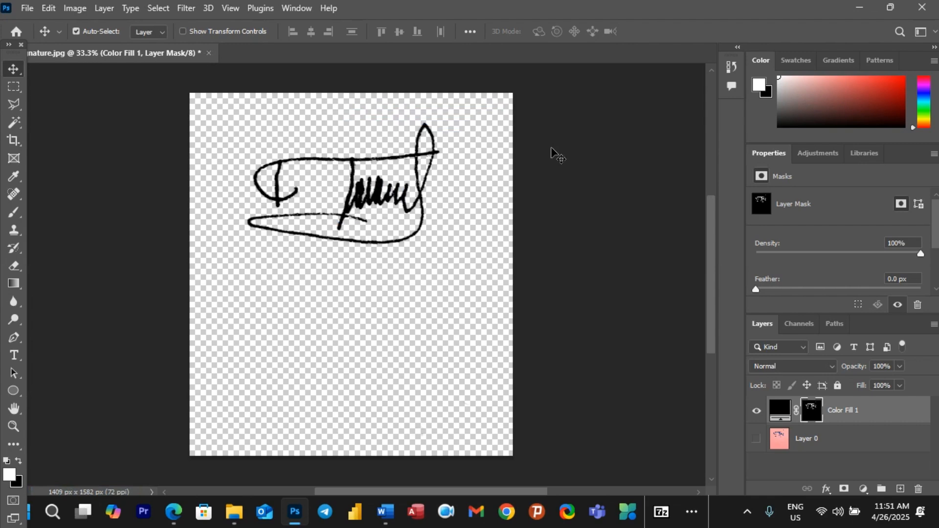
Step: Cancel a second Save a Copy and minimize all windows to show the desktop
left_click(27, 8)
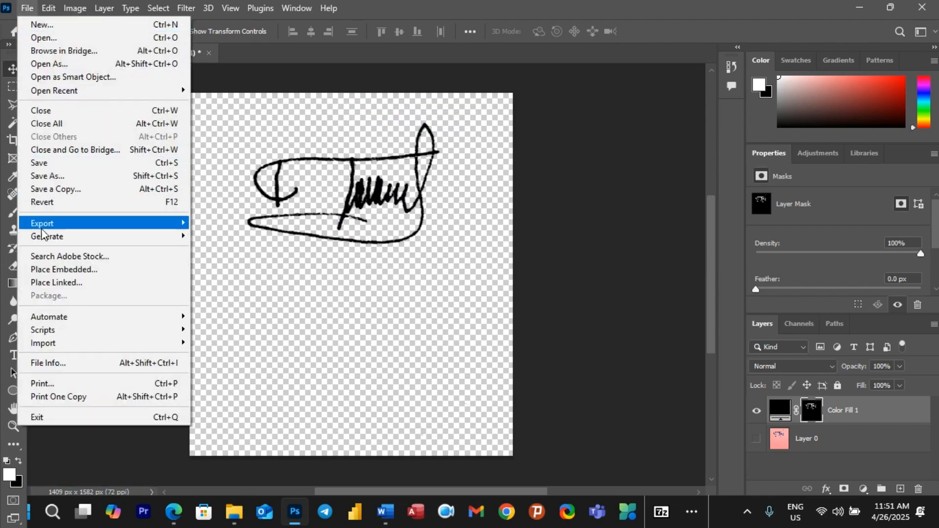
left_click(54, 191)
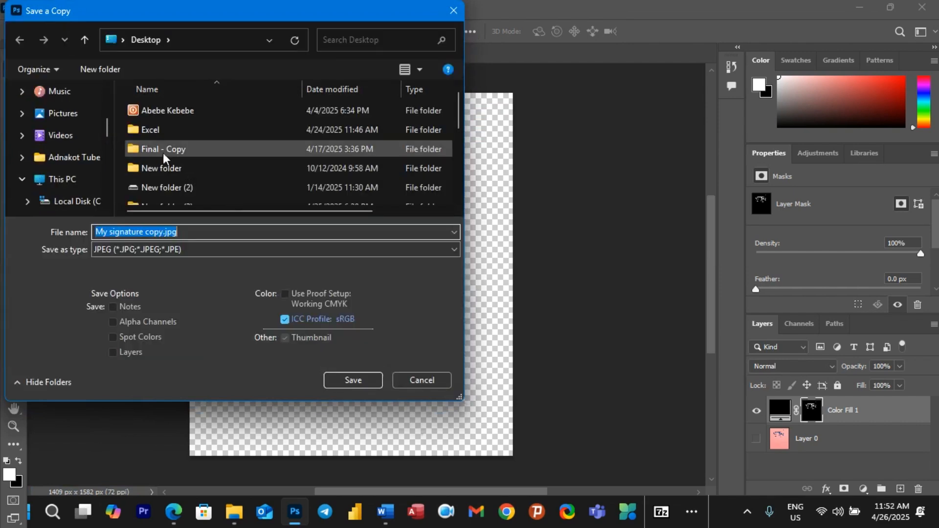
left_click(453, 10)
key("super+d")
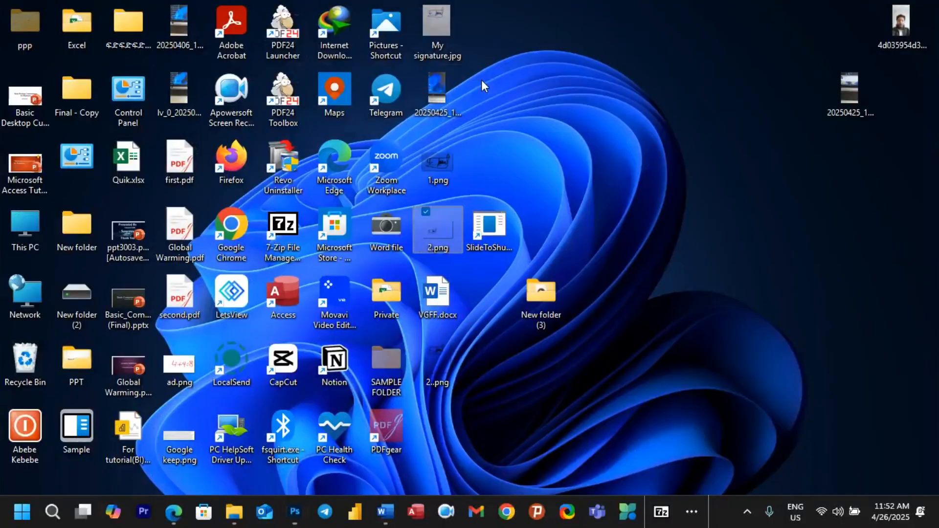
Step: Drag the 2..png signature file from the desktop into Word's Document3
left_click(562, 238)
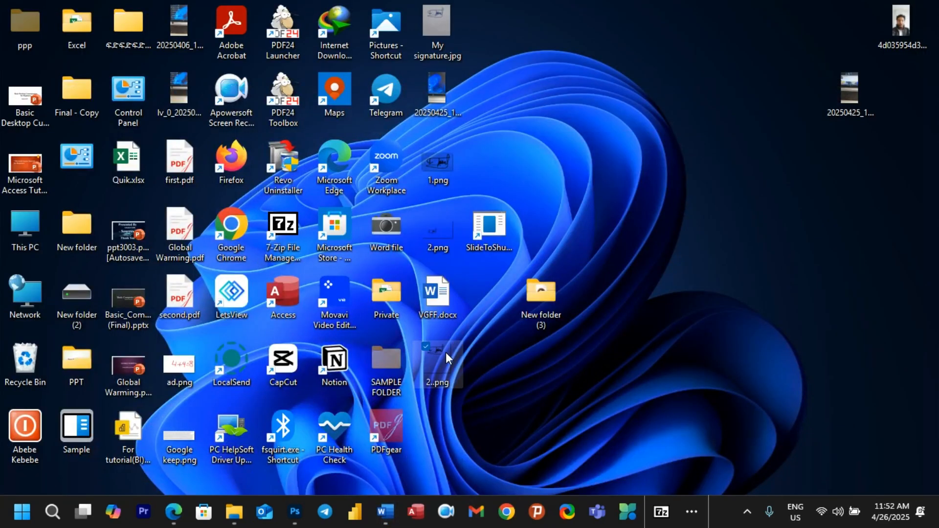
left_click_drag(445, 352, 415, 480)
mouse_move(386, 513)
left_mouse_down()
mouse_move(377, 503)
mouse_move(503, 494)
mouse_move(601, 456)
mouse_move(296, 308)
left_mouse_up()
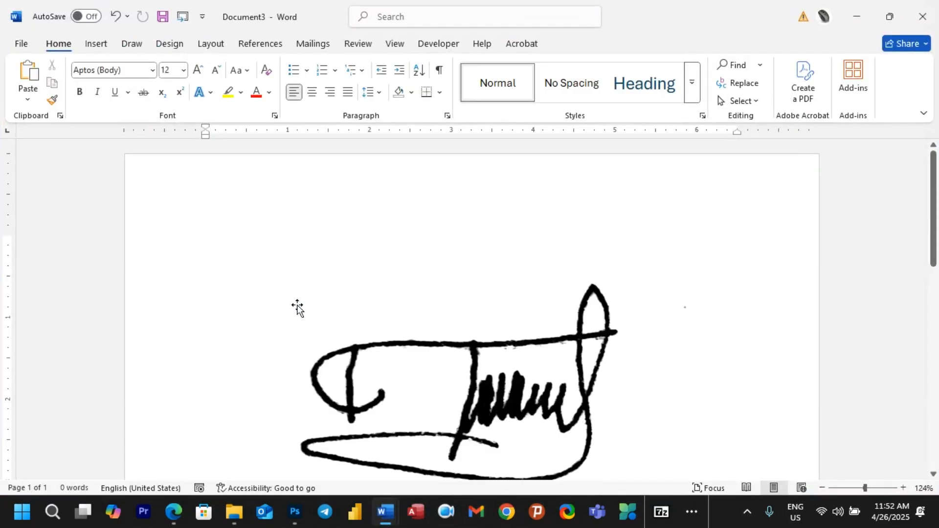
Step: Set the signature picture to In Front of Text, then shrink and reposition it
left_click(584, 311)
left_click(757, 244)
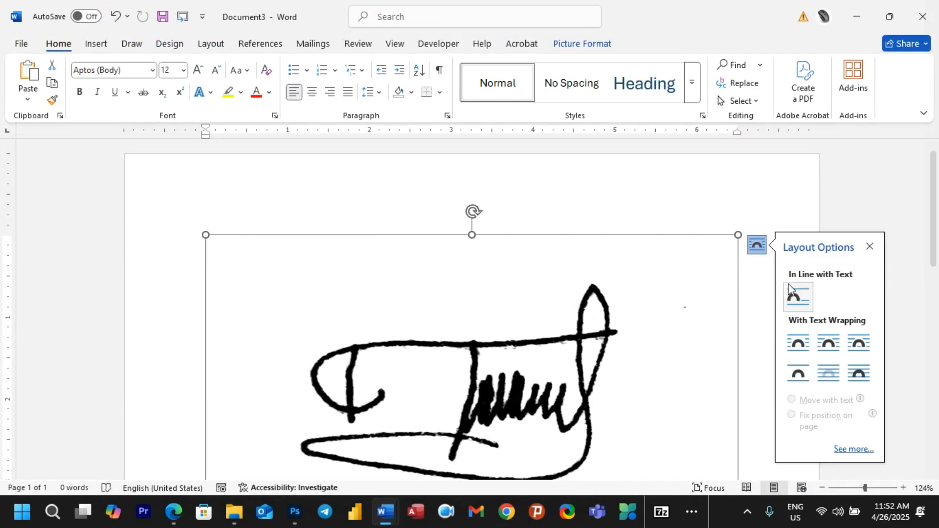
left_click(859, 373)
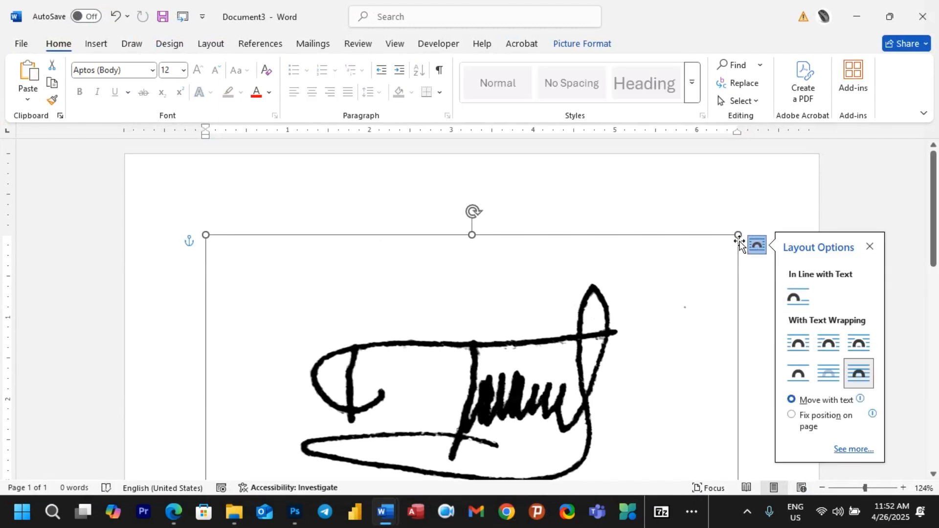
mouse_move(735, 238)
left_mouse_down()
mouse_move(493, 363)
mouse_move(492, 381)
left_mouse_up()
scroll(496, 304, "down", 4)
scroll(497, 305, "down", 3)
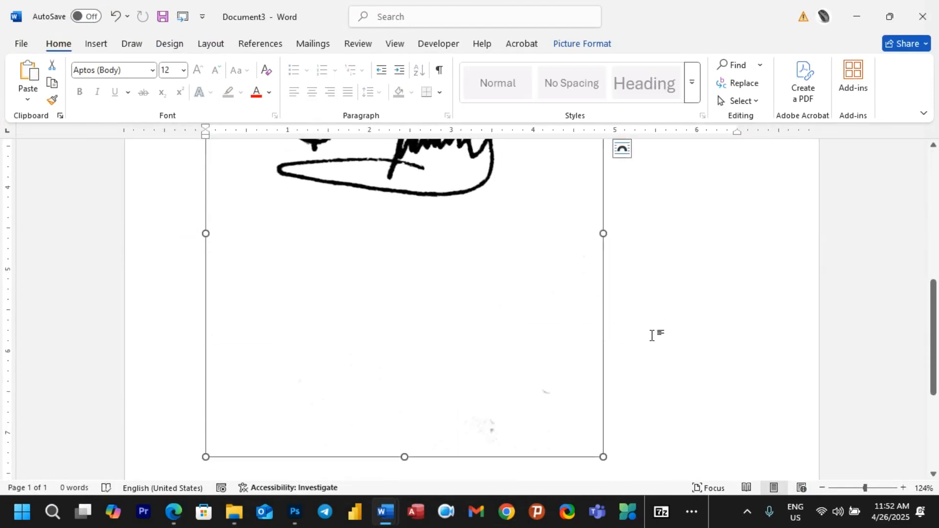
mouse_move(601, 459)
left_mouse_down()
mouse_move(464, 279)
mouse_move(437, 266)
left_mouse_up()
scroll(384, 210, "up", 3)
left_click_drag(380, 214, 398, 284)
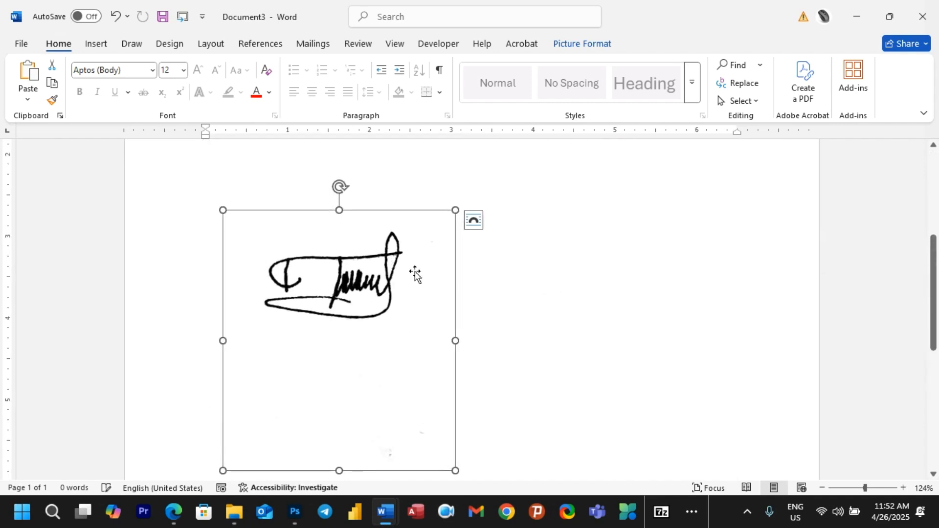
scroll(416, 273, "up", 4)
left_click(417, 279)
scroll(387, 325, "down", 3)
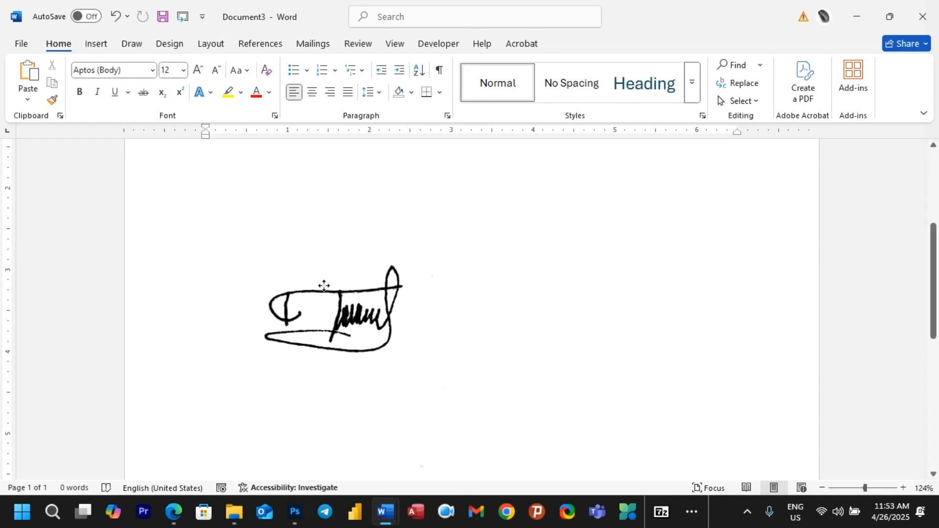
Step: Delete the signature and reinsert the PNG from this device via Insert > Pictures
left_click(322, 285)
key("Delete")
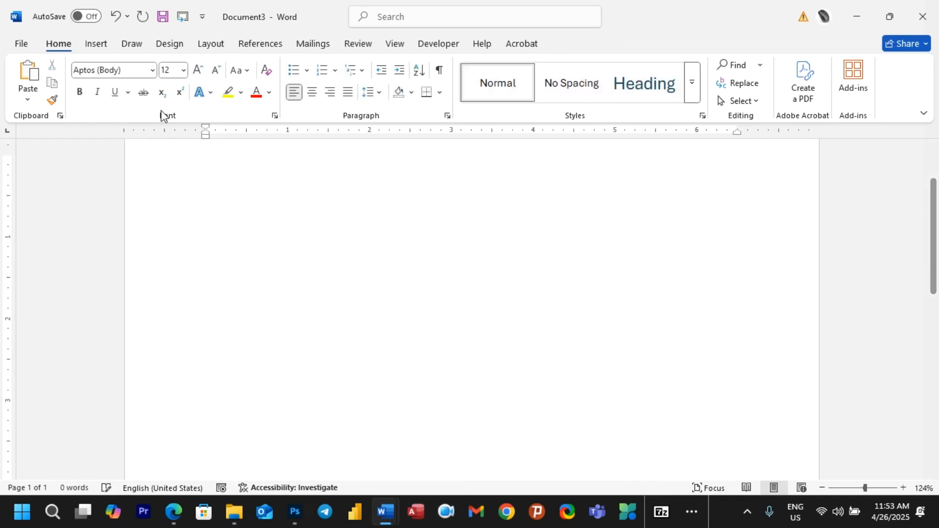
left_click(101, 45)
left_click(151, 97)
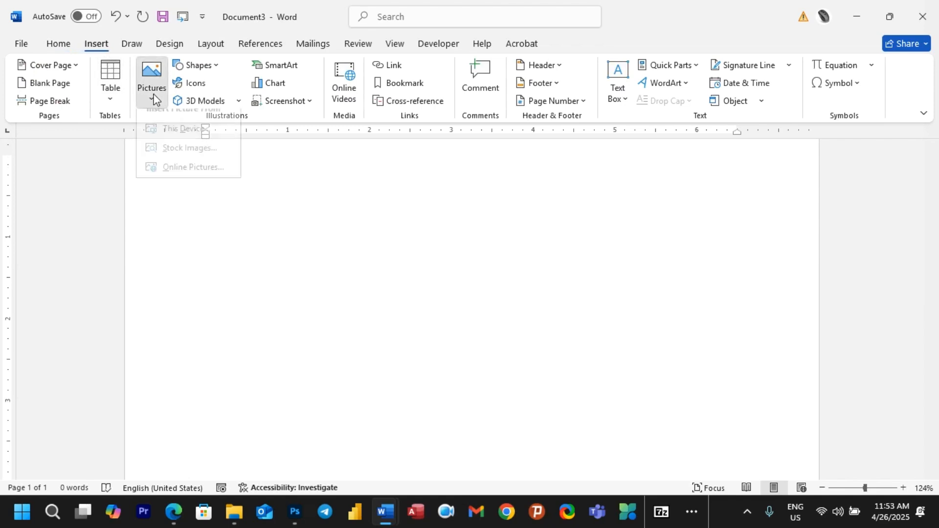
left_click(187, 143)
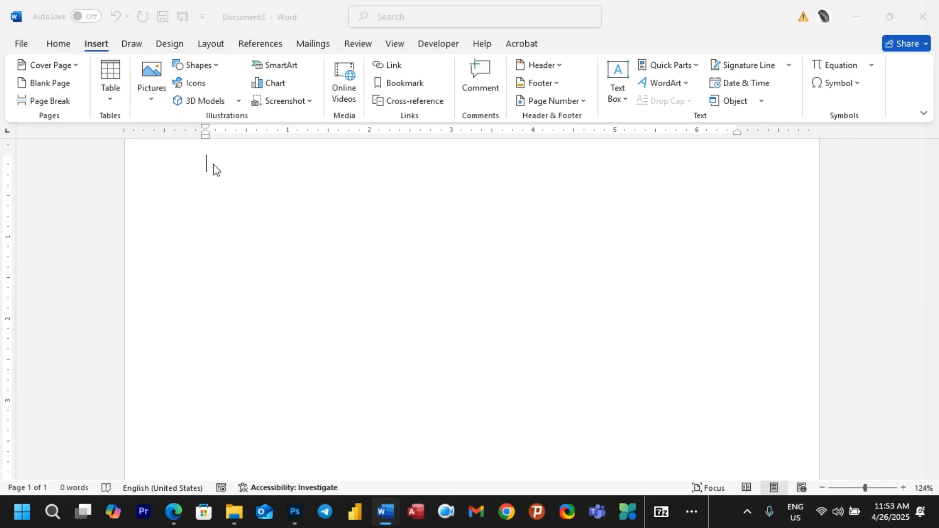
scroll(208, 146, "down", 5)
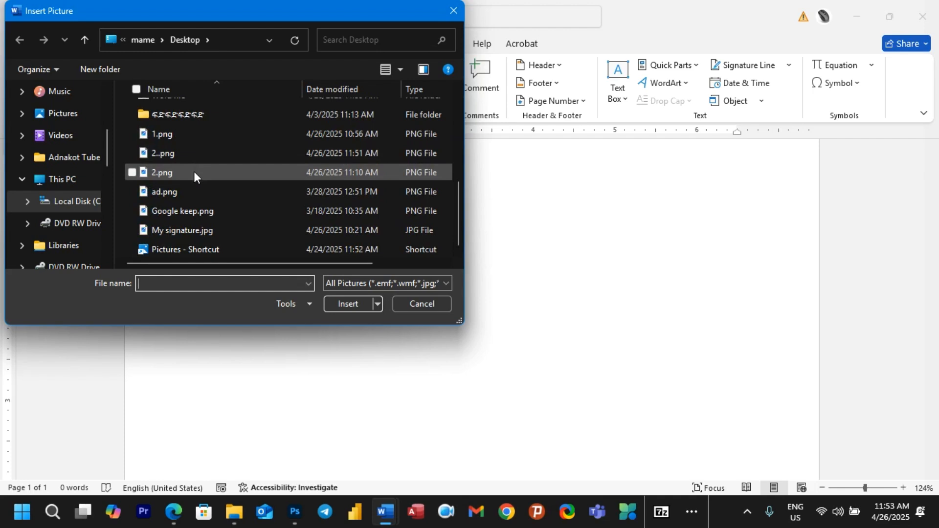
left_click(194, 172)
left_click(346, 302)
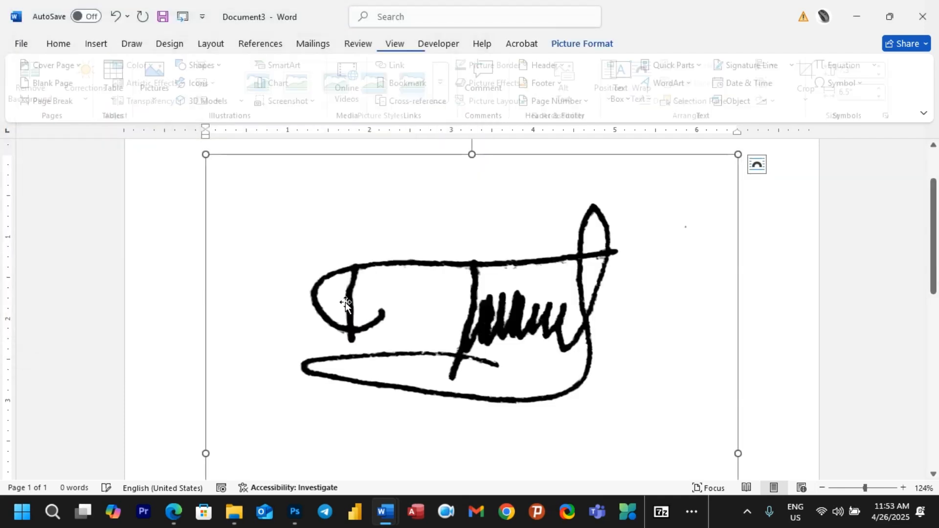
Step: Set the new picture In Front of Text, shrink it by its corner, then return to Photoshop
left_click(758, 167)
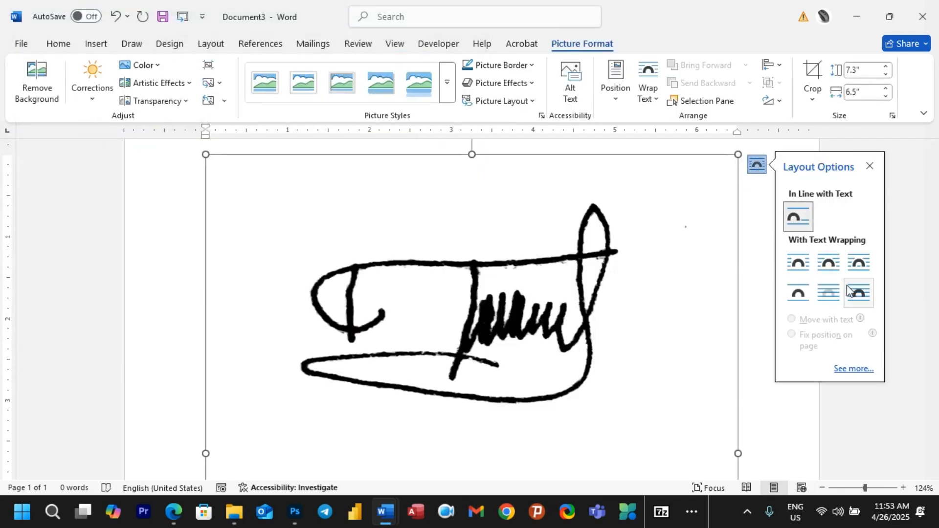
left_click(859, 298)
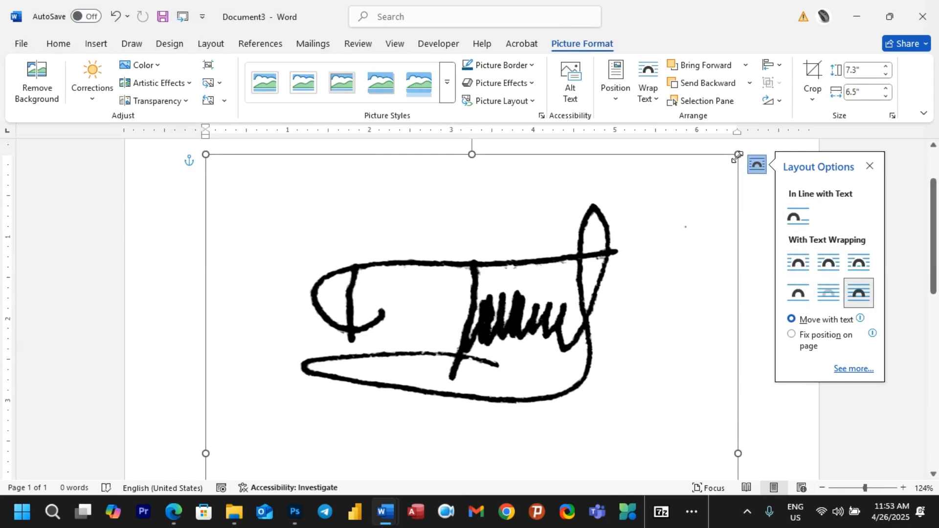
left_click_drag(737, 159, 341, 440)
scroll(341, 440, "down", 6)
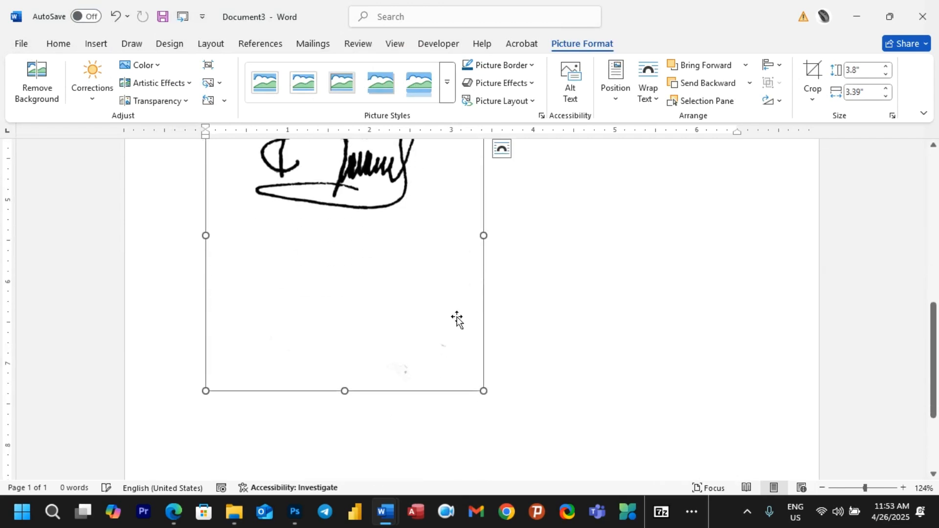
left_click_drag(483, 384, 390, 176)
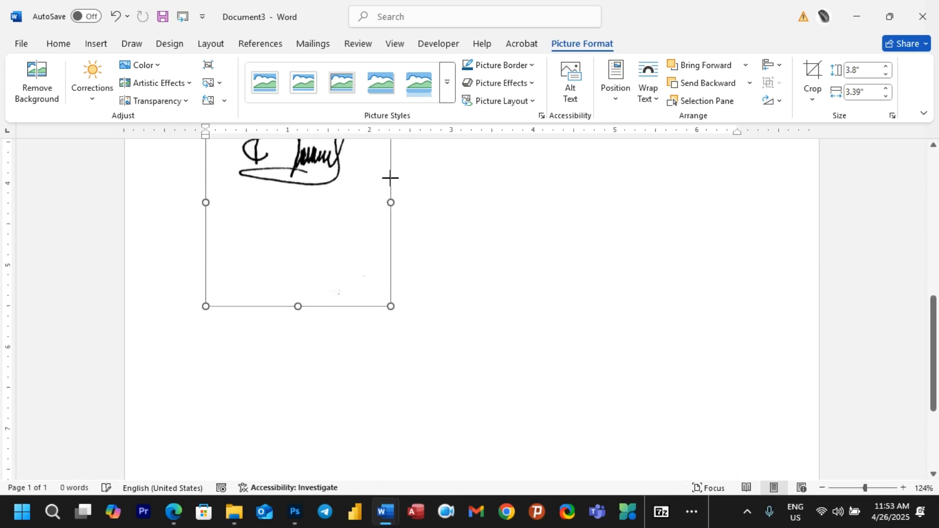
key("alt+Tab")
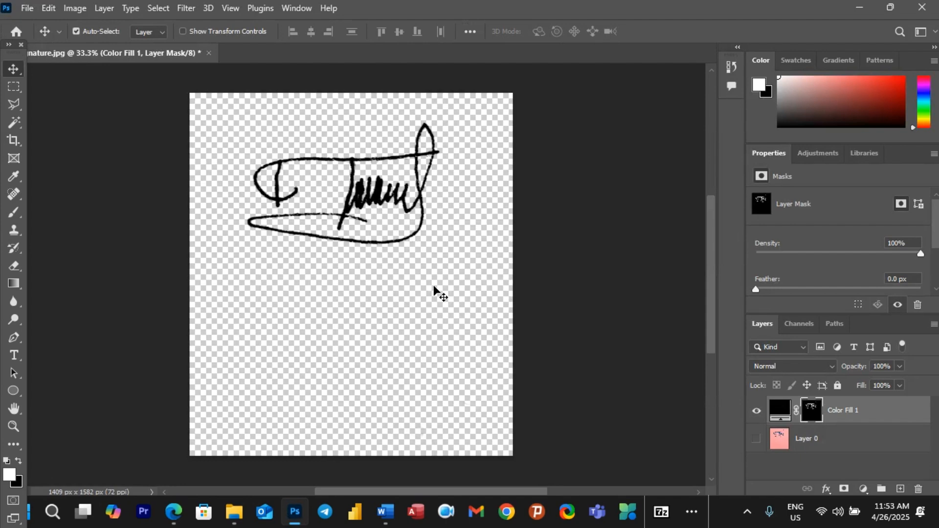
Step: Select the Color Fill 1 layer's content and drag the signature slightly lower
left_click(392, 201)
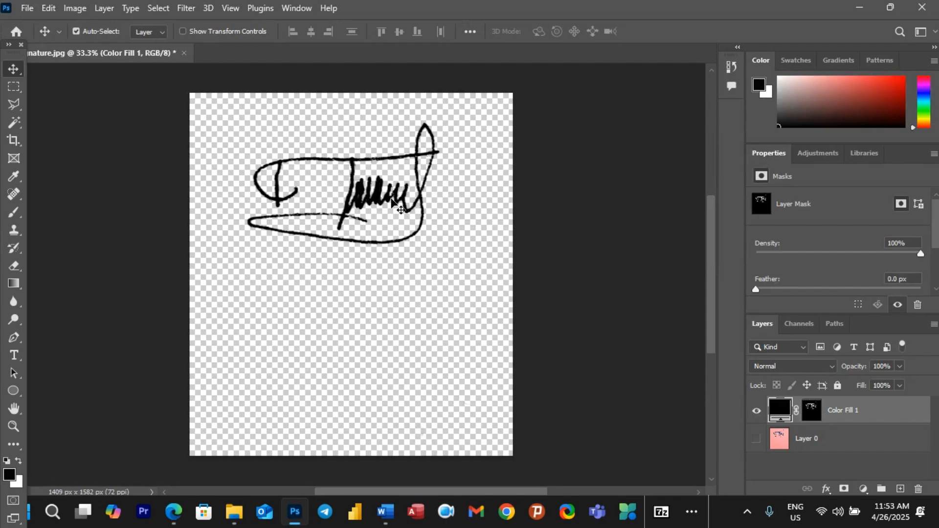
left_click_drag(392, 199, 388, 205)
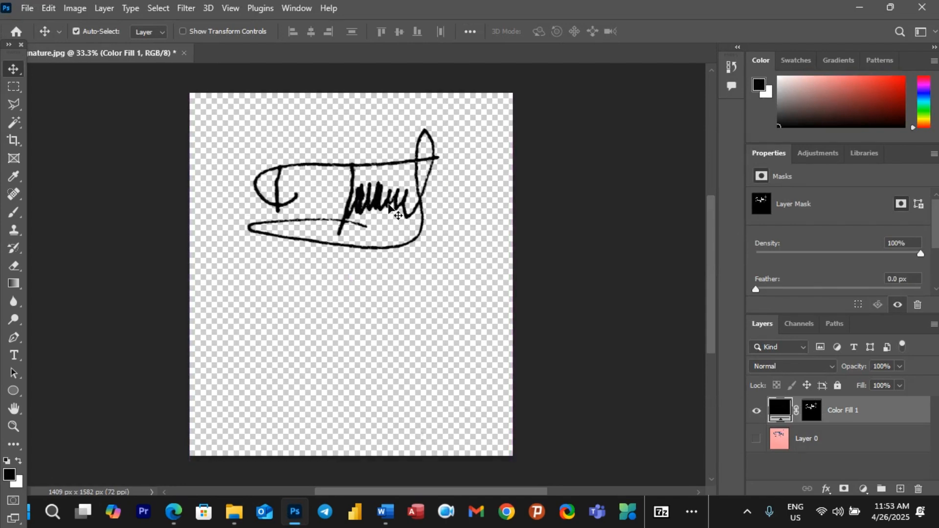